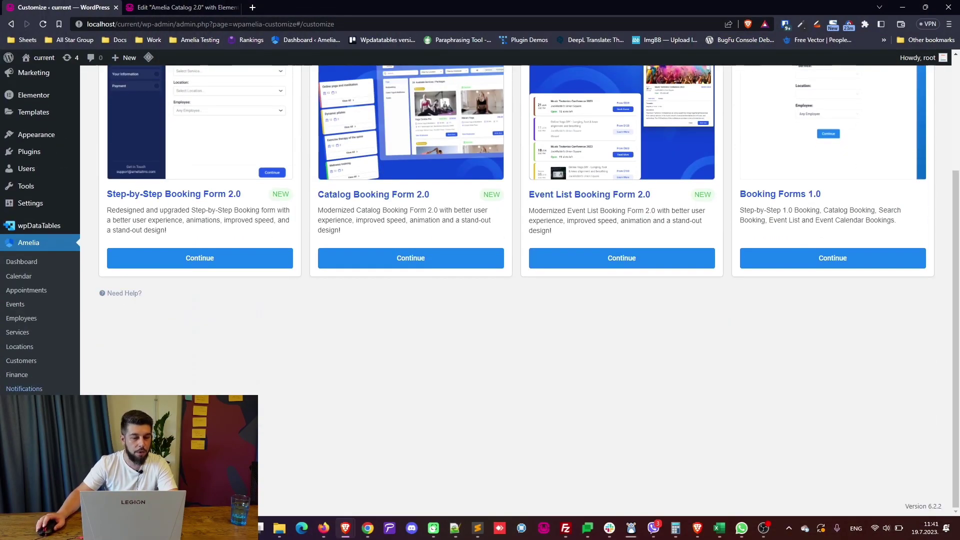
Examine the Booking Forms 1.0 card and its description of which booking forms it covers
scroll(197, 346, up, 2)
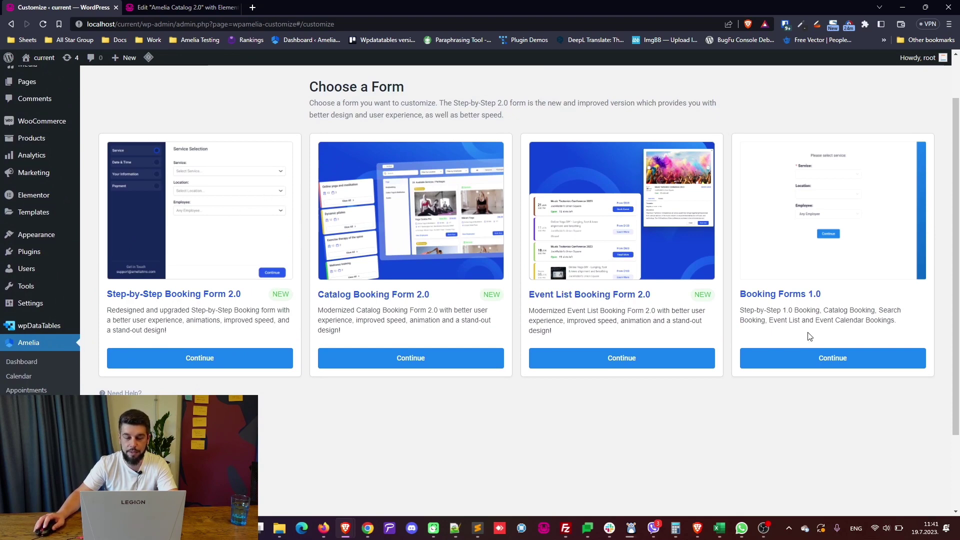
drag(822, 295, 740, 295)
click(798, 296)
double_click(798, 295)
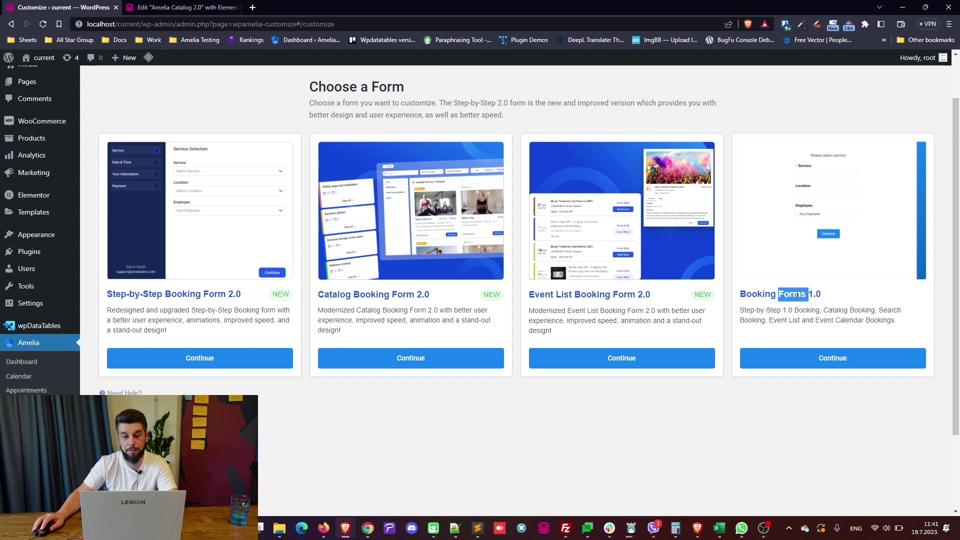
click(809, 295)
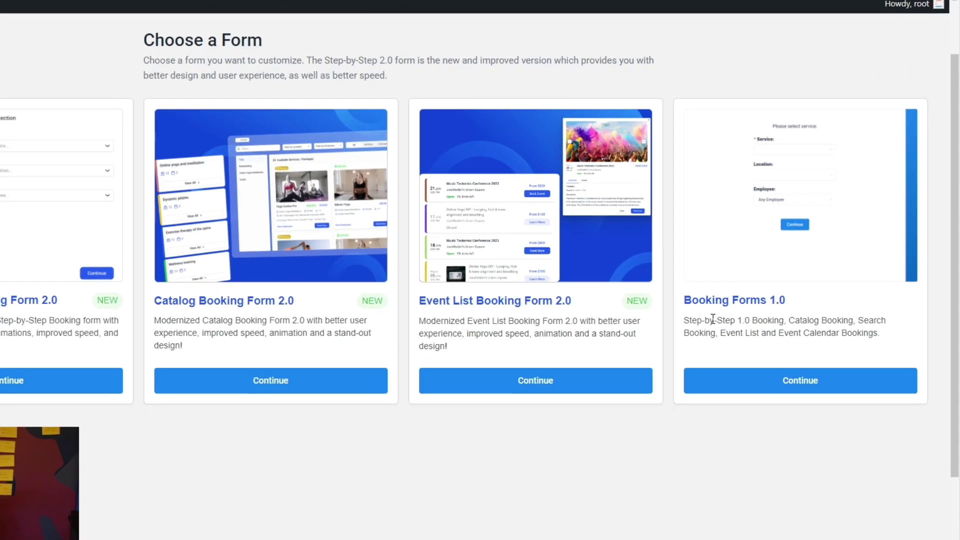
drag(757, 310, 790, 310)
double_click(739, 344)
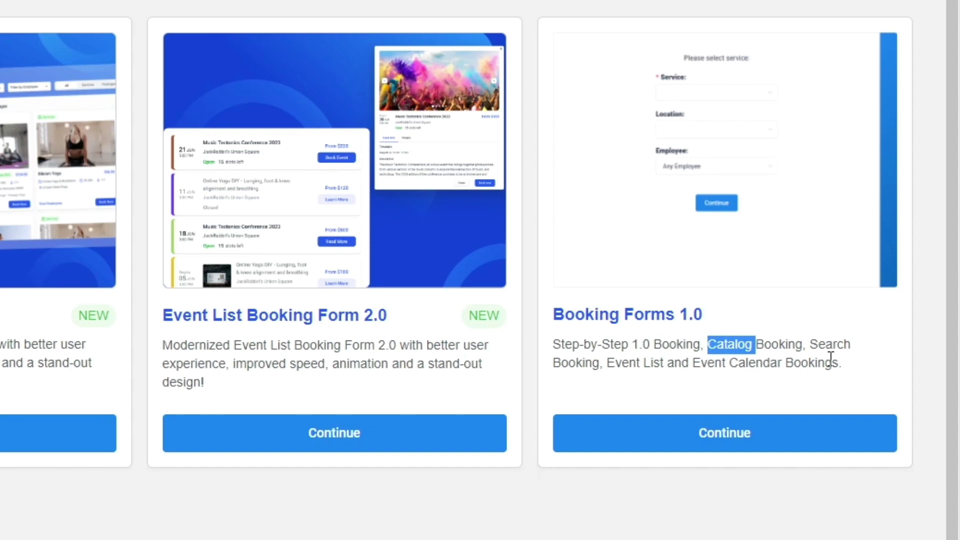
click(714, 367)
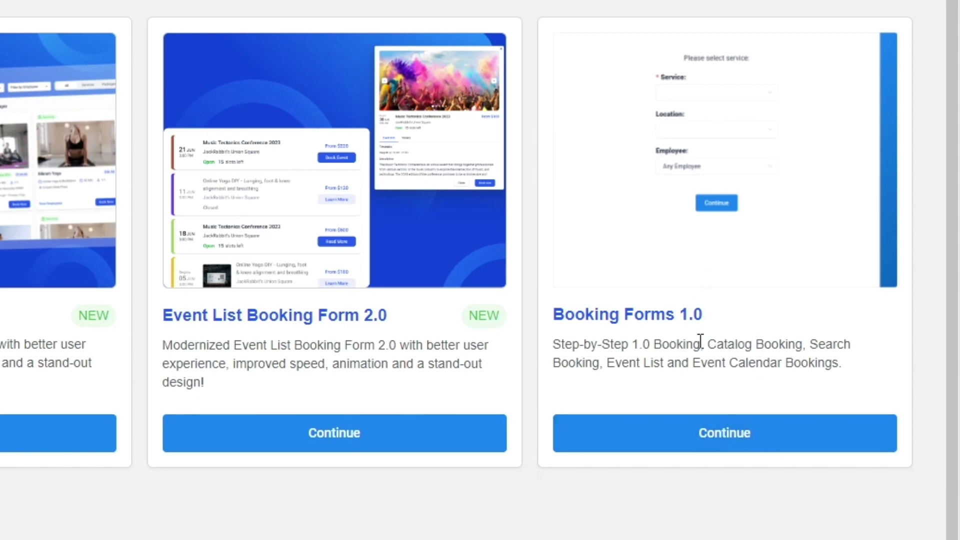
Switch to the front-end browser window and review the Amelia Booking 2.0, Customer Panel and Amelia Events Calendar pages
key(alt+Tab)
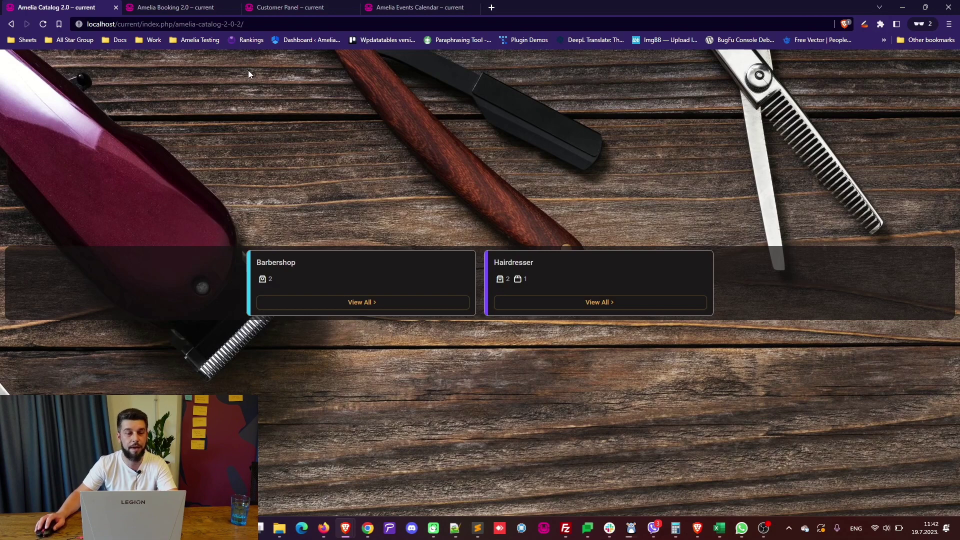
click(189, 8)
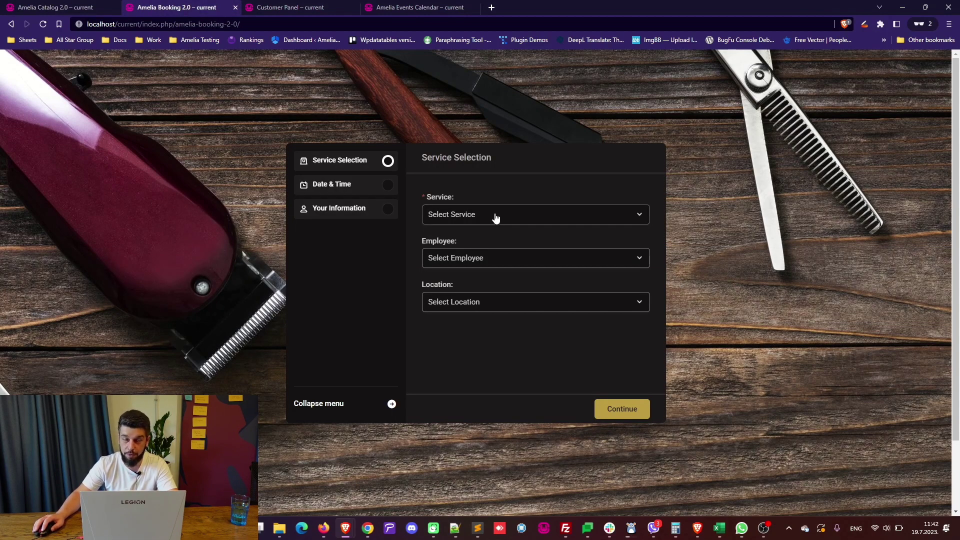
click(306, 8)
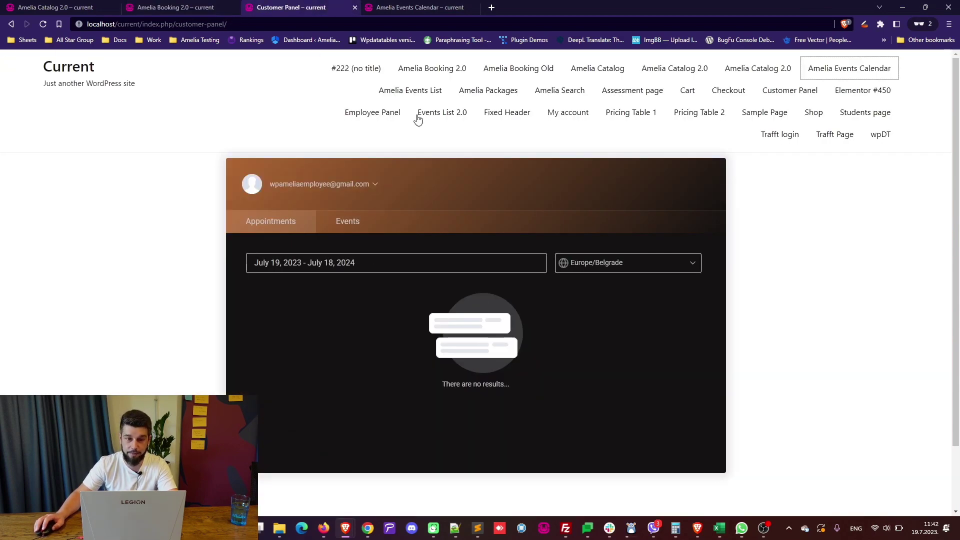
click(420, 7)
scroll(448, 242, down, 2)
click(316, 6)
click(395, 7)
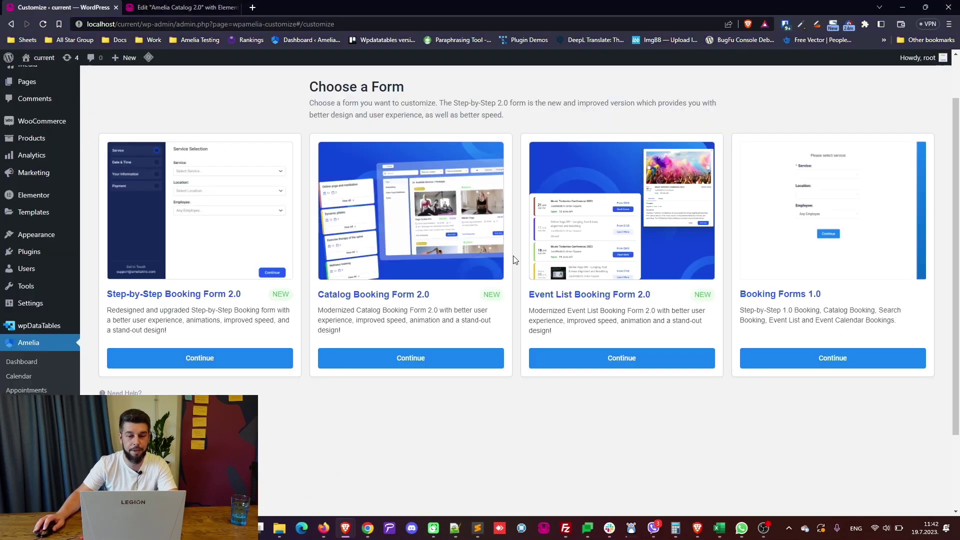
Open Booking Forms 1.0 for customization from the Choose a Form page
drag(789, 294, 821, 295)
click(795, 290)
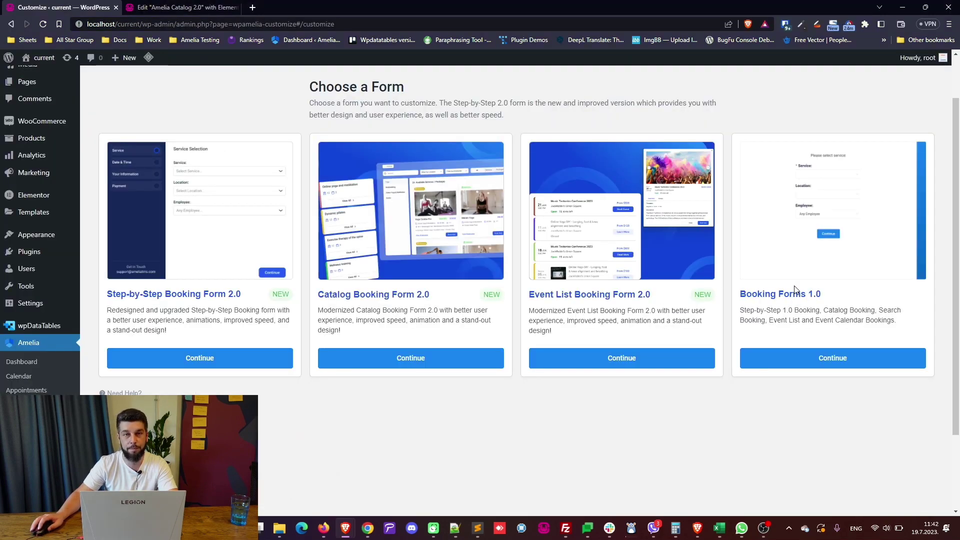
click(806, 368)
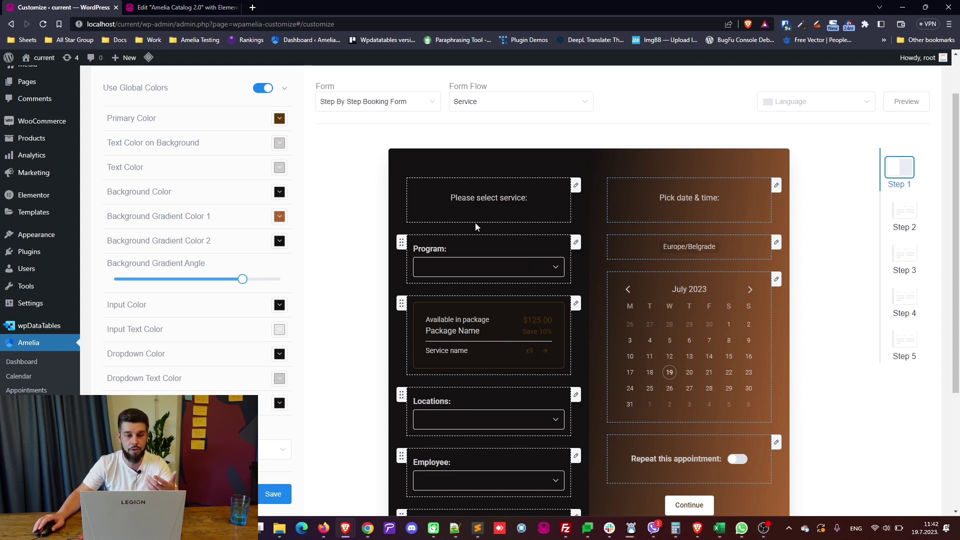
Inspect the service heading's label options and Steps 2 to 5 of the Step By Step Booking Form, returning to Step 1
click(575, 187)
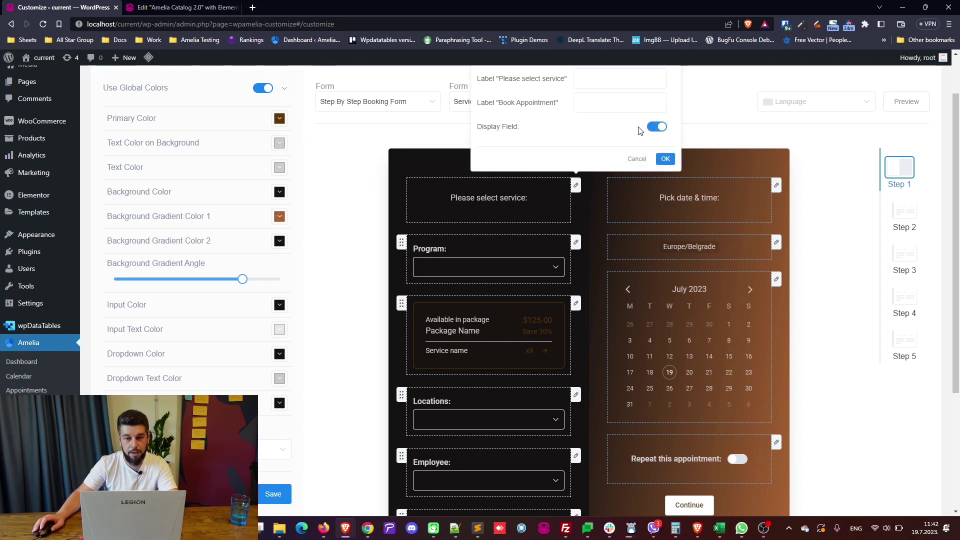
click(665, 158)
click(903, 214)
click(907, 270)
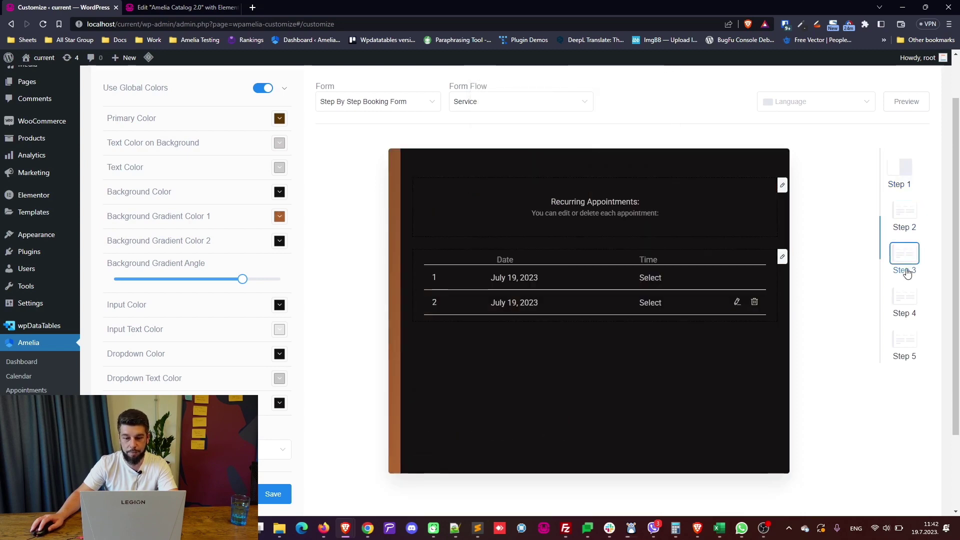
click(905, 300)
click(904, 342)
click(900, 166)
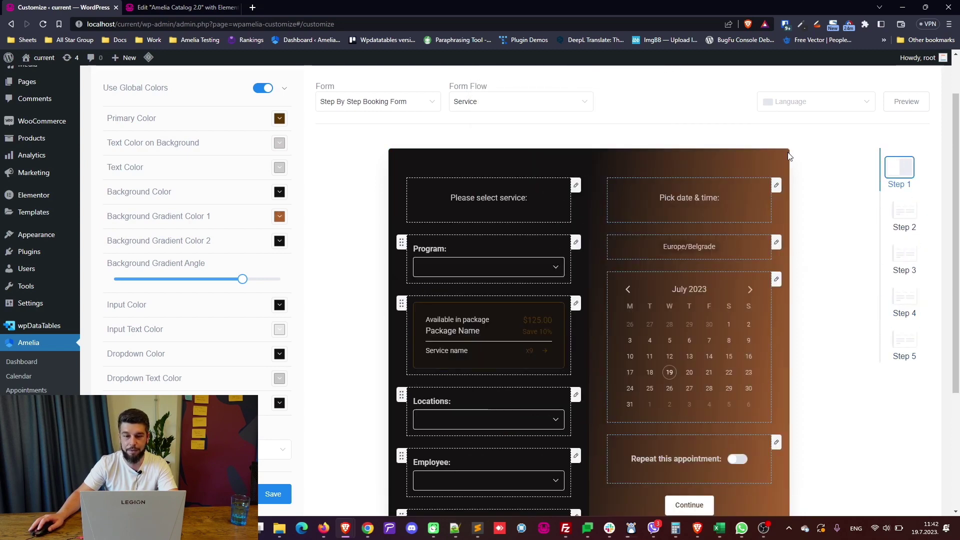
Switch to the Event Calendar Booking Form and set its background color to dark red in the form colors
click(413, 105)
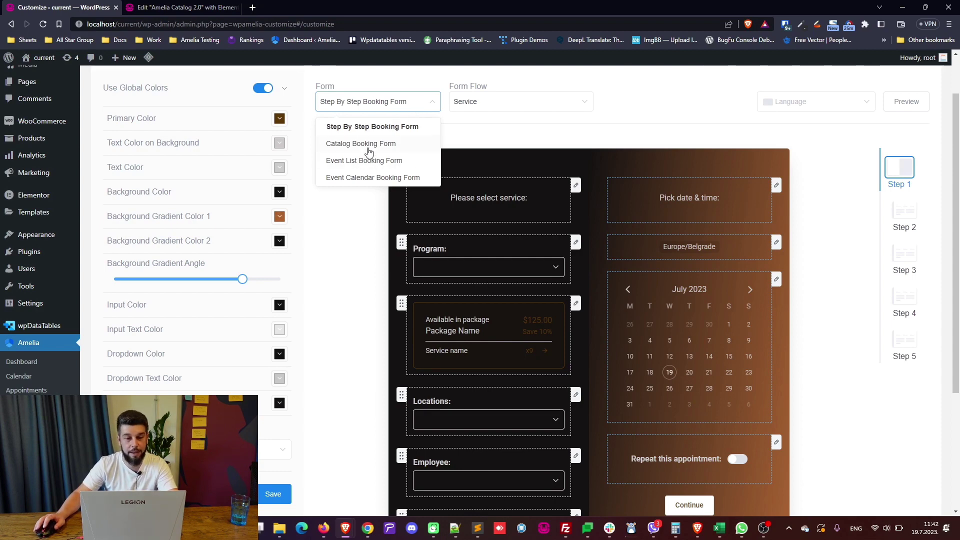
click(372, 179)
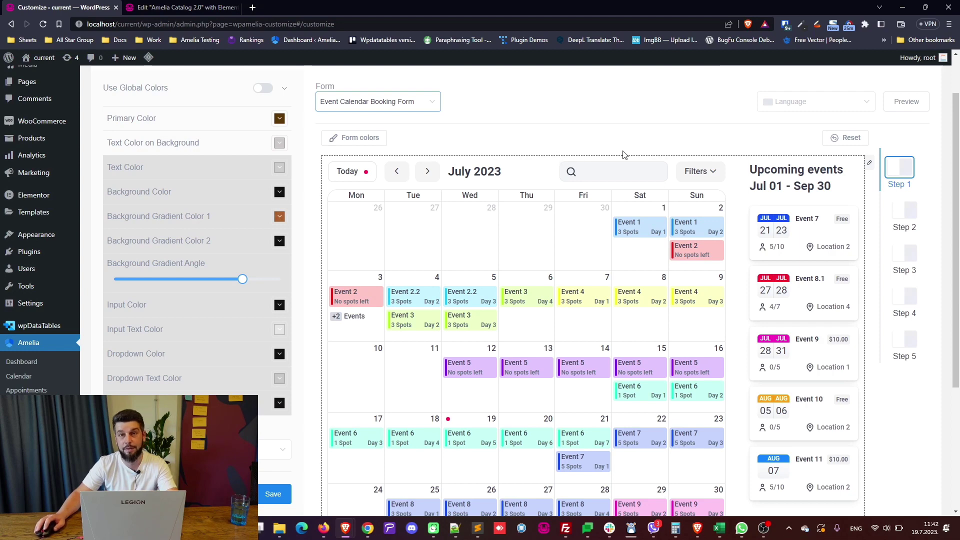
click(368, 141)
click(382, 170)
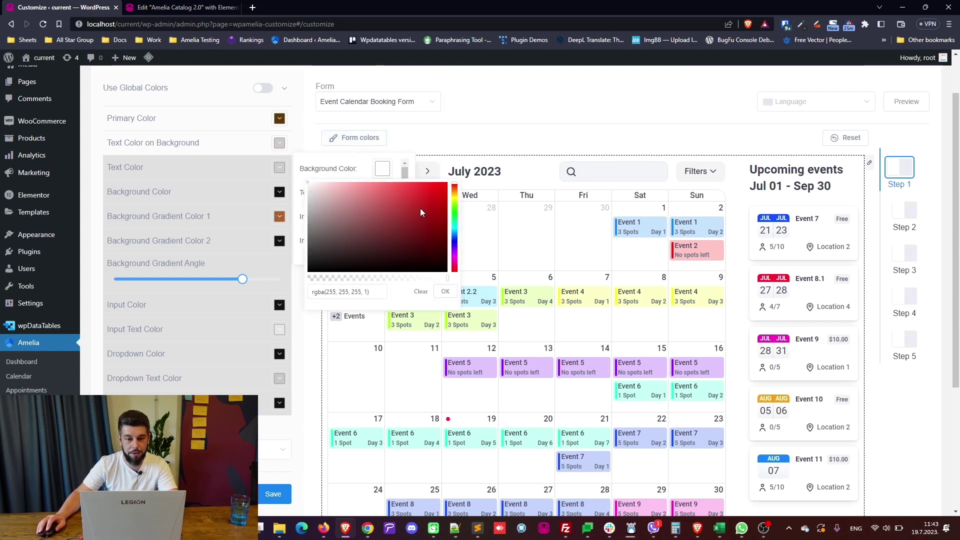
click(428, 240)
click(445, 291)
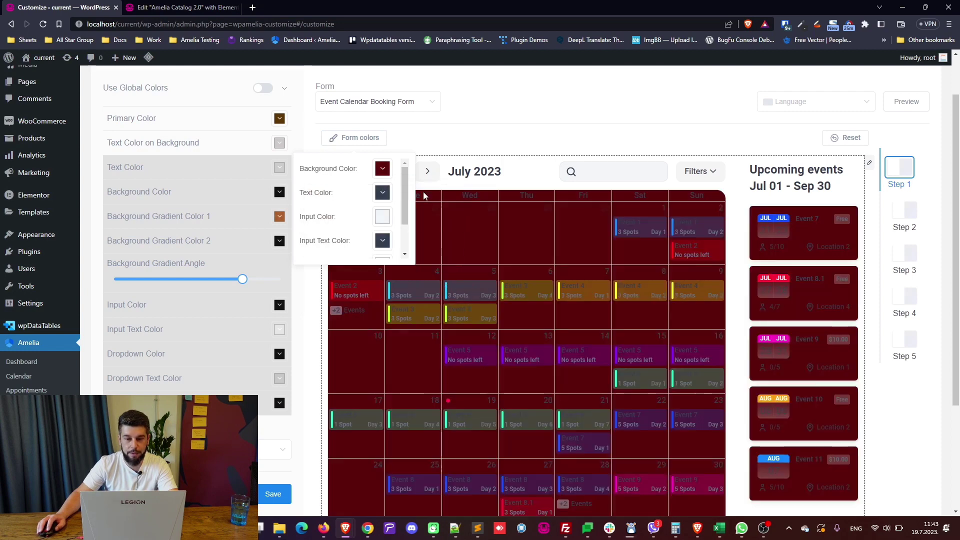
Set the event calendar form's text color to rgba(54, 111, 204, 1) and its input color to rgba(162, 177, 207, 1)
click(389, 200)
click(410, 224)
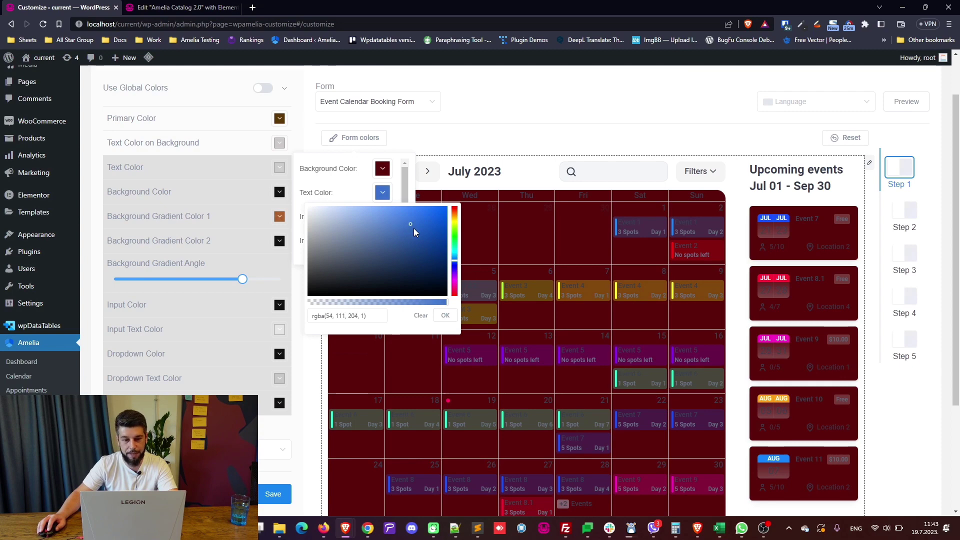
click(444, 315)
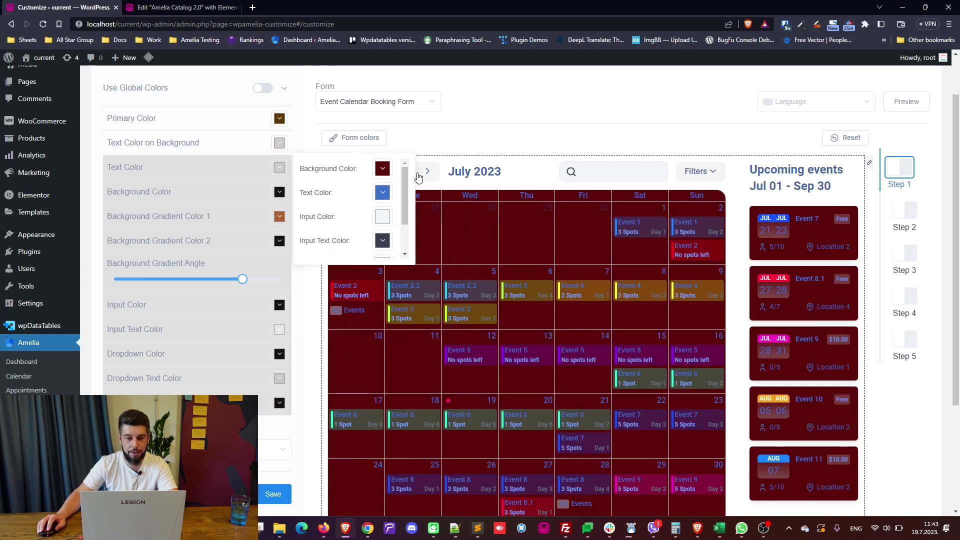
click(382, 218)
mouse_move(376, 243)
mouse_down()
mouse_move(351, 236)
mouse_move(347, 256)
mouse_move(338, 247)
mouse_up()
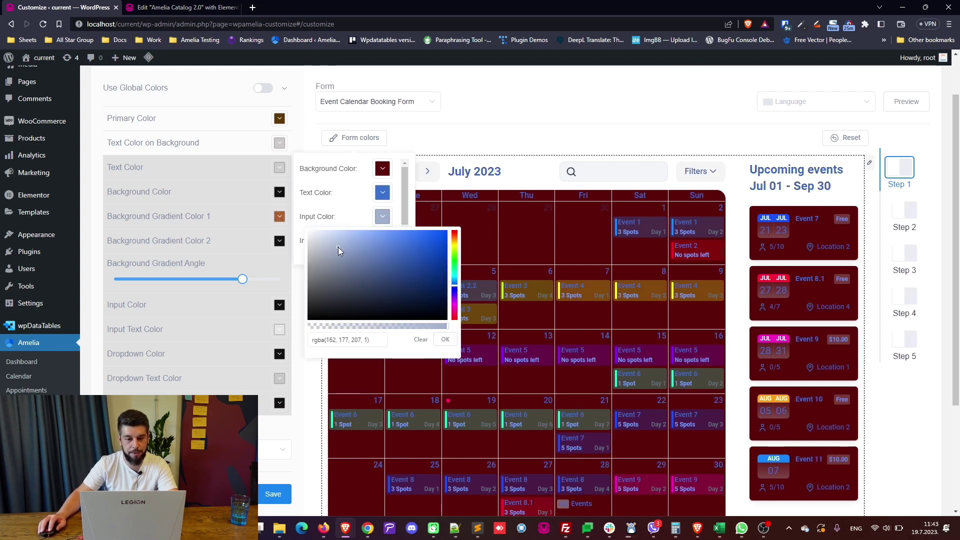
click(444, 339)
scroll(377, 214, down, 2)
scroll(395, 207, down, 2)
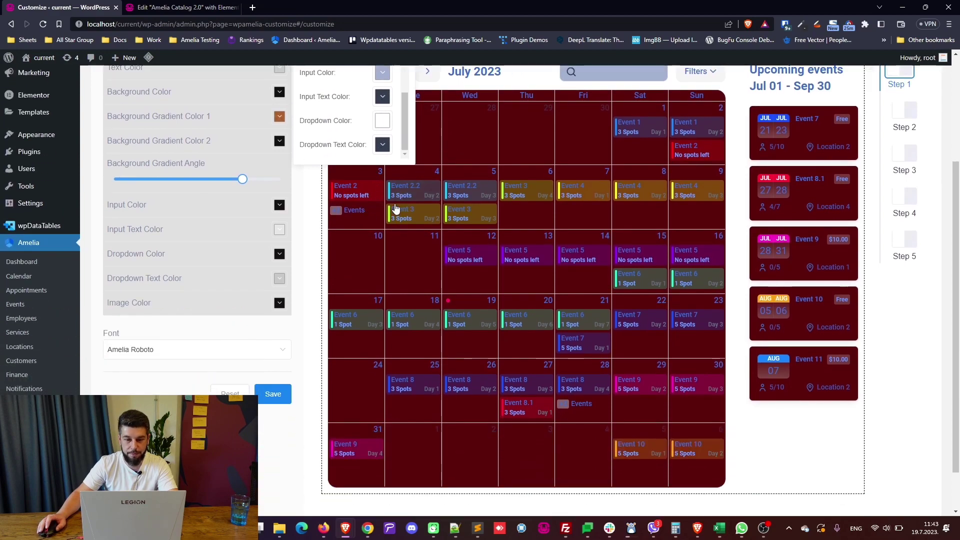
scroll(395, 207, up, 3)
click(448, 185)
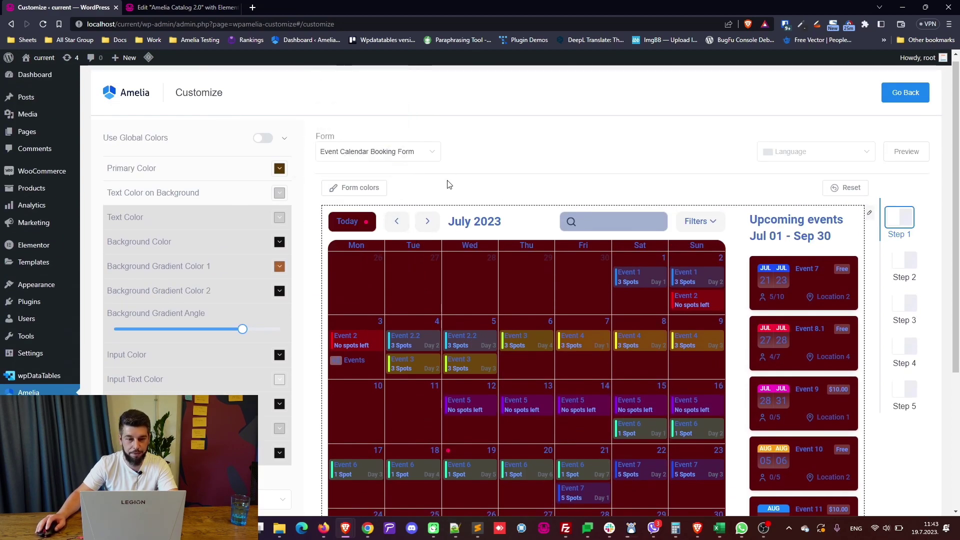
Save the event calendar customization and reload the front-end Amelia Events Calendar page to check the colors
scroll(542, 208, down, 4)
click(270, 343)
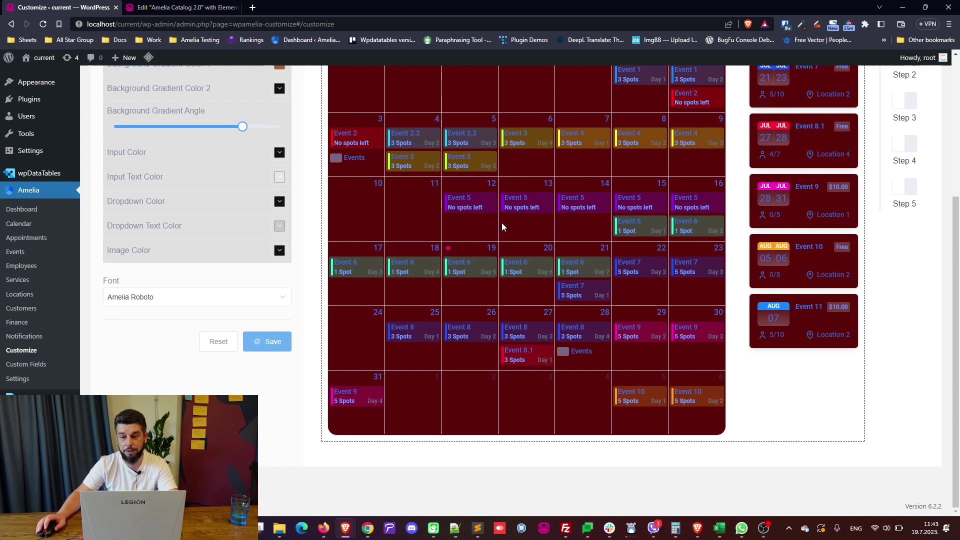
scroll(505, 230, up, 4)
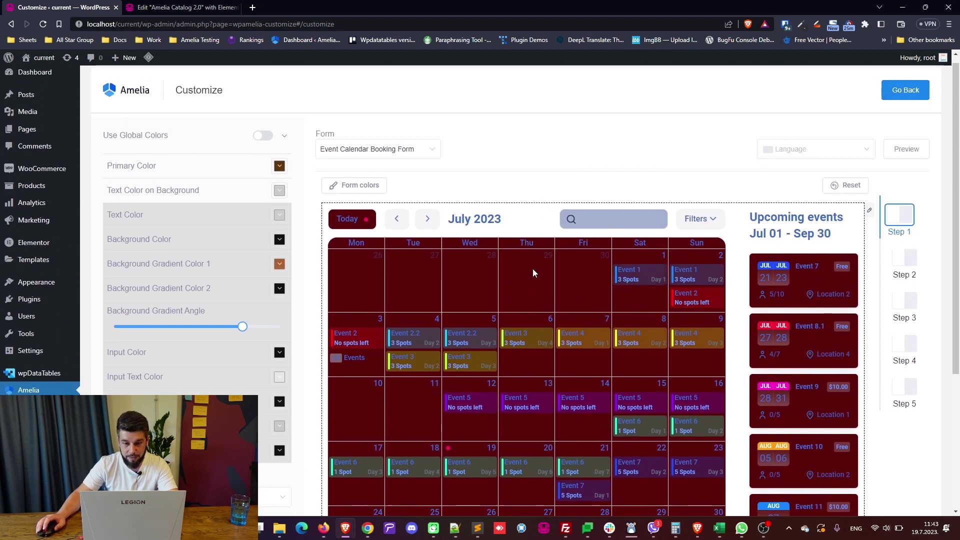
key(alt+Tab)
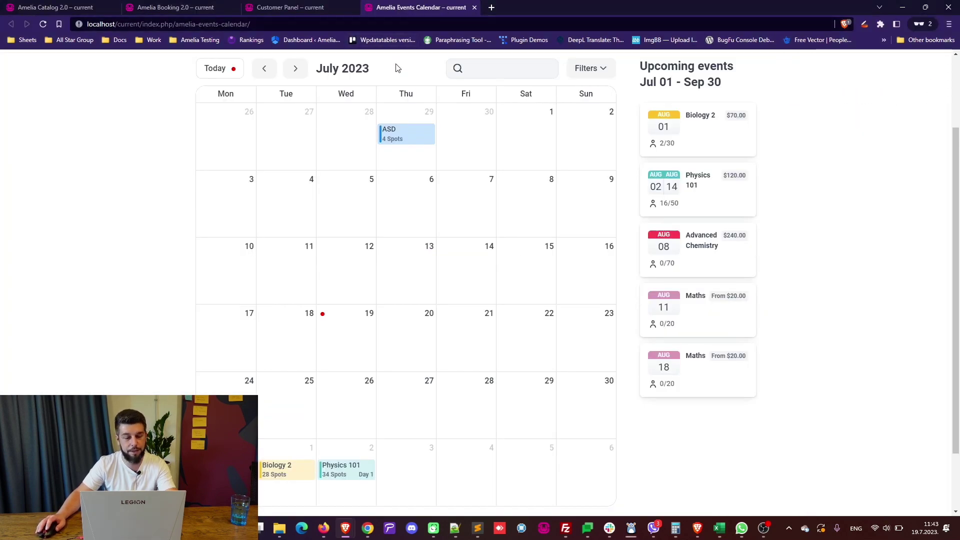
key(F5)
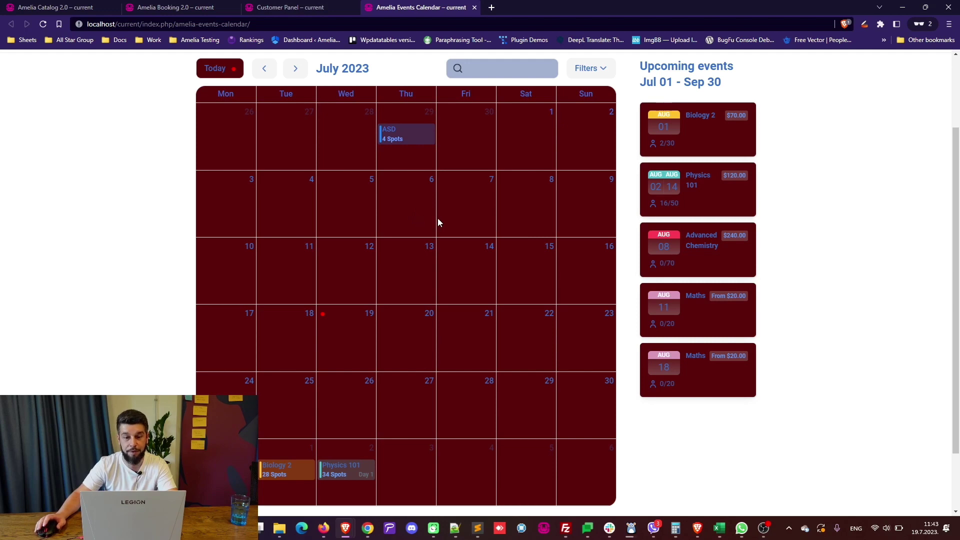
Return to the Amelia Customize page and select the Step By Step Booking Form
key(alt+Tab)
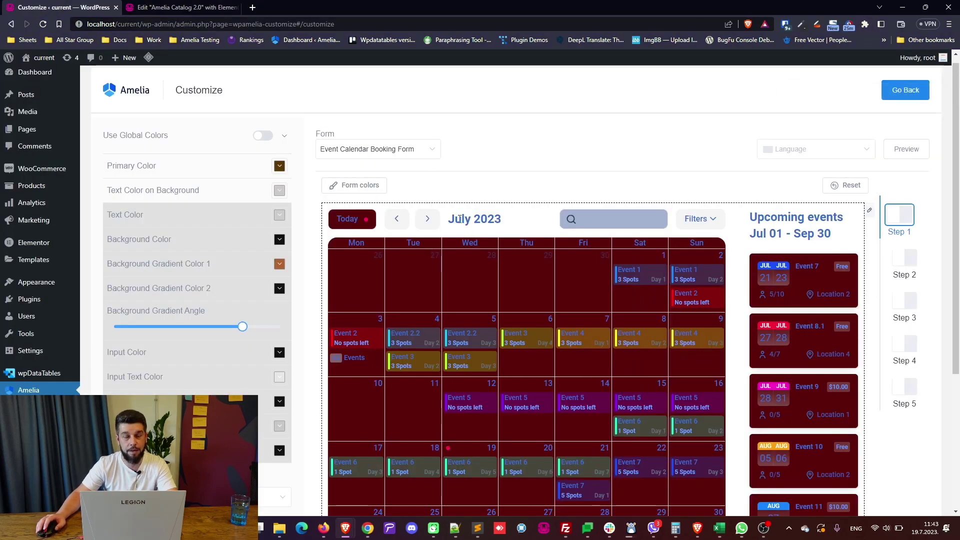
click(358, 151)
click(349, 174)
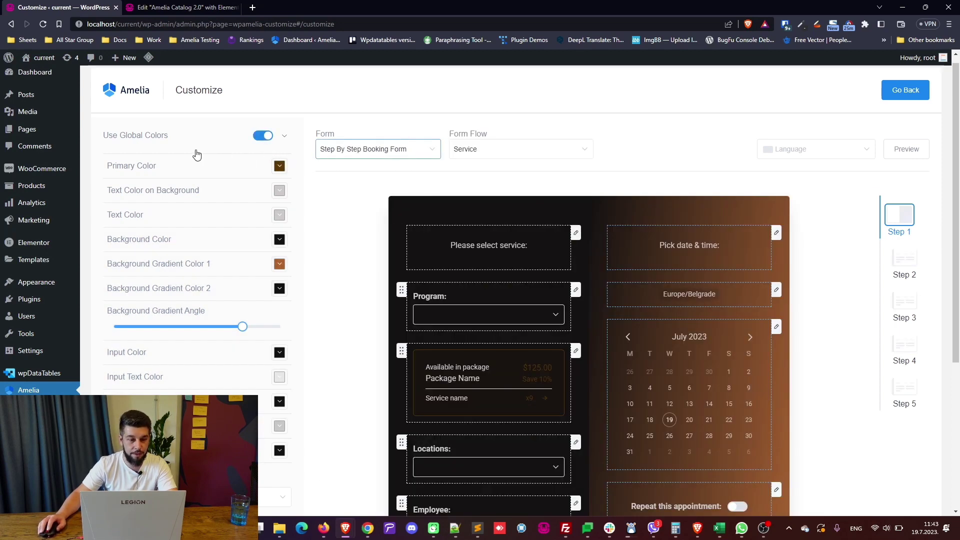
Compare the front-end Customer Panel's colors with the global color settings of the Step By Step Booking Form
key(alt+Tab)
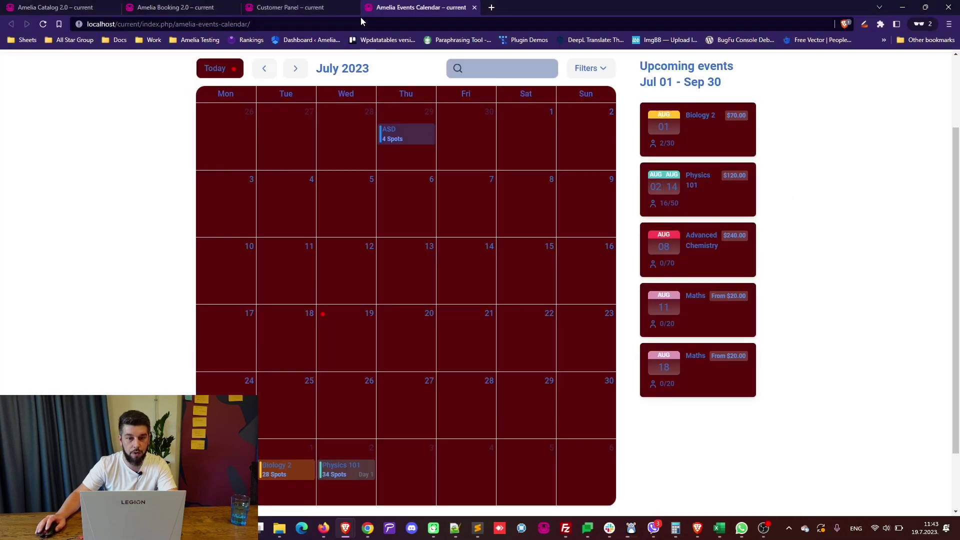
click(292, 7)
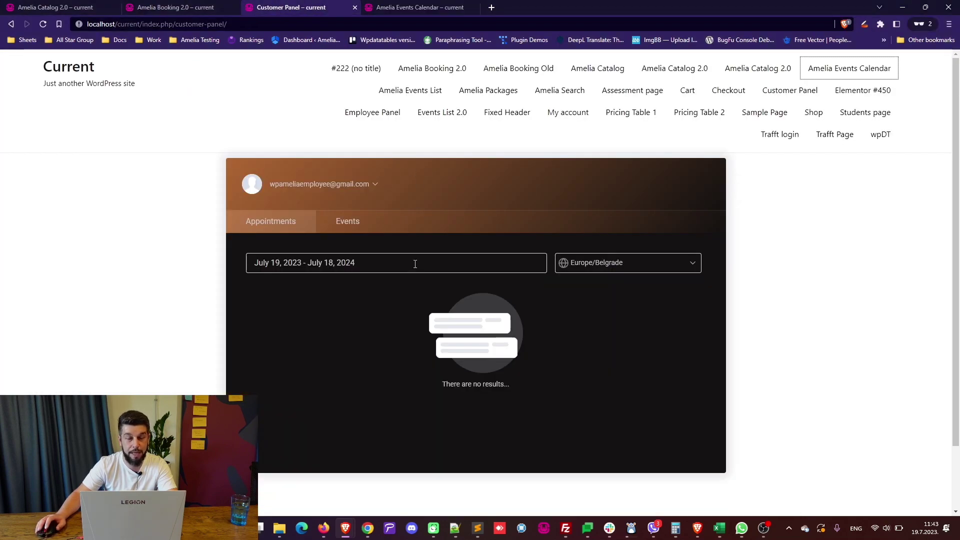
key(alt+Tab)
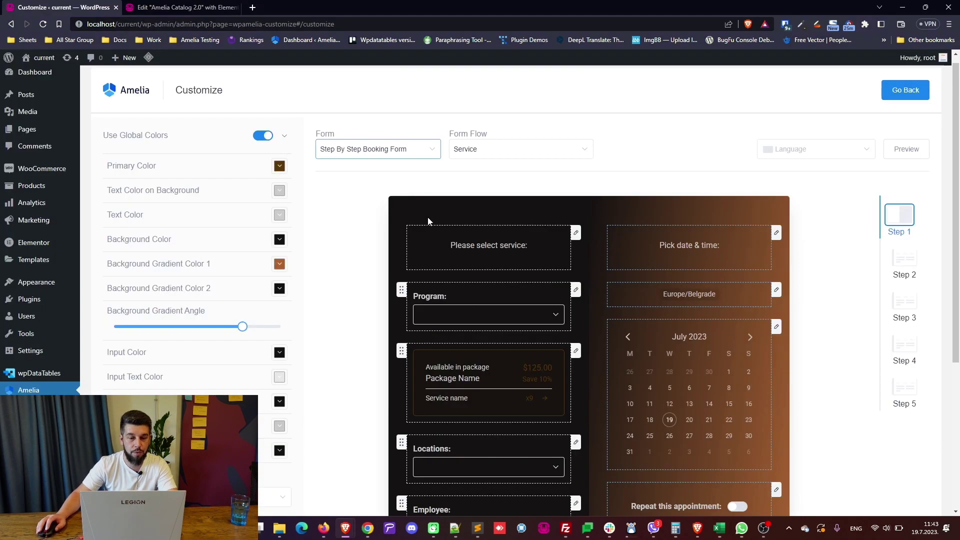
scroll(761, 374, down, 5)
scroll(775, 396, up, 5)
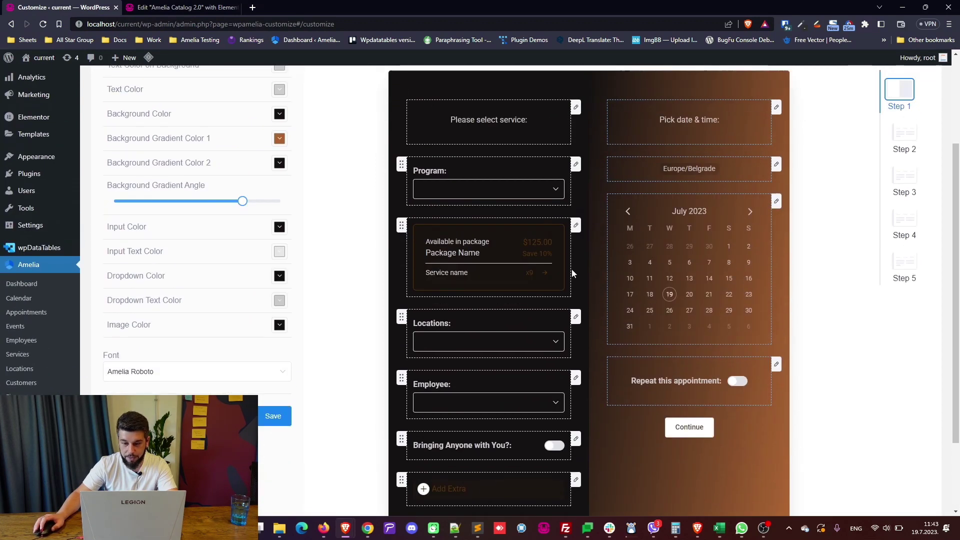
key(alt+Tab)
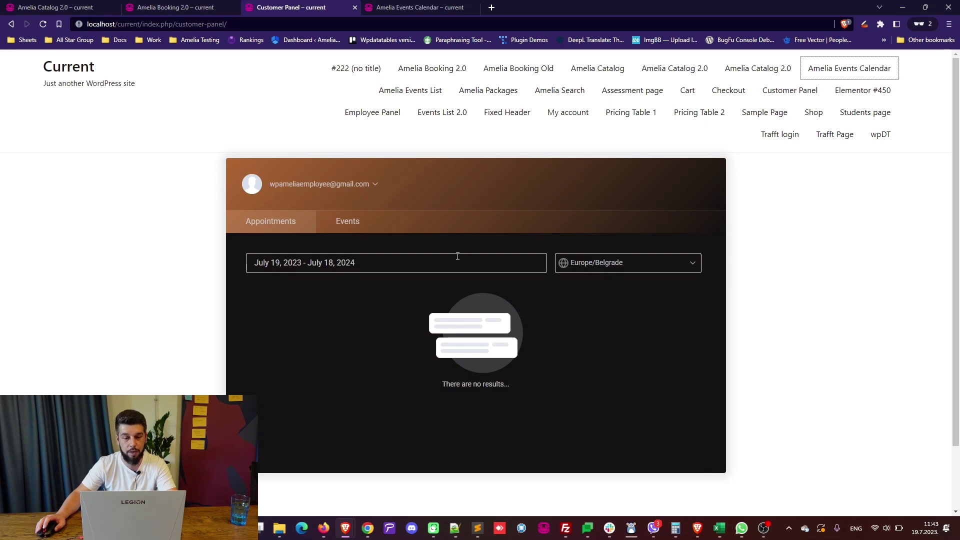
key(alt+Tab)
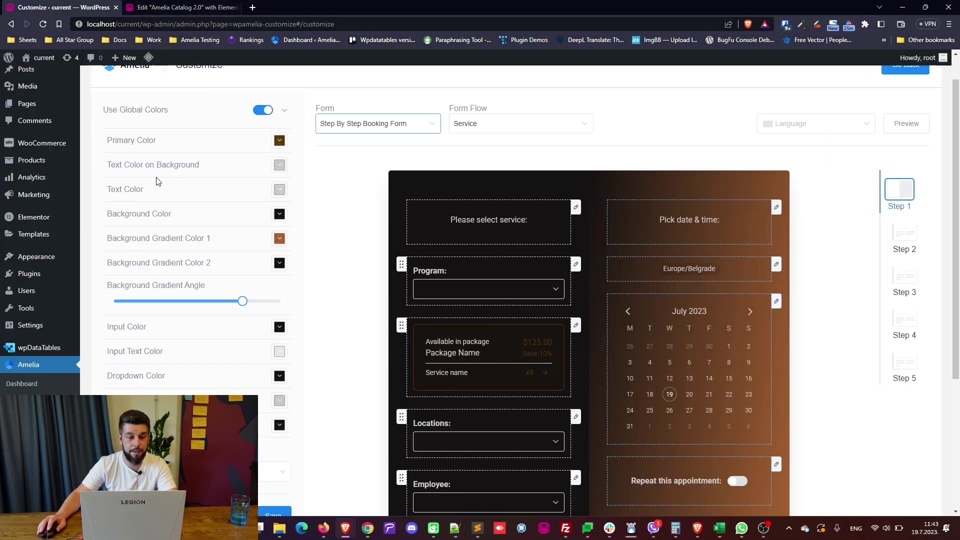
Return to the form selection page and open the Step-by-Step Booking Form 2.0 for customization
scroll(158, 181, down, 1)
scroll(197, 295, up, 2)
click(897, 96)
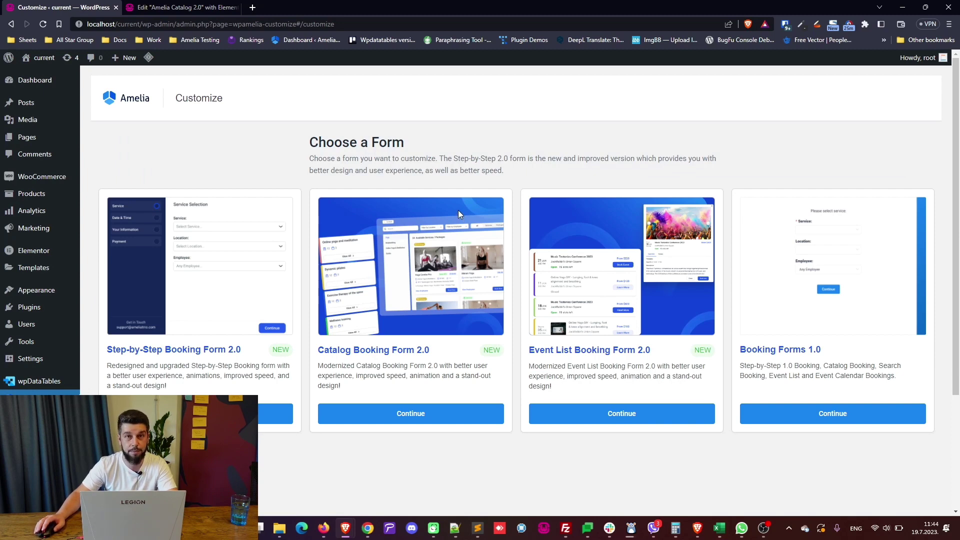
click(235, 414)
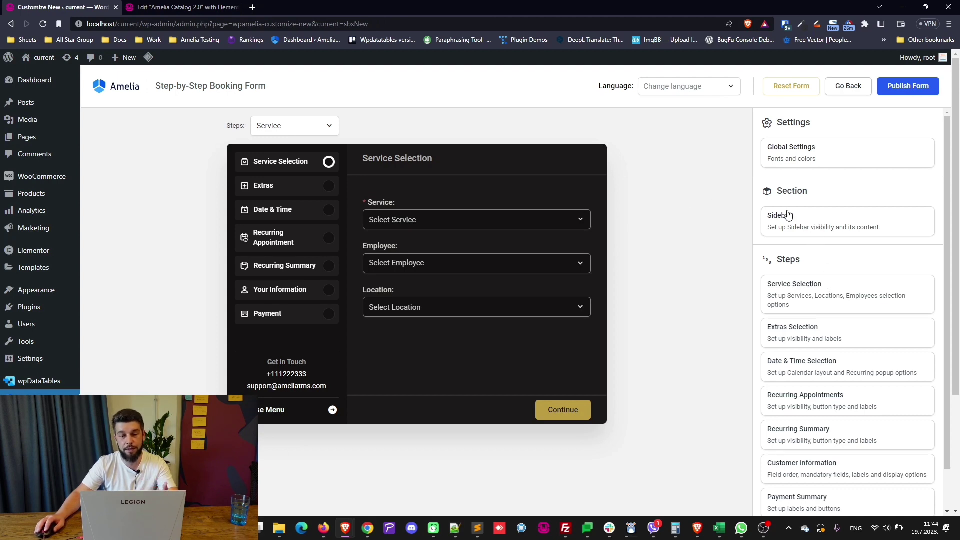
Open the primary and state colors in the form's global color settings
click(801, 167)
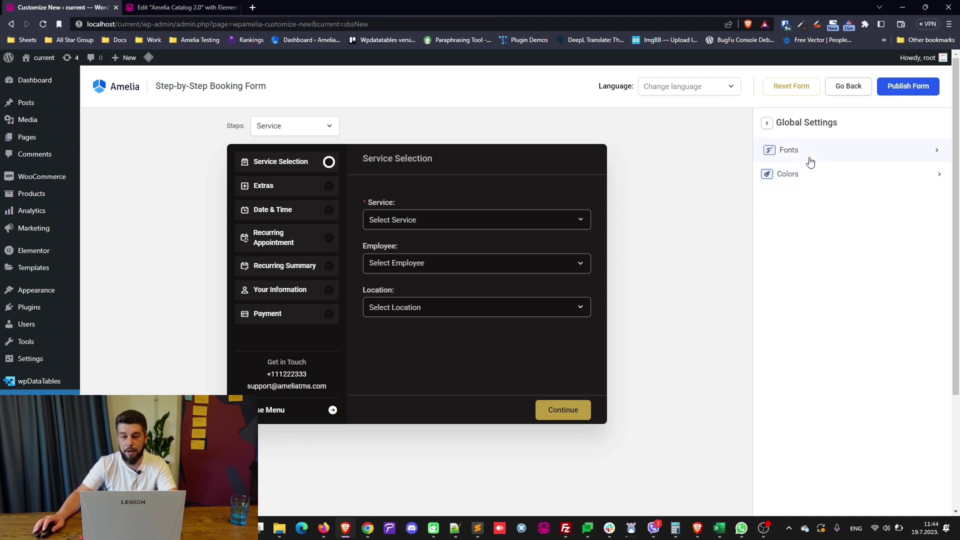
click(801, 175)
click(803, 151)
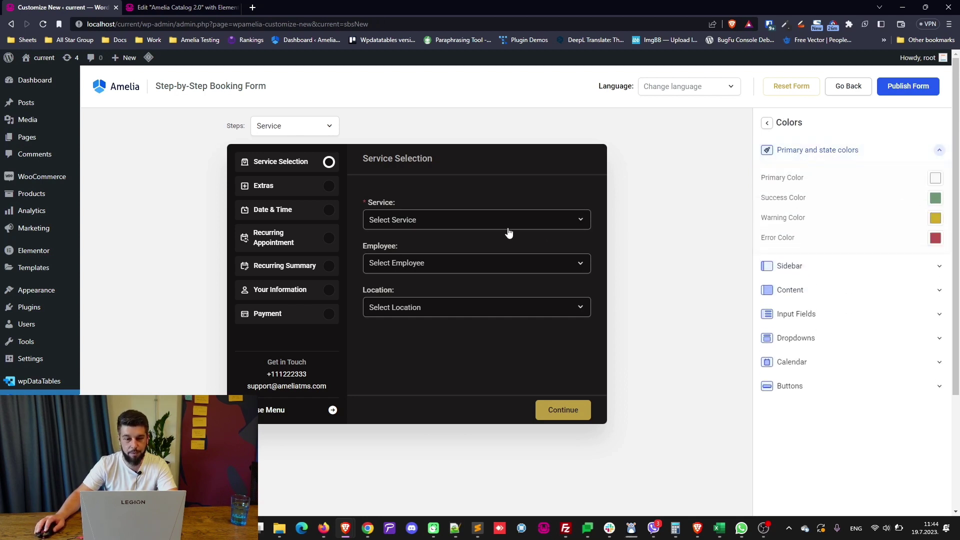
Try the Service dropdown in the preview and compare its validation message with the warning and error colors
click(482, 224)
mouse_move(449, 284)
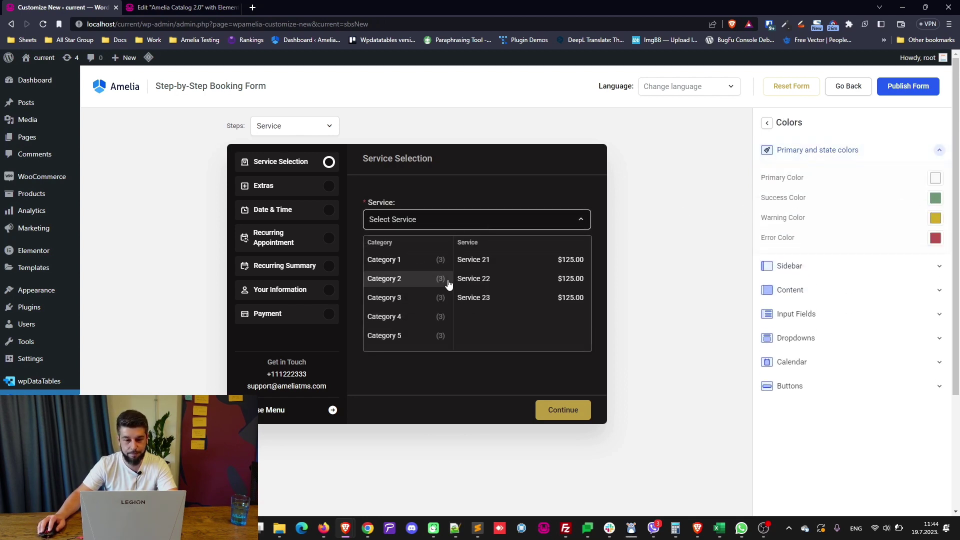
click(490, 278)
click(579, 219)
drag(363, 234, 420, 235)
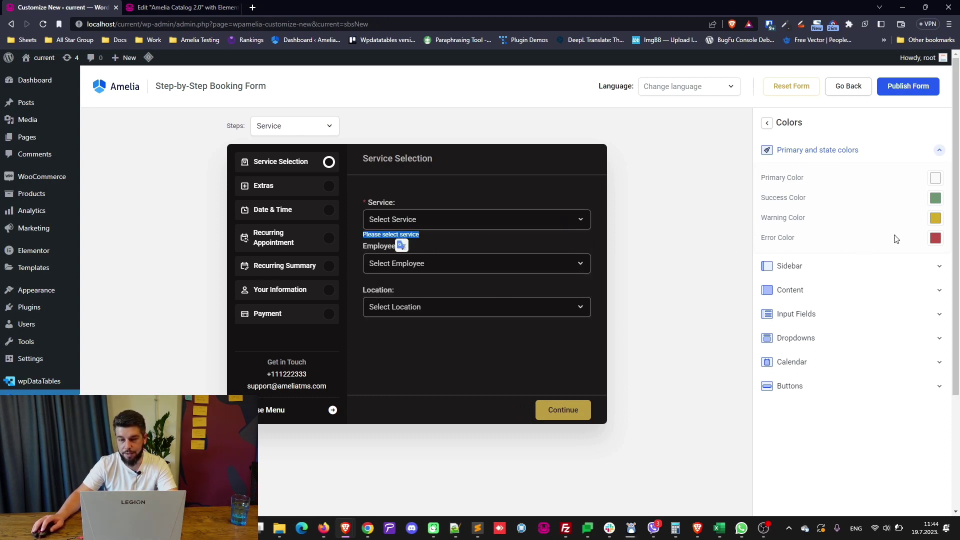
drag(760, 198, 809, 224)
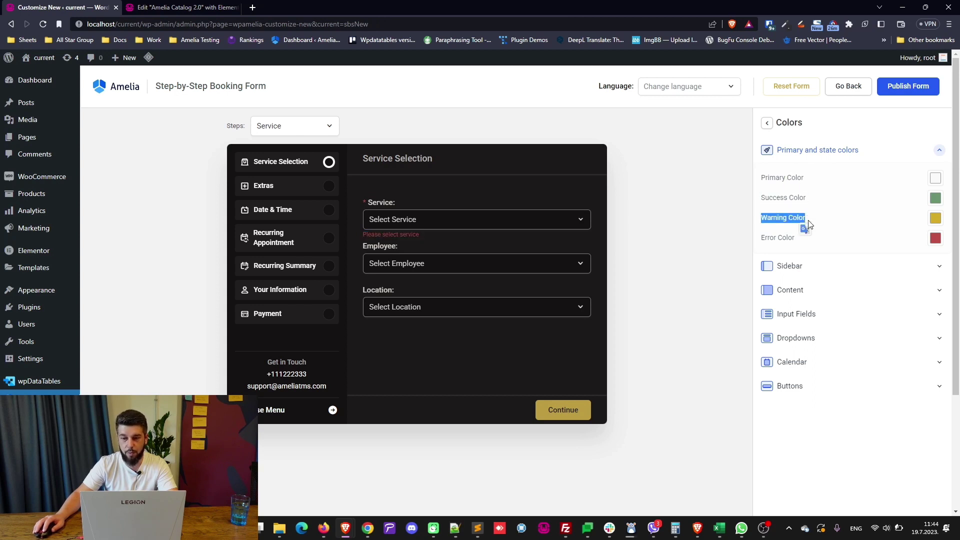
Set the sidebar's background color to rgba(211, 25, 25, 1)
click(850, 151)
click(806, 174)
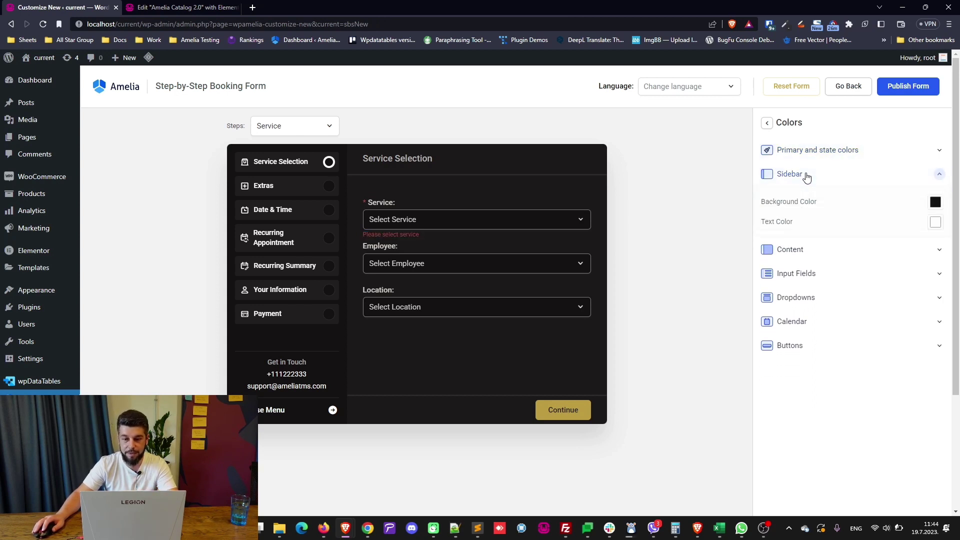
click(935, 202)
drag(779, 254, 881, 263)
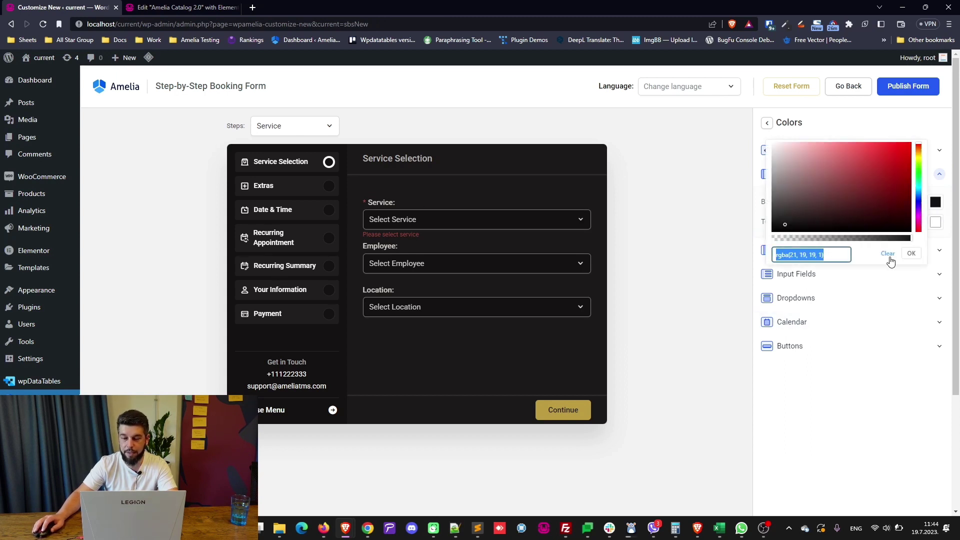
key(ctrl+v)
click(911, 254)
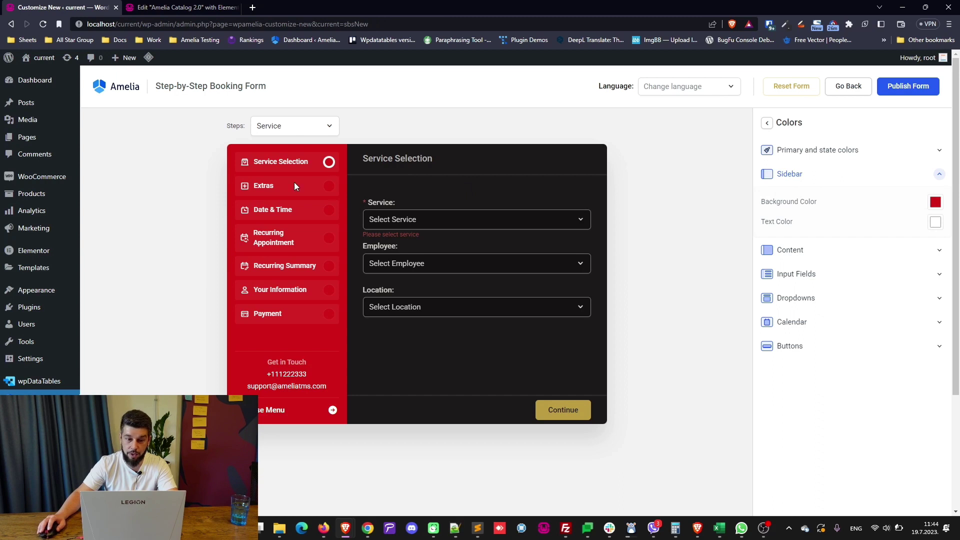
Restore the sidebar's background color to the original near-black rgba(21, 19, 19, 1)
click(935, 202)
click(820, 255)
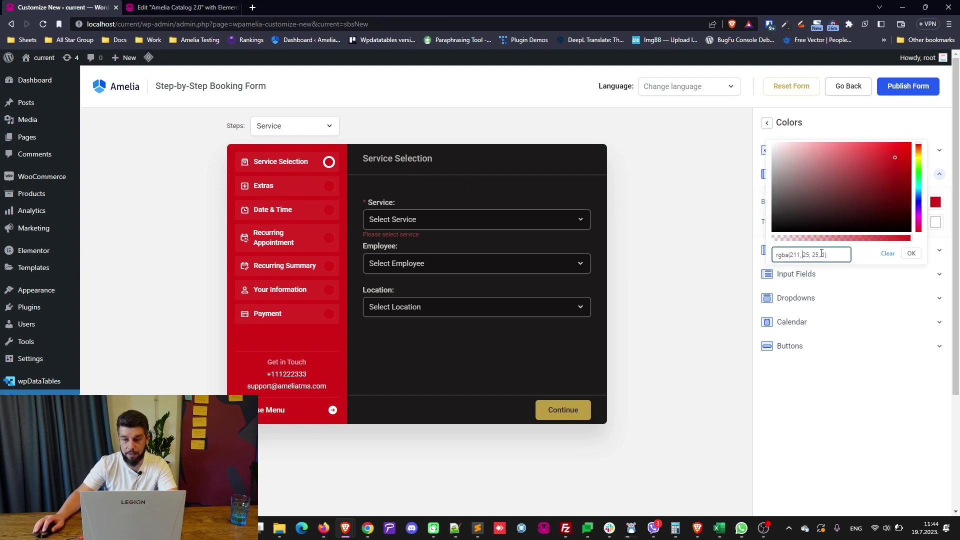
click(911, 253)
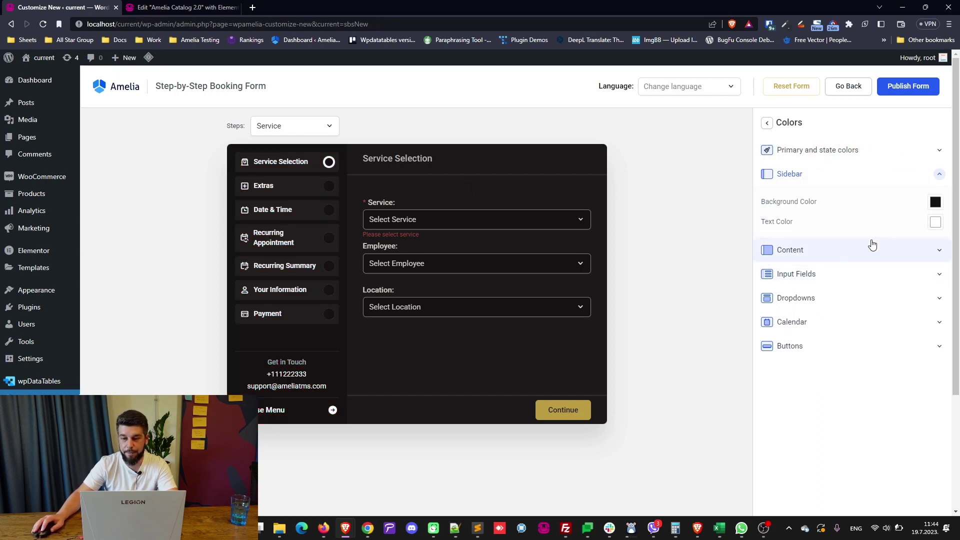
Expand the content and input field colors and set the input fields' background color to white
click(814, 246)
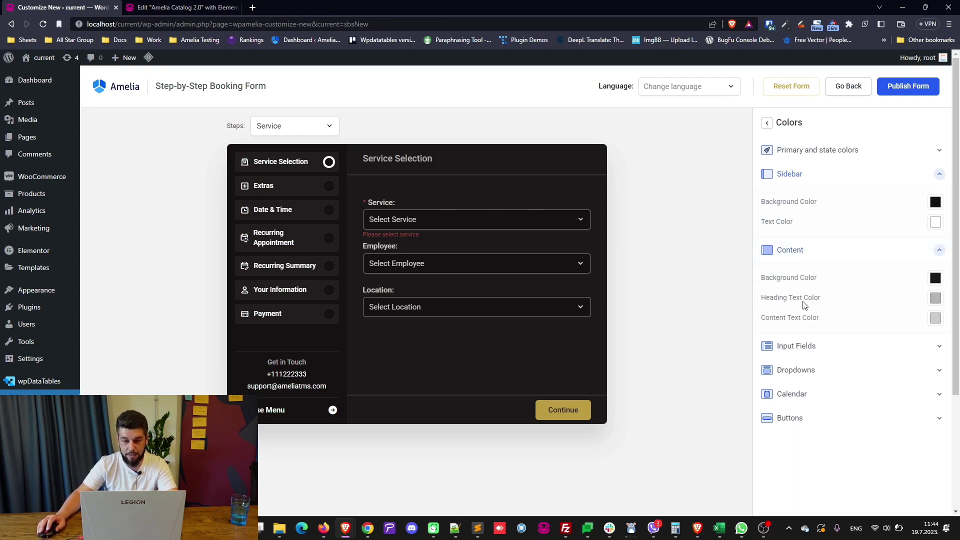
click(849, 345)
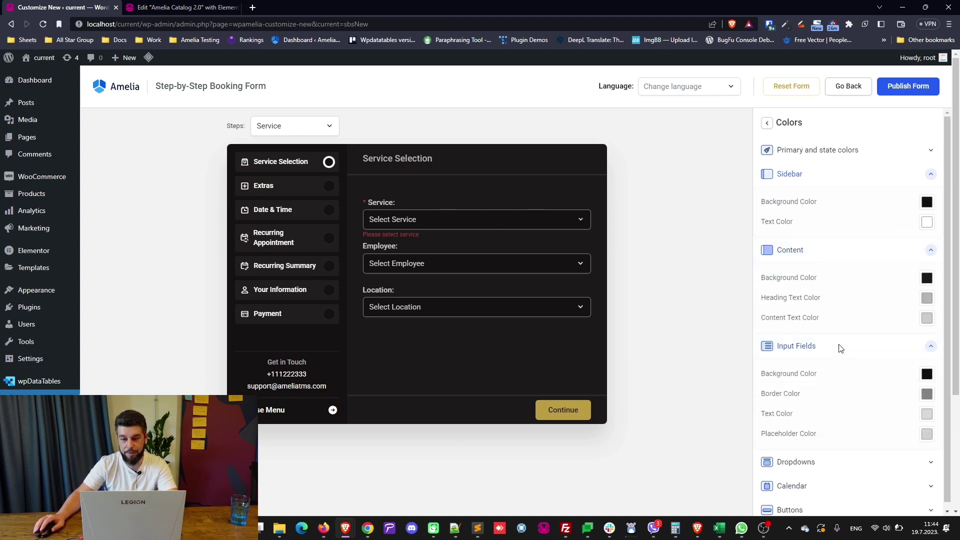
click(926, 375)
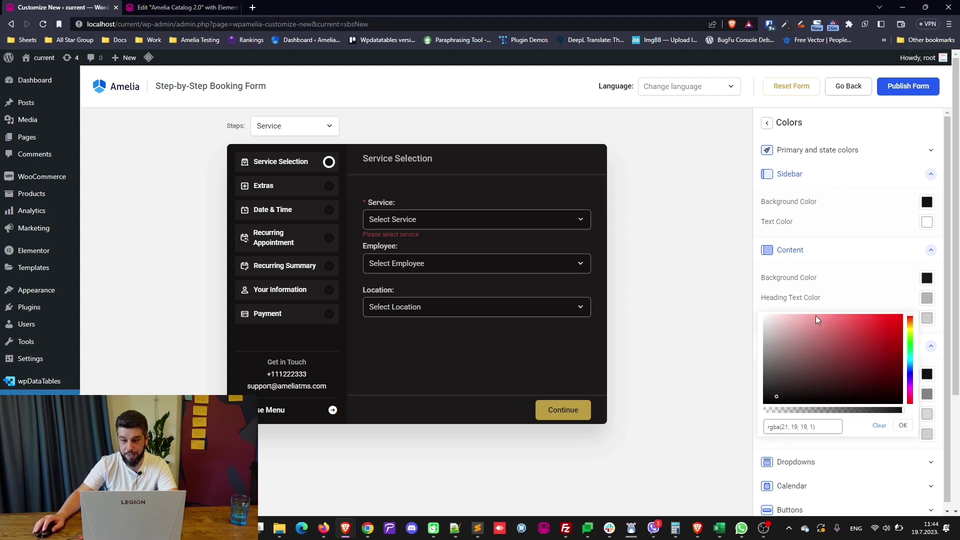
click(902, 425)
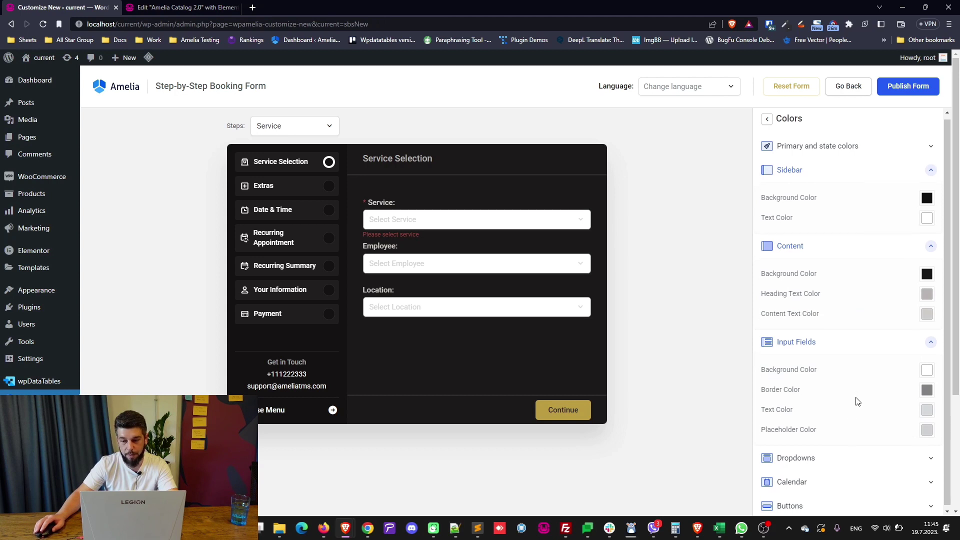
Set the dropdowns' background color to rgba(255, 24, 24, 1) and check it in the preview's Employee dropdown
click(821, 457)
scroll(869, 350, down, 1)
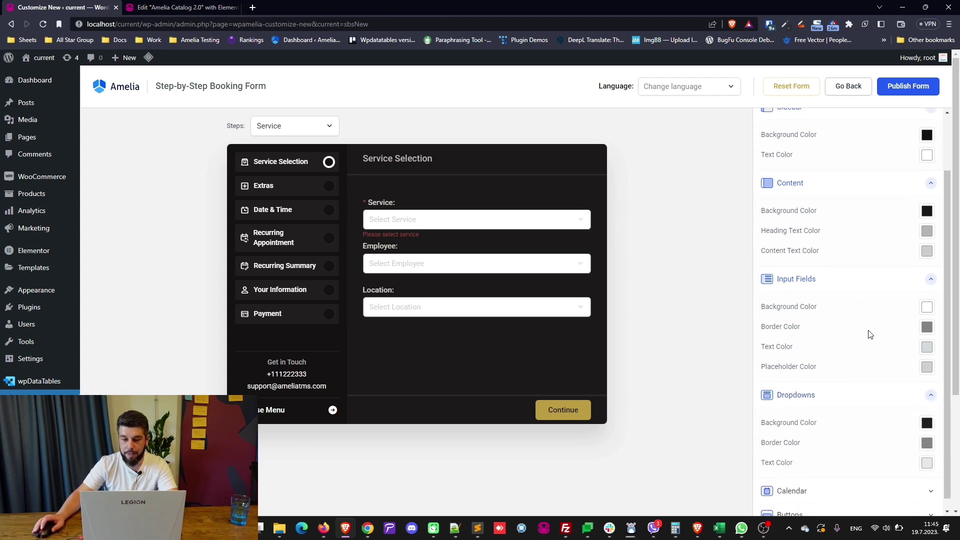
click(495, 263)
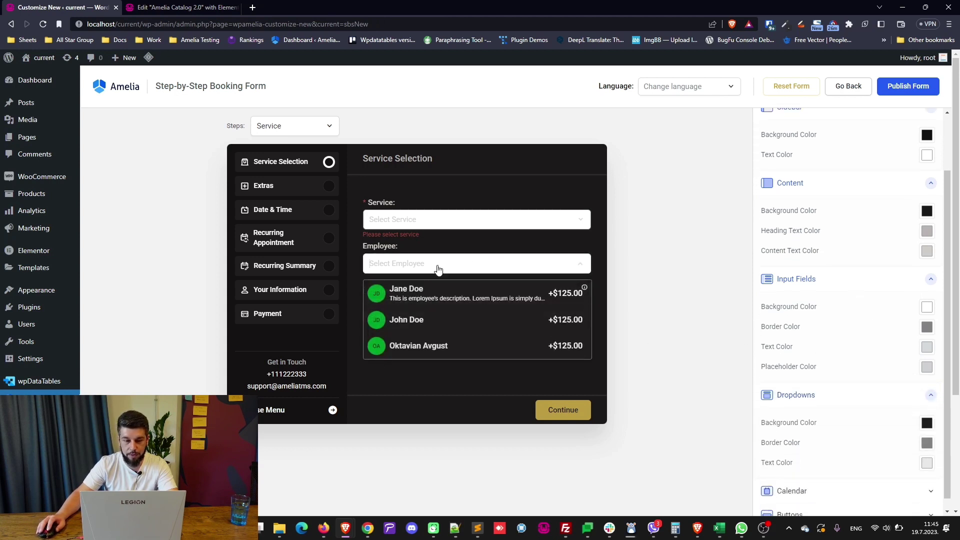
click(927, 424)
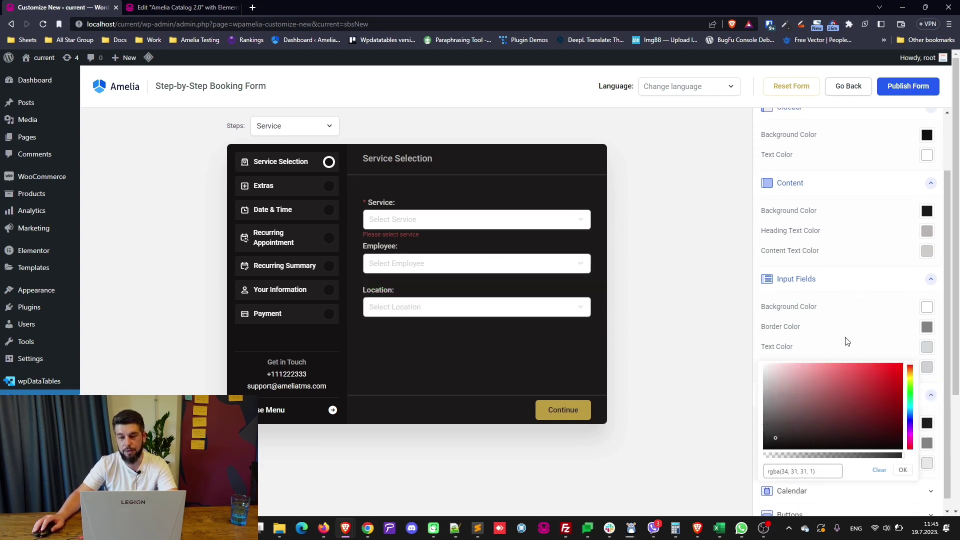
click(902, 475)
click(927, 425)
click(889, 364)
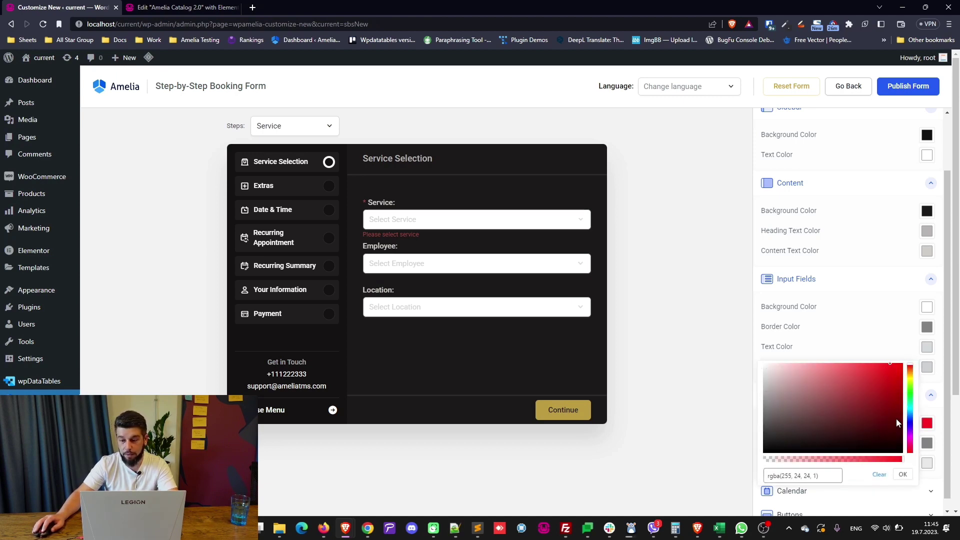
click(903, 475)
click(508, 270)
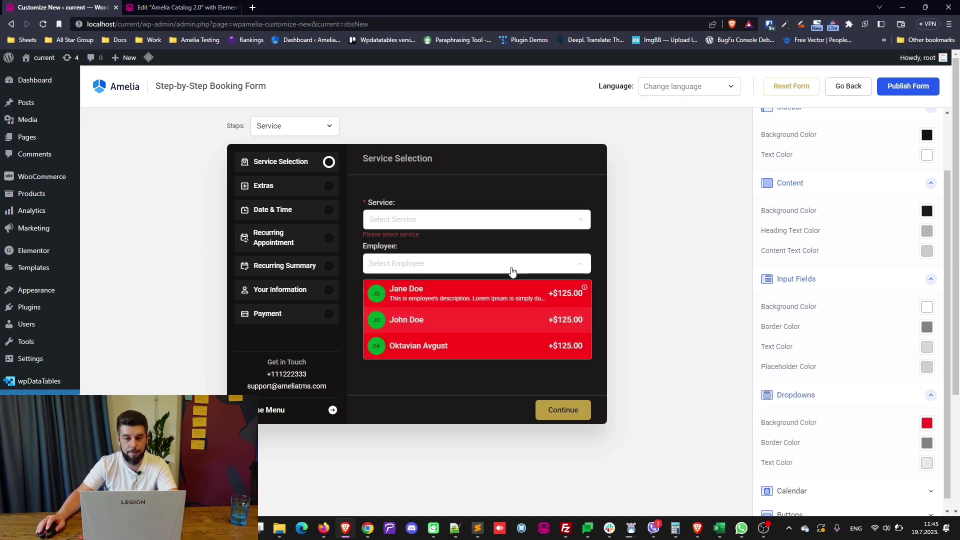
click(560, 365)
Look over the global calendar colors and open the Date & Time Selection step to preview the booking calendar
scroll(830, 388, down, 3)
click(827, 481)
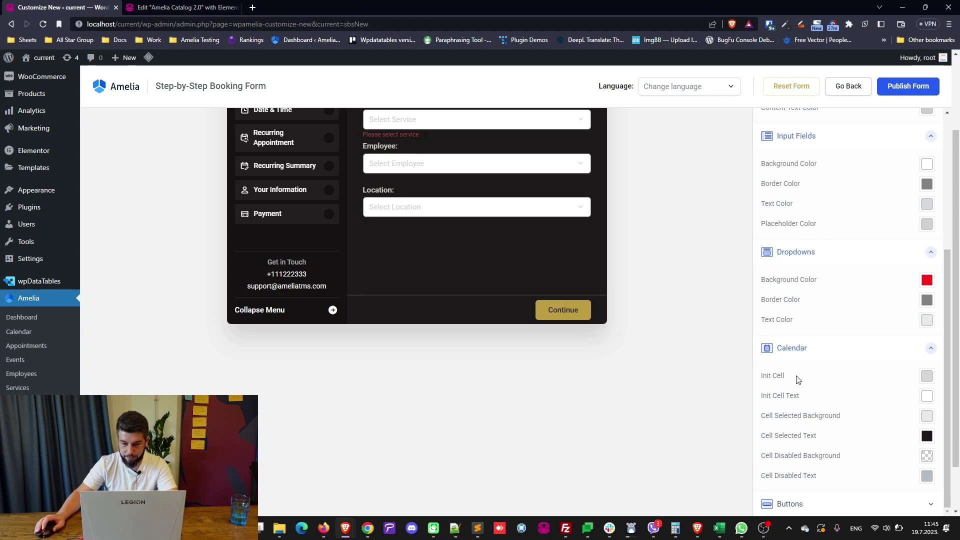
scroll(800, 380, up, 2)
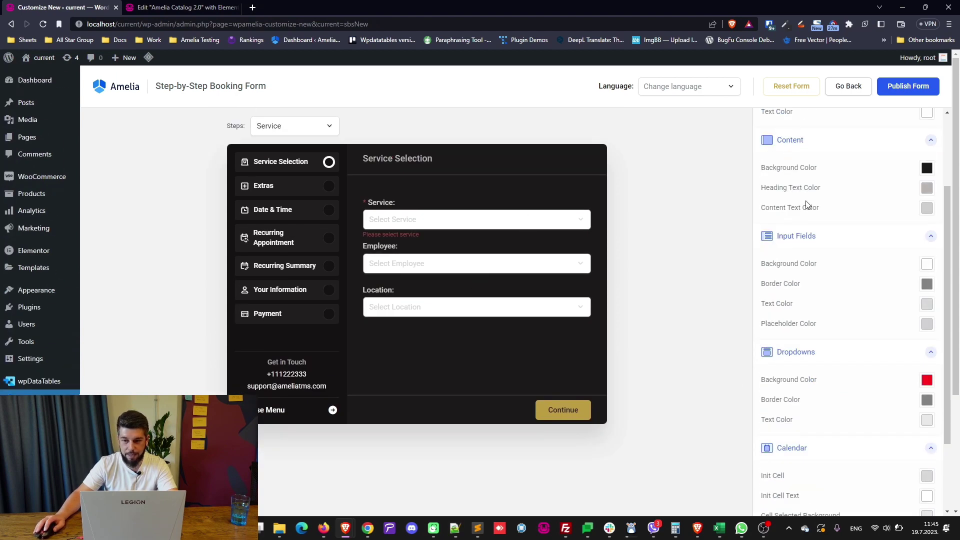
scroll(802, 205, up, 2)
click(766, 123)
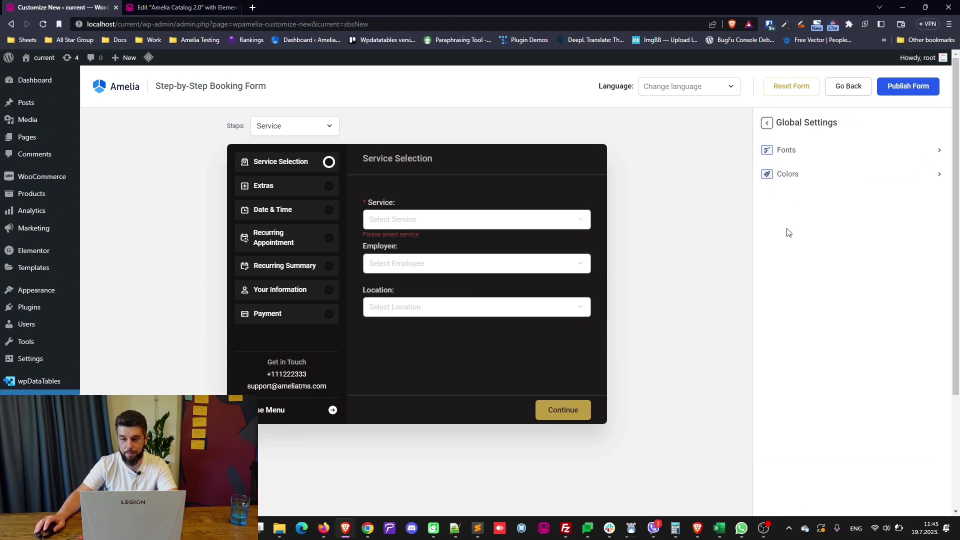
click(766, 123)
scroll(836, 381, down, 1)
click(812, 325)
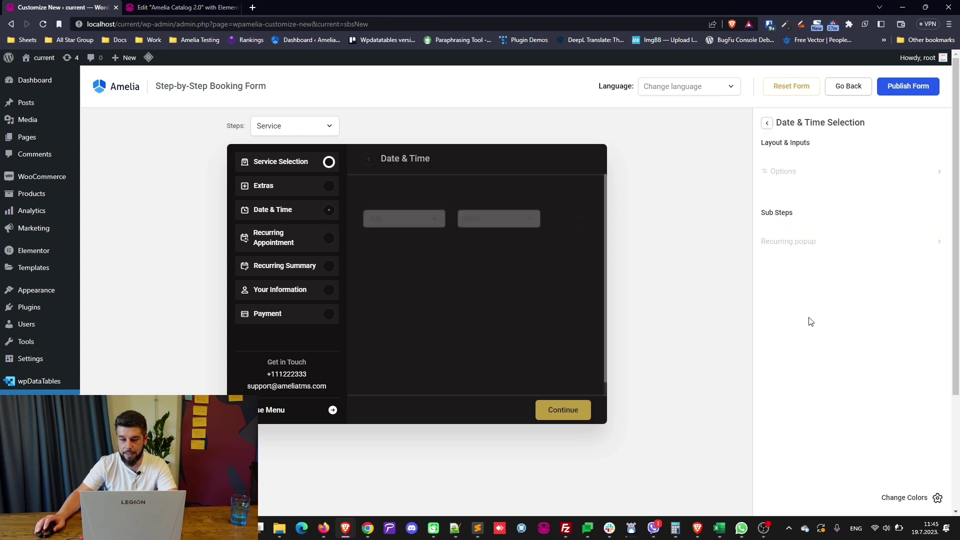
scroll(532, 303, down, 1)
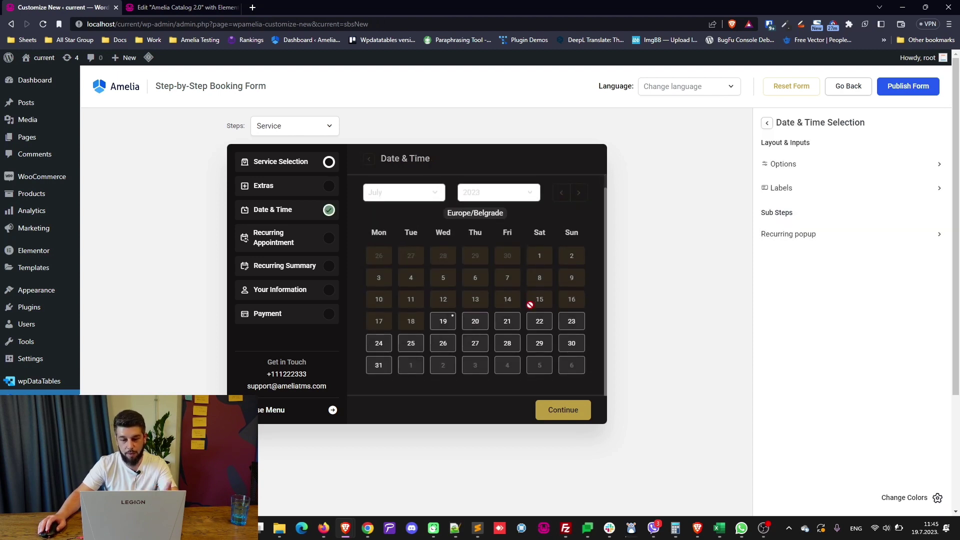
Set the calendar's Init Cell color to rgba(18, 18, 245, 1)
click(916, 496)
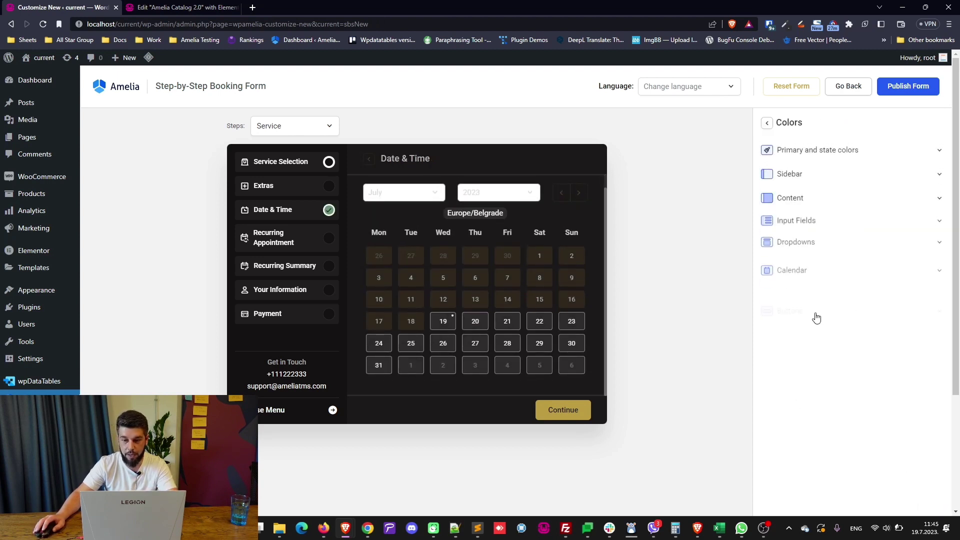
click(810, 273)
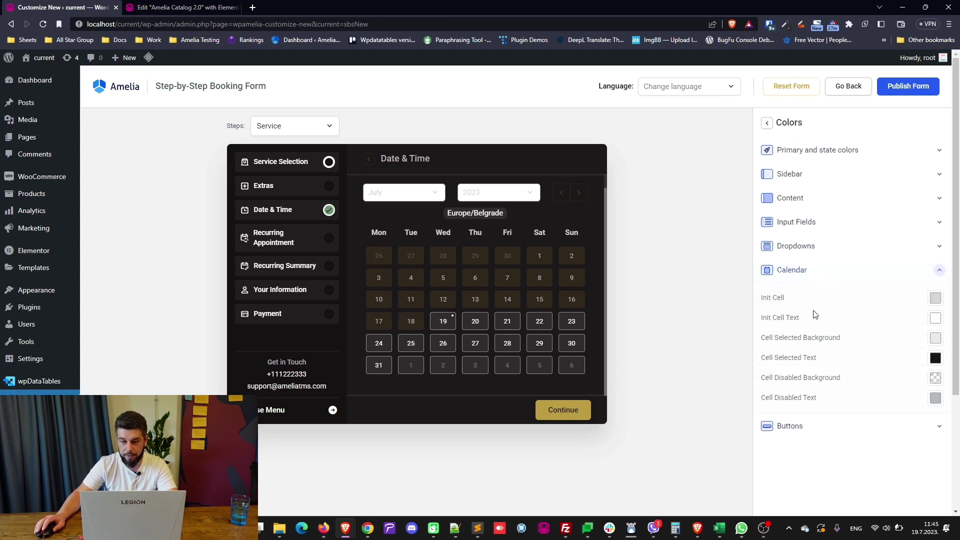
click(935, 298)
click(902, 241)
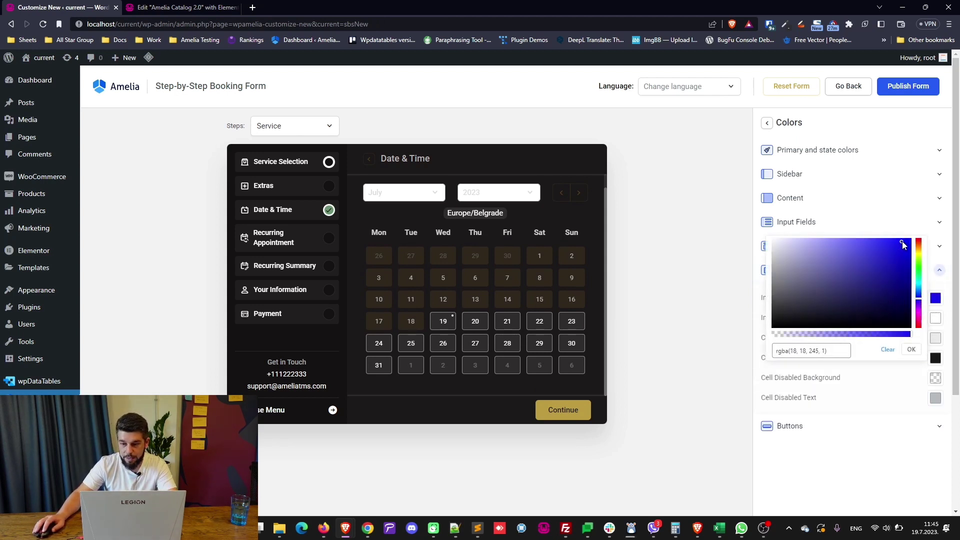
click(911, 350)
Set the calendar's Init Cell Text color to a medium red
click(933, 321)
click(871, 313)
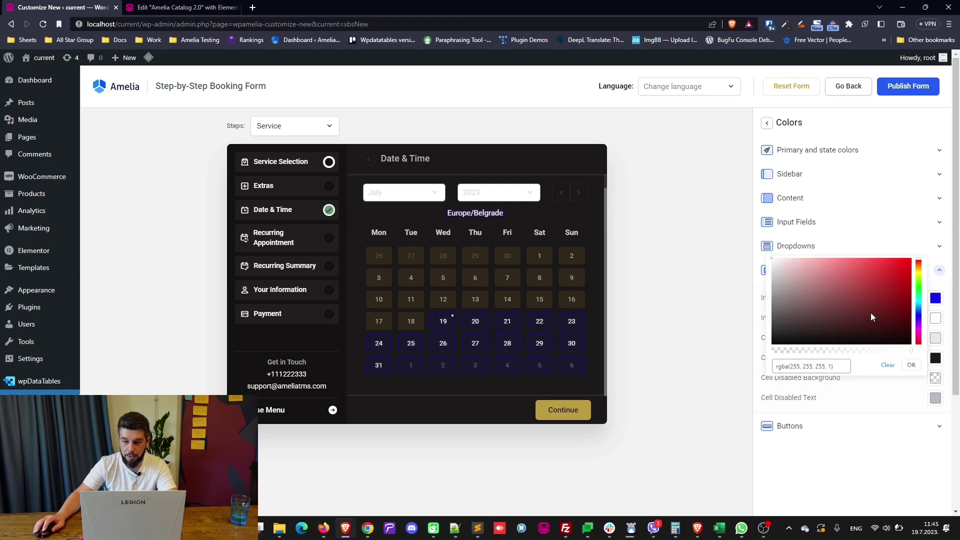
click(853, 265)
click(867, 262)
click(909, 369)
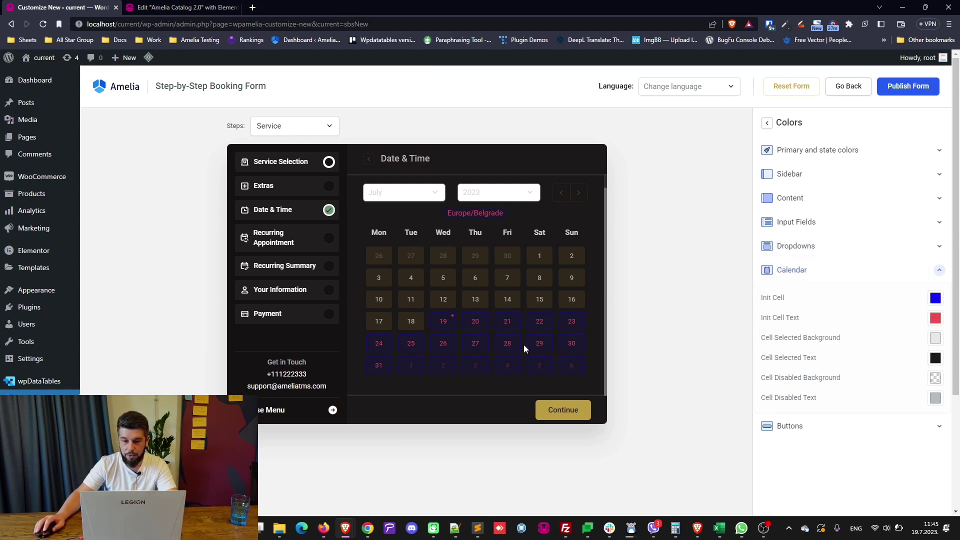
Review the primary and secondary button color settings and return to the Date & Time Selection settings
click(801, 433)
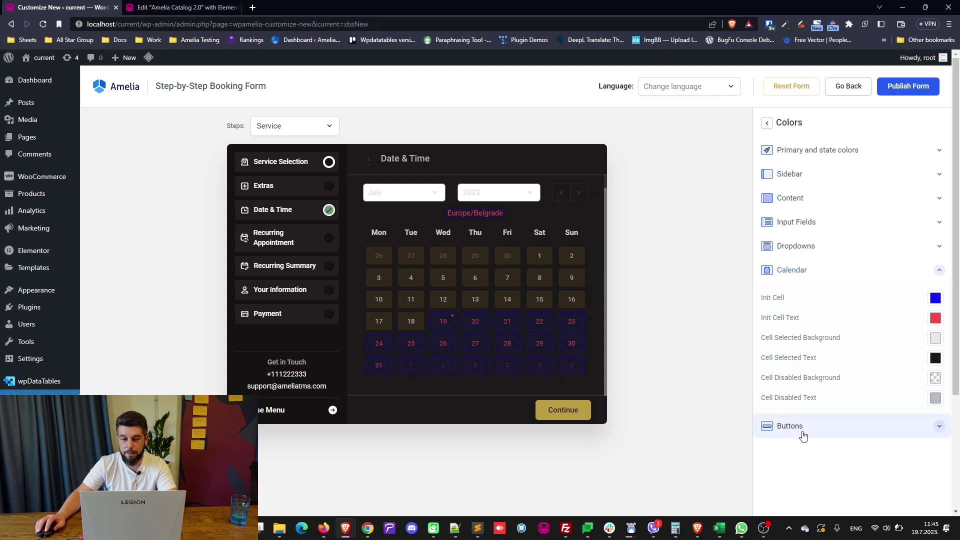
scroll(857, 403, down, 2)
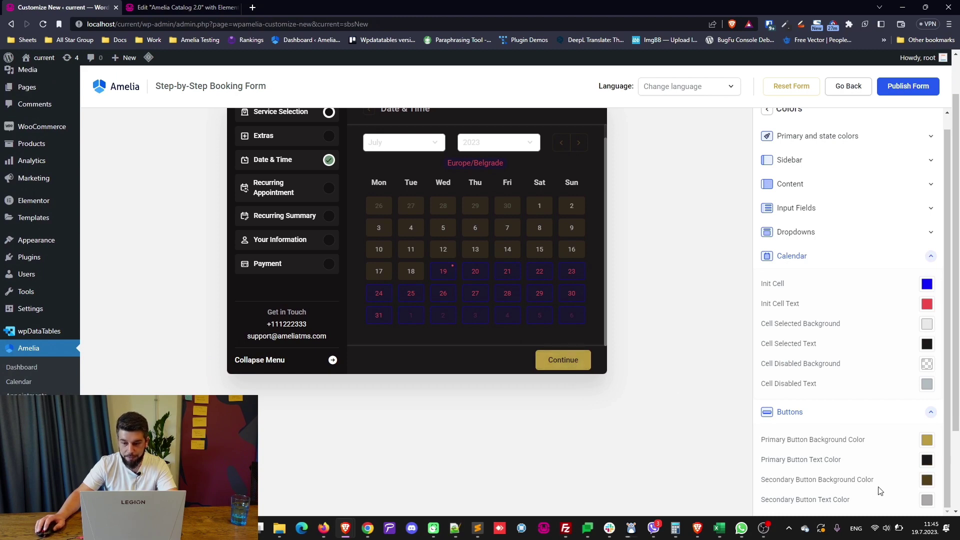
scroll(868, 278, up, 2)
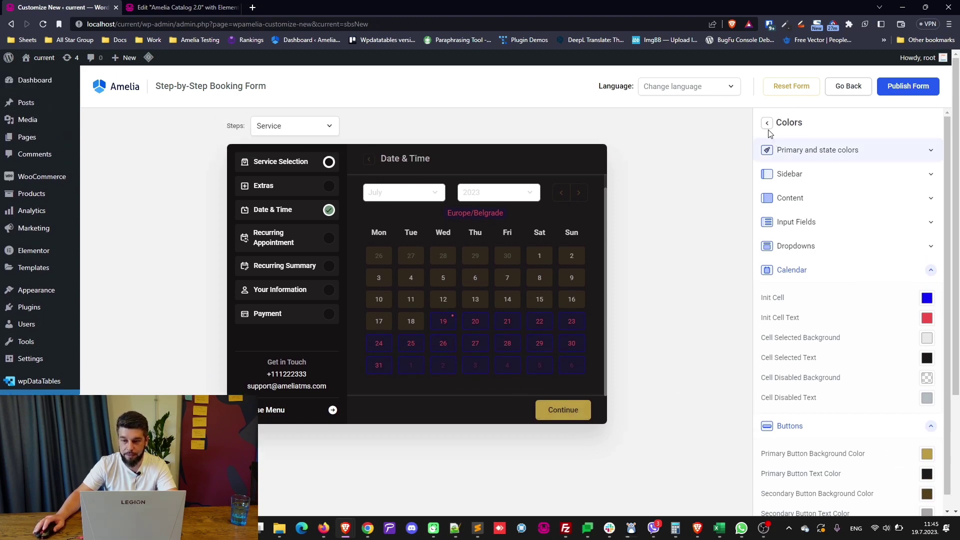
click(768, 125)
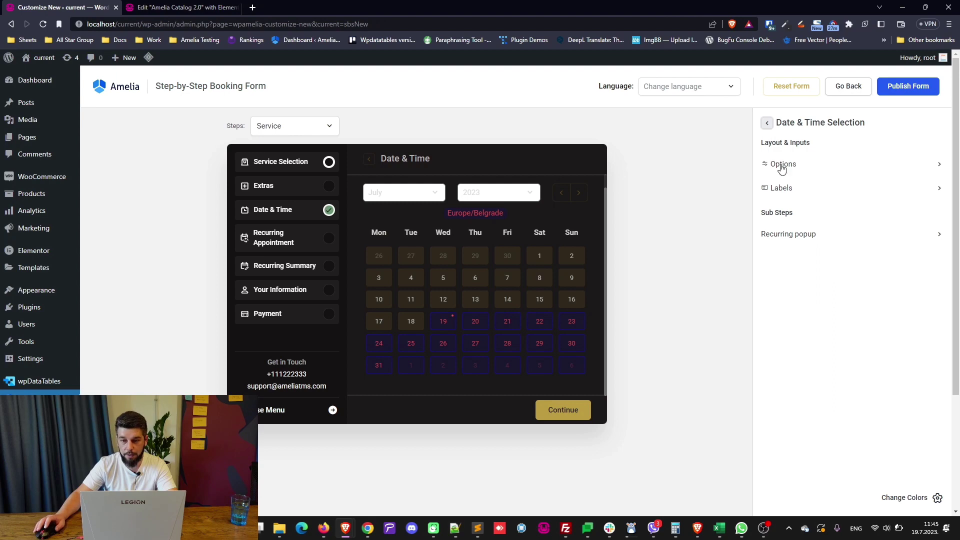
Set the default step title label of the Date & Time Selection step to "SELECT YOUR TIME"
click(784, 190)
click(792, 157)
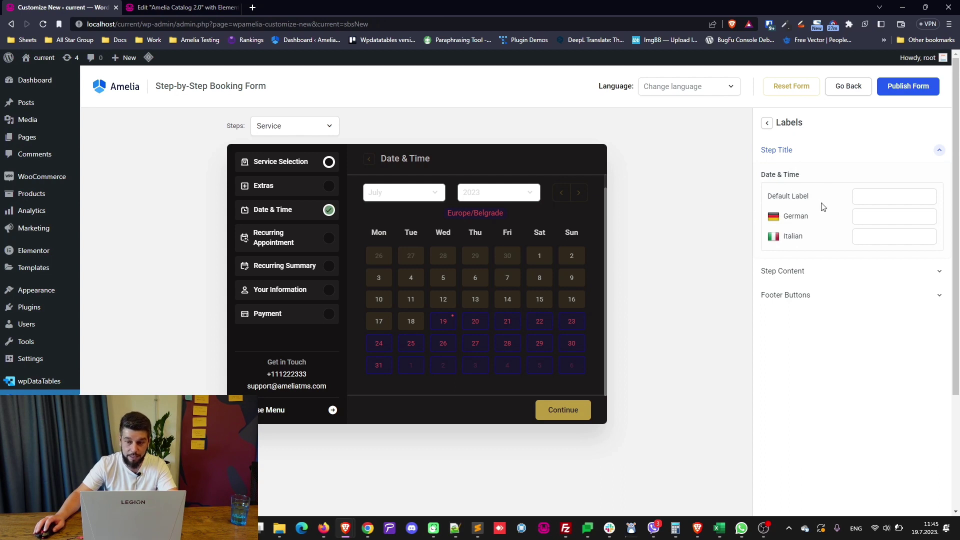
click(880, 197)
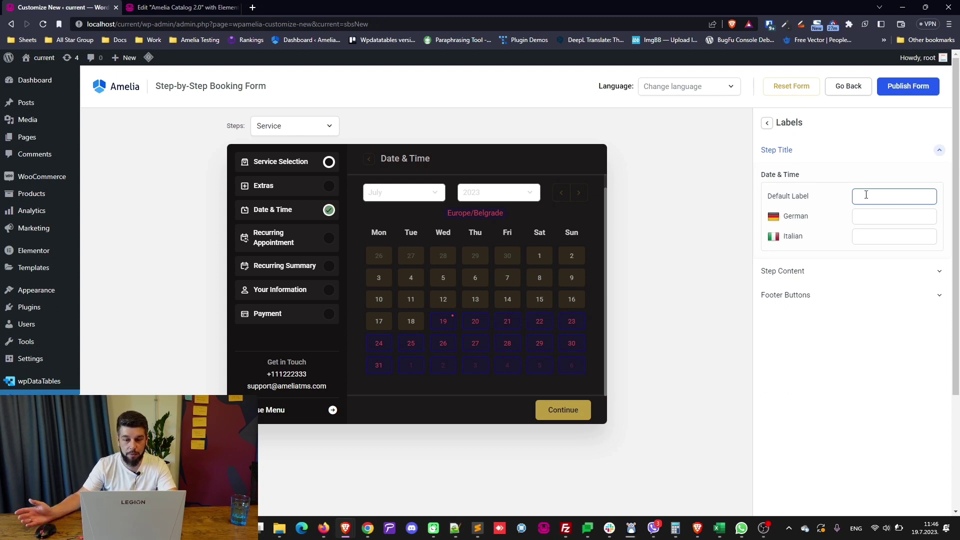
text(SELECT)
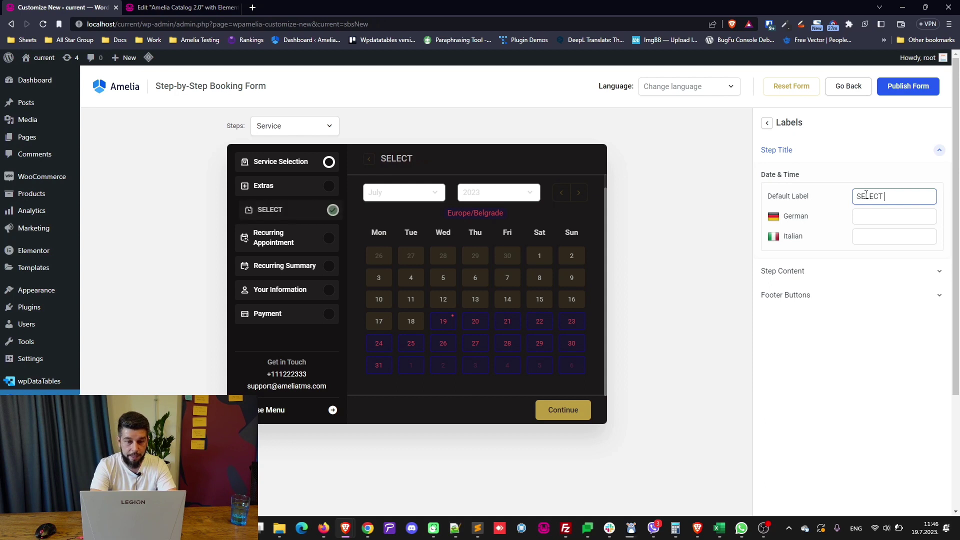
text( YOUR TIME)
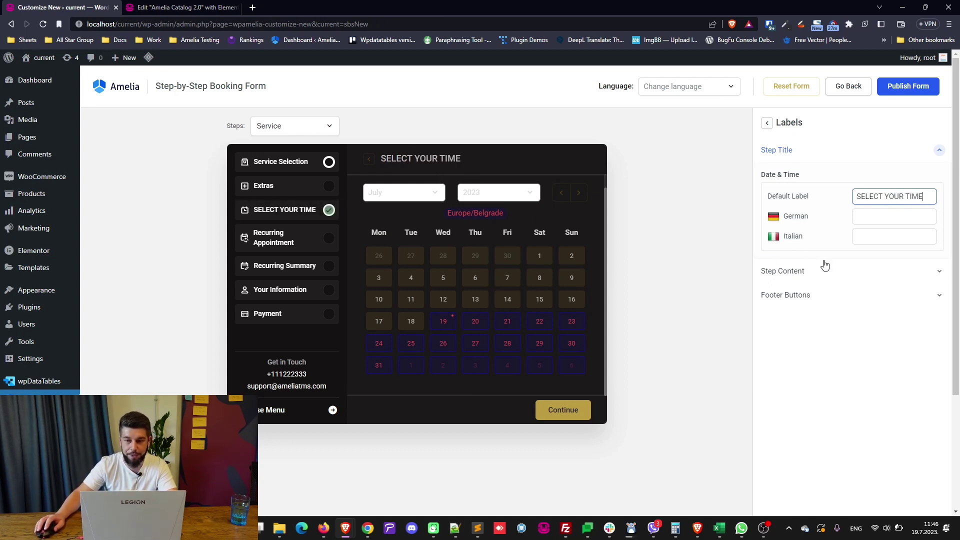
Set the default label of the Date & Time step's Continue footer button to "Proceed" and return to the step's settings
click(821, 278)
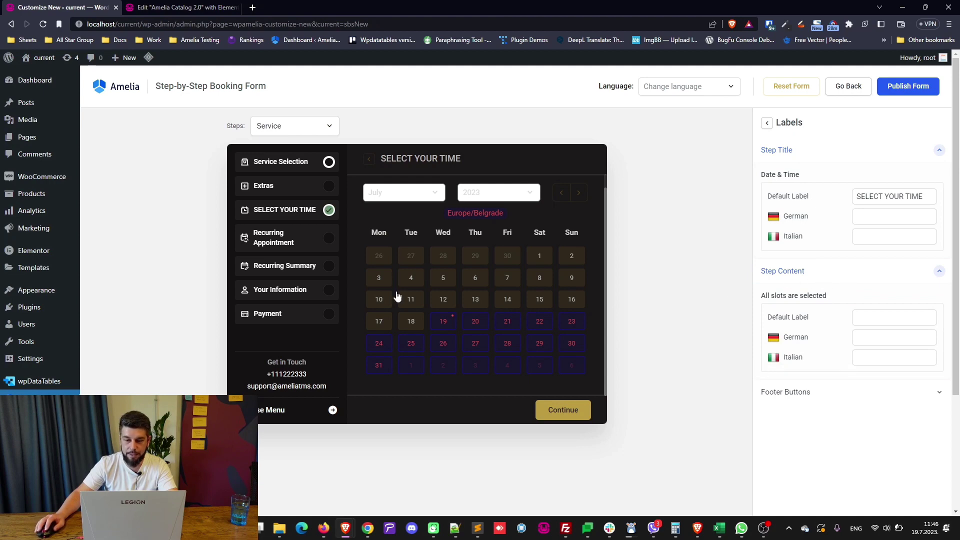
click(831, 386)
scroll(832, 348, down, 2)
click(876, 441)
text(Proceed)
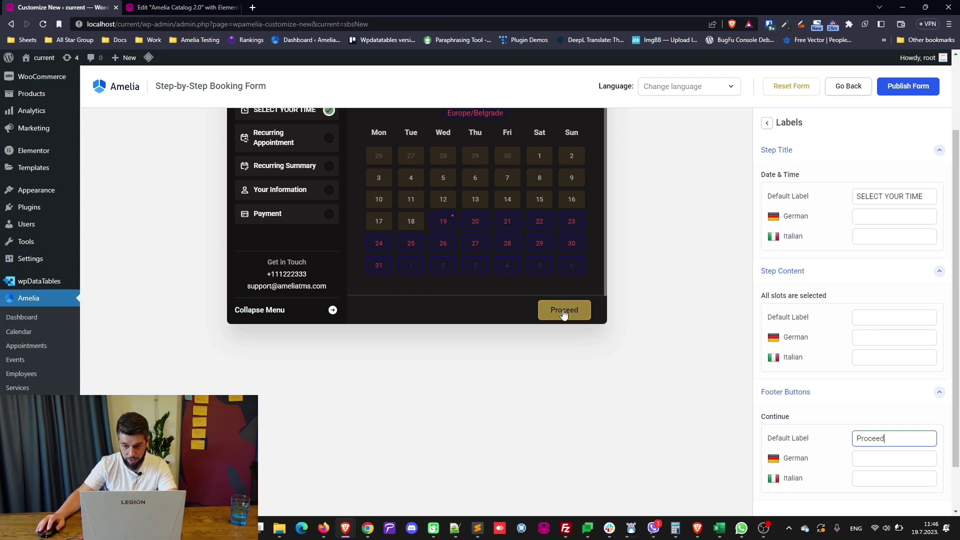
scroll(575, 322, up, 1)
scroll(698, 324, up, 1)
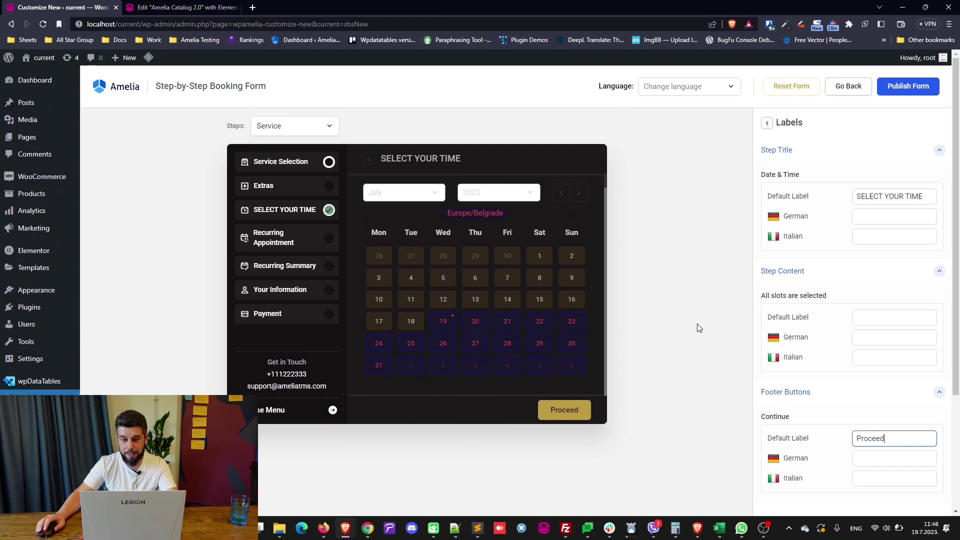
click(766, 124)
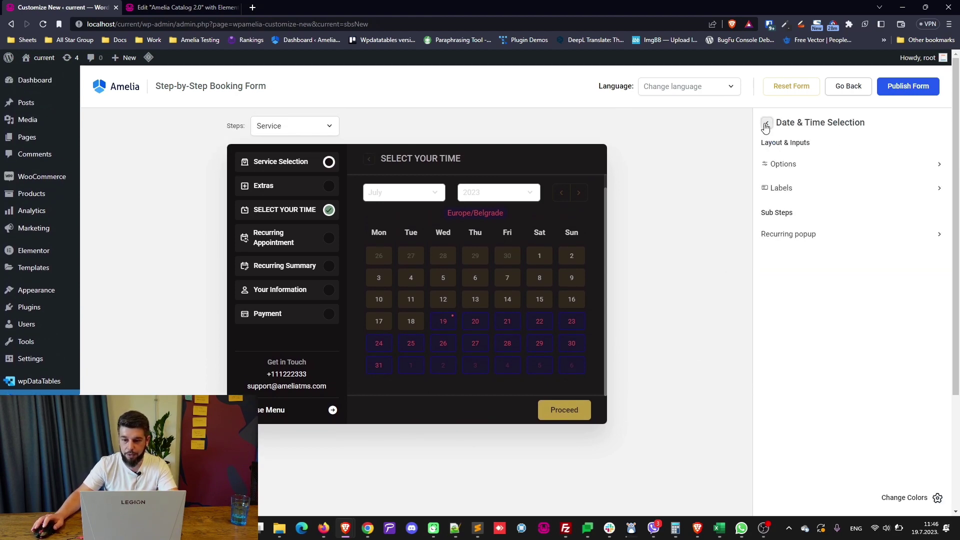
Set the default title label of the Recurring popup to "Recurring?"
click(792, 235)
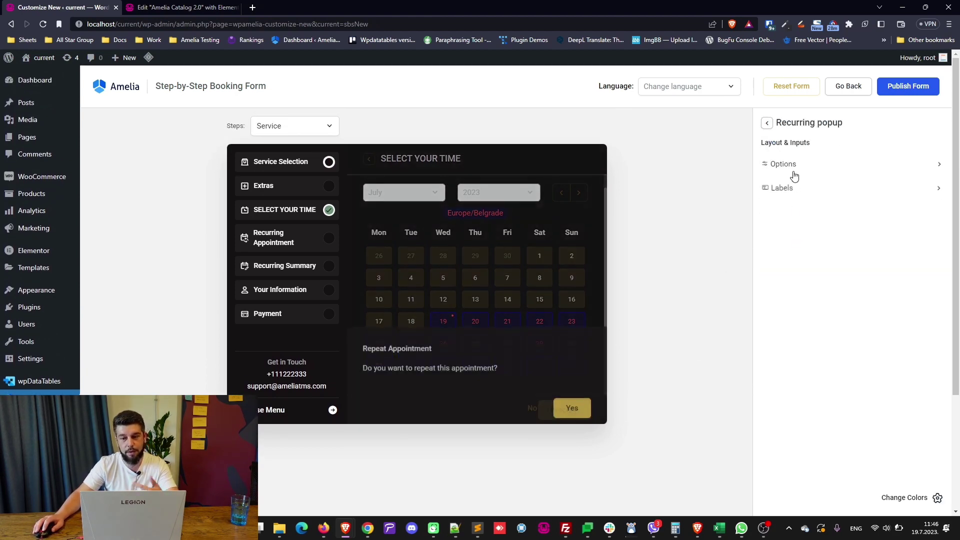
click(782, 187)
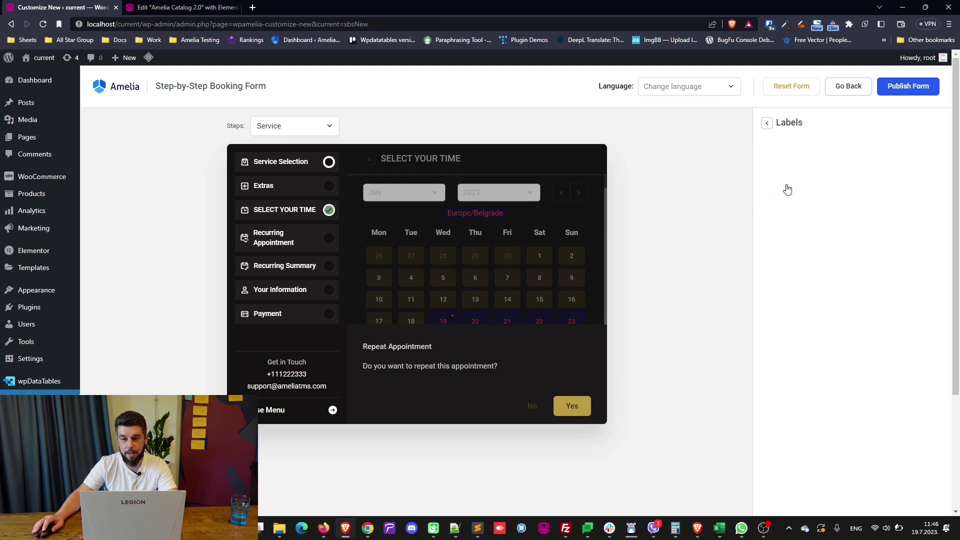
click(789, 150)
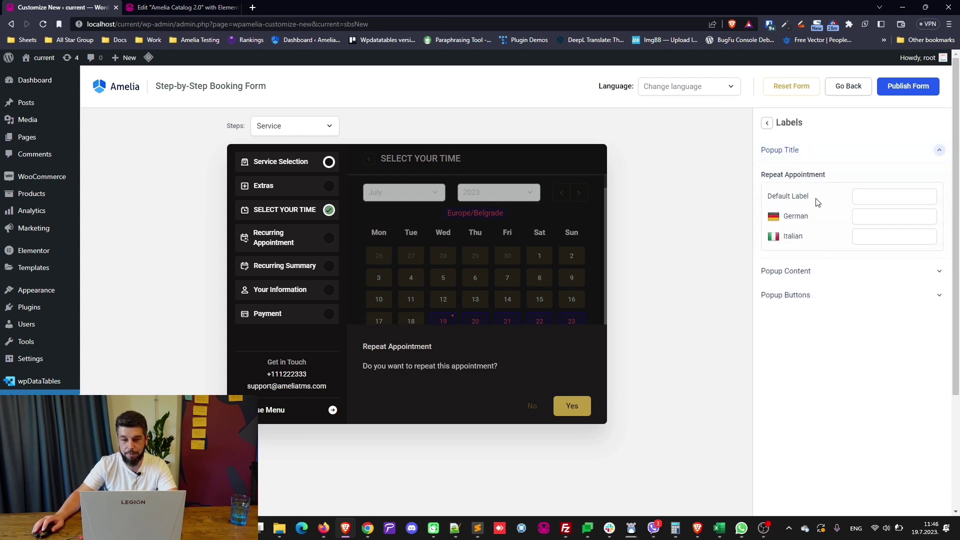
click(895, 193)
text(Re)
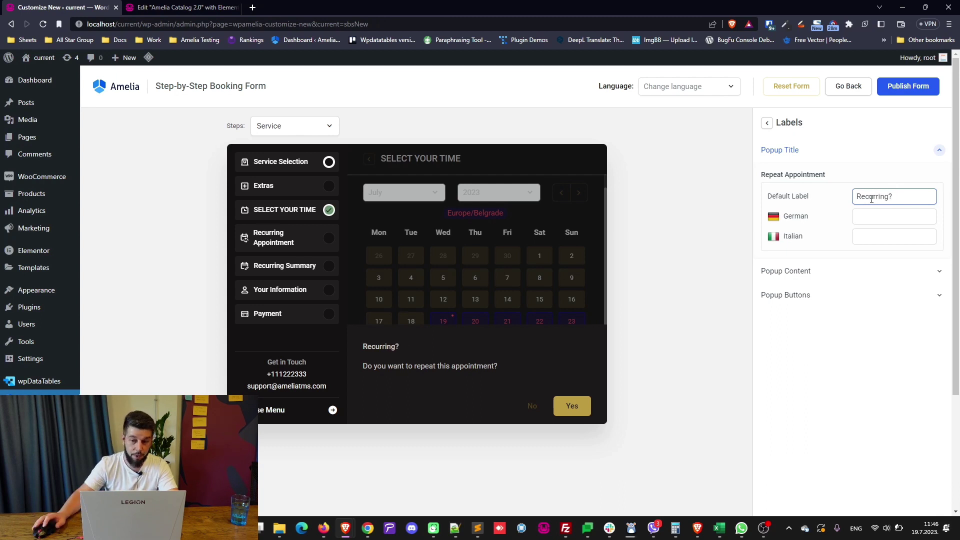
Set the default label of the Recurring popup's content to "Do you want this appointment to be repeated"
click(845, 273)
click(893, 315)
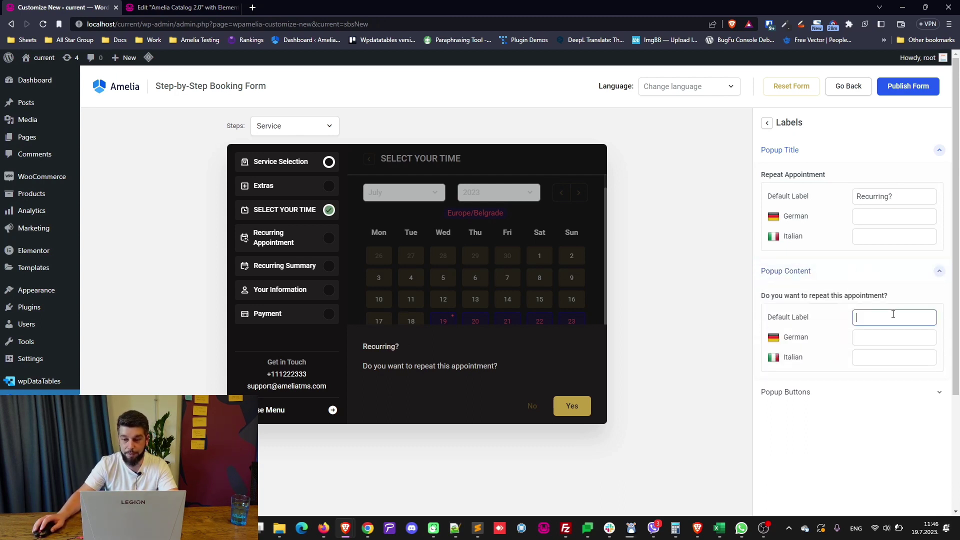
text(Do you wan)
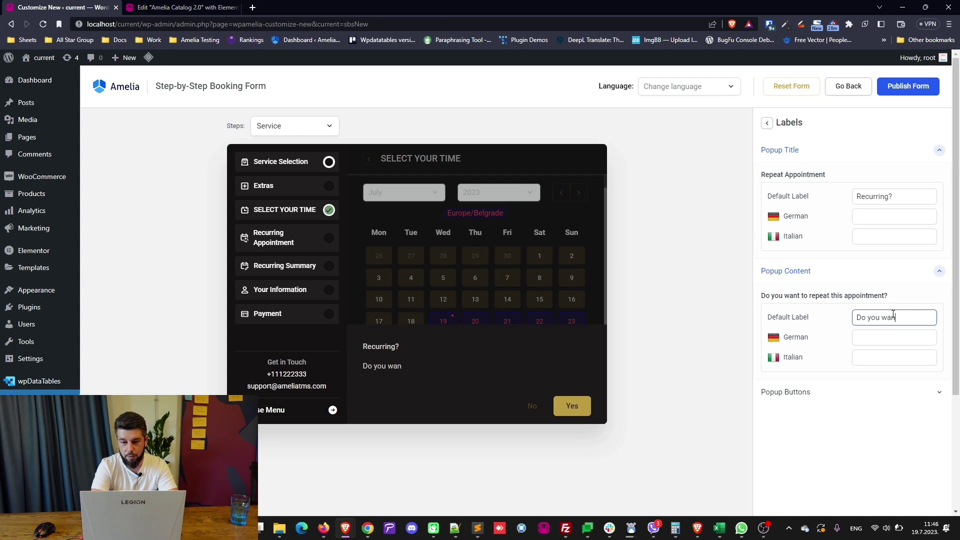
text(t this appointment t)
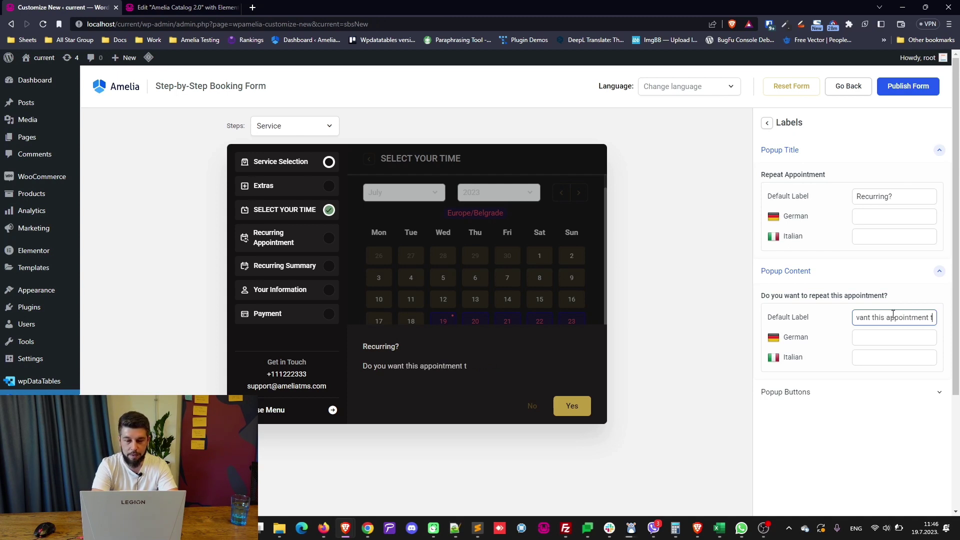
text(o be repeated)
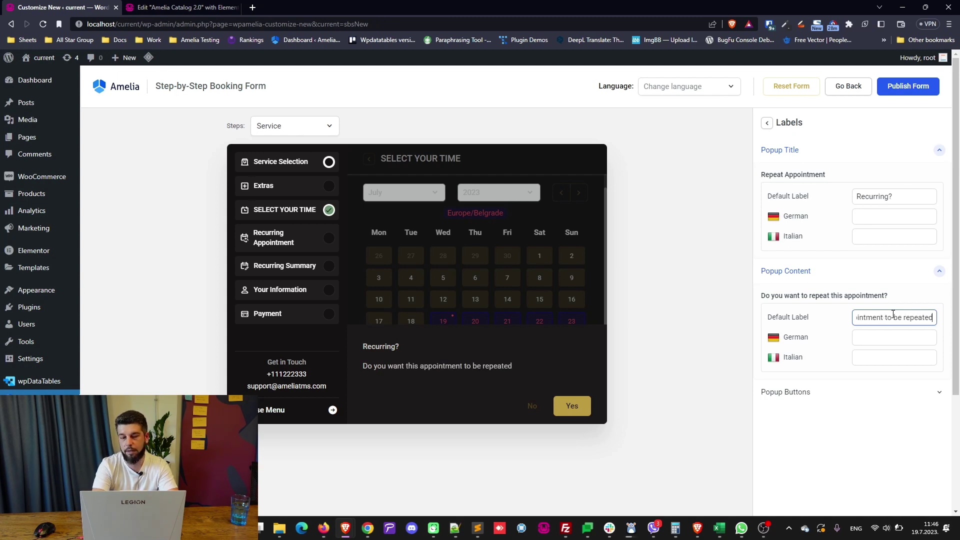
Set the popup buttons' default labels to "YES" and "NO THANK YOU" and return to the main customization settings
click(820, 395)
scroll(860, 385, down, 4)
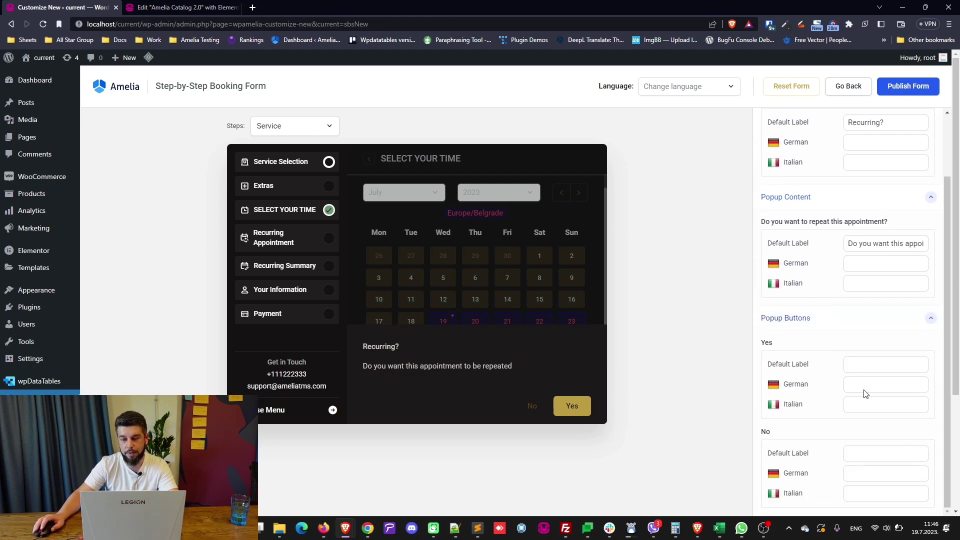
click(871, 371)
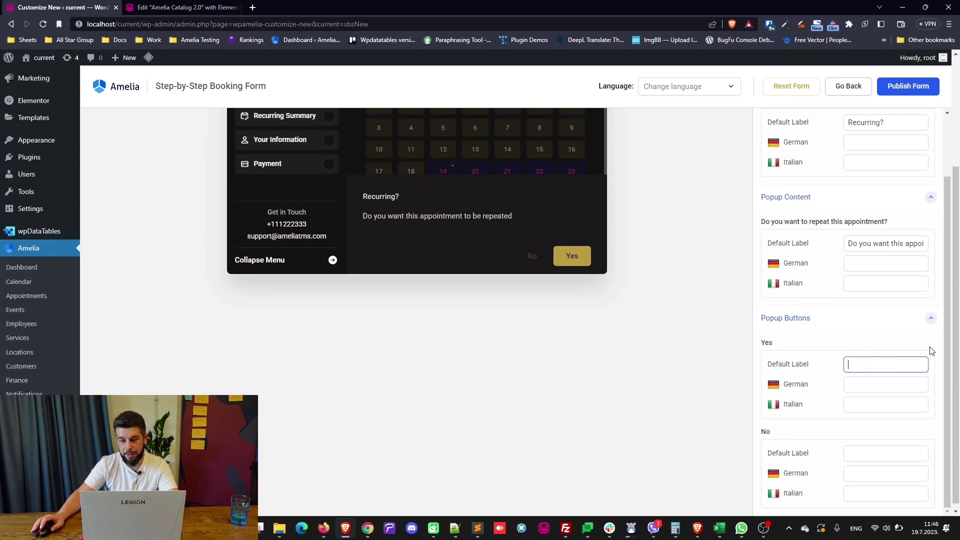
text(YES)
click(859, 454)
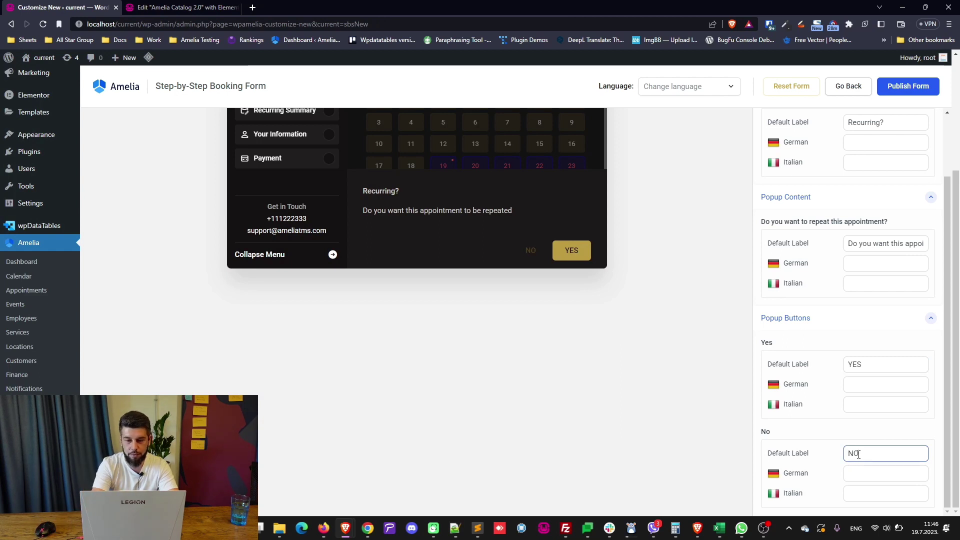
text(NO THANK YOU)
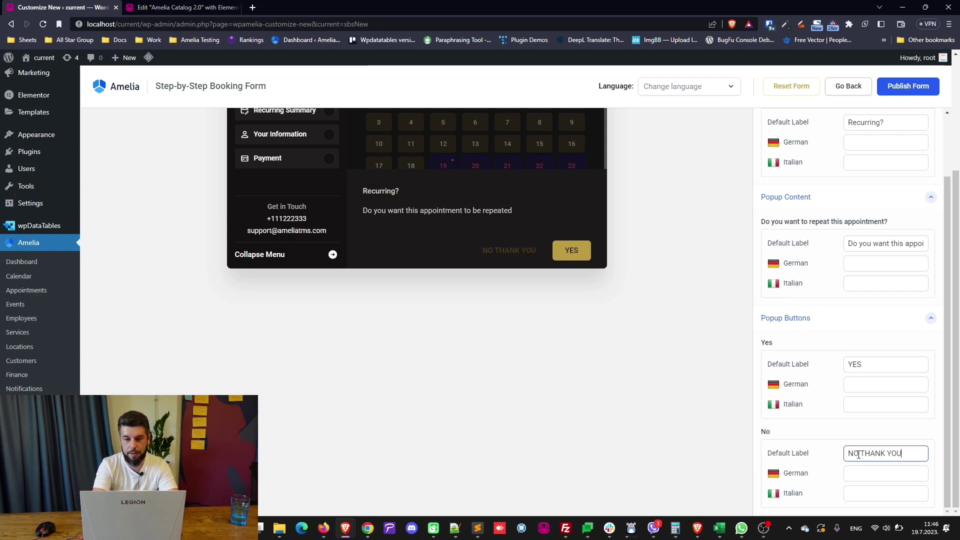
scroll(523, 280, up, 3)
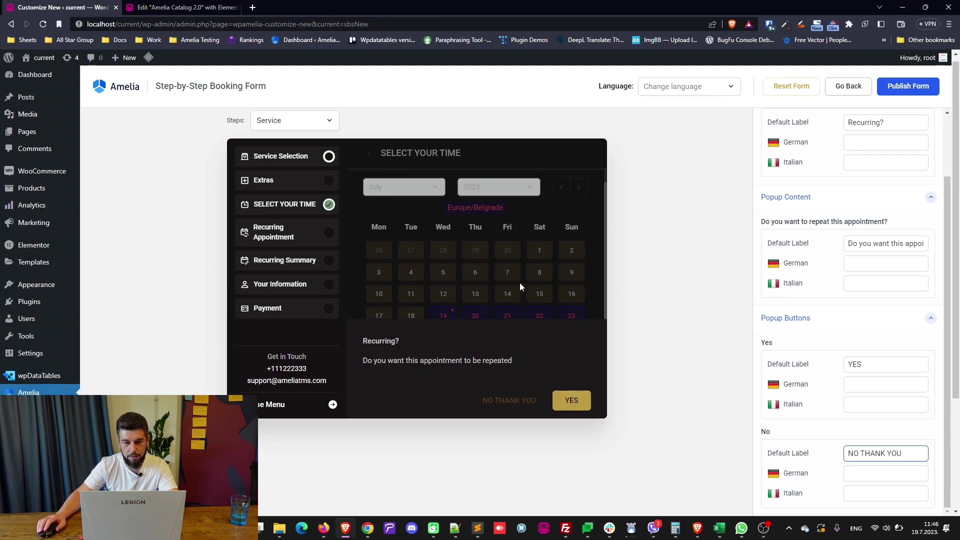
scroll(815, 242, up, 3)
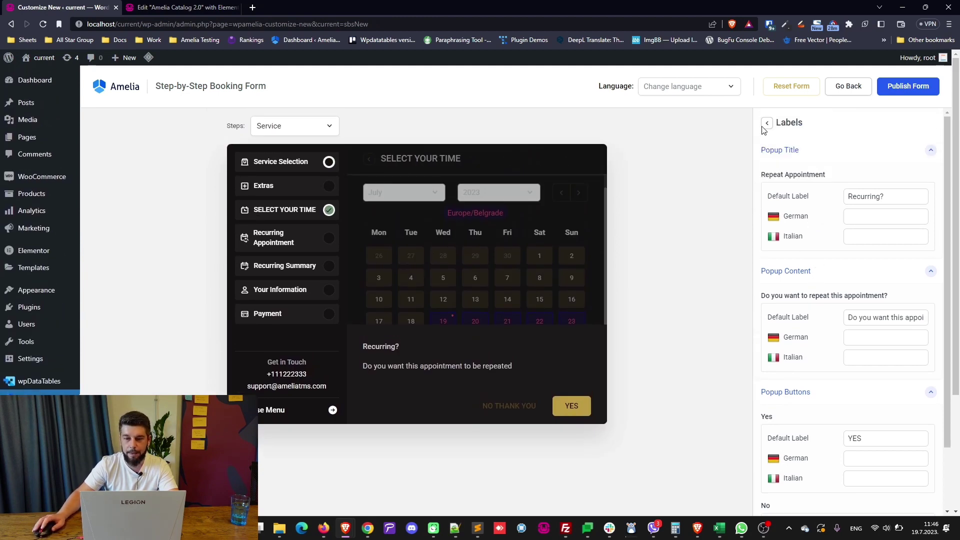
click(768, 123)
click(768, 123)
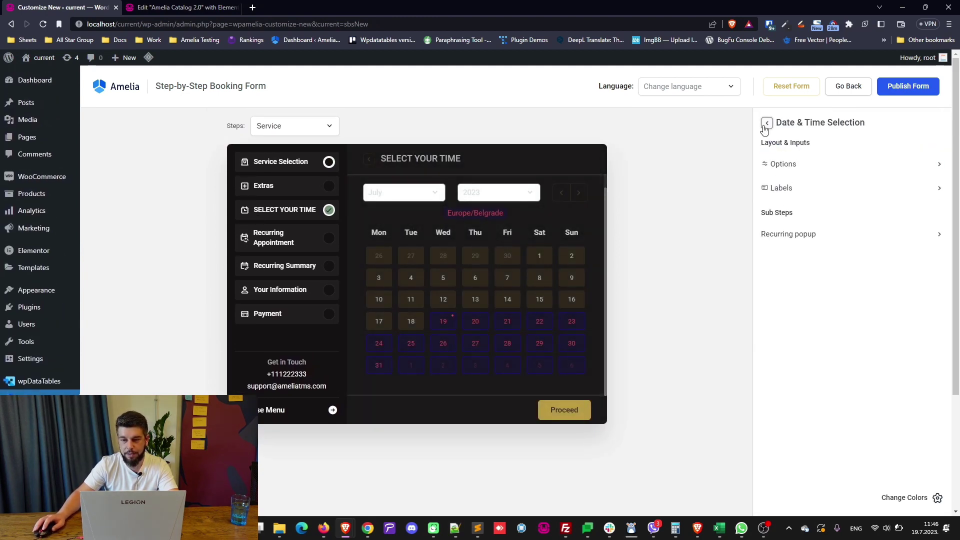
click(767, 123)
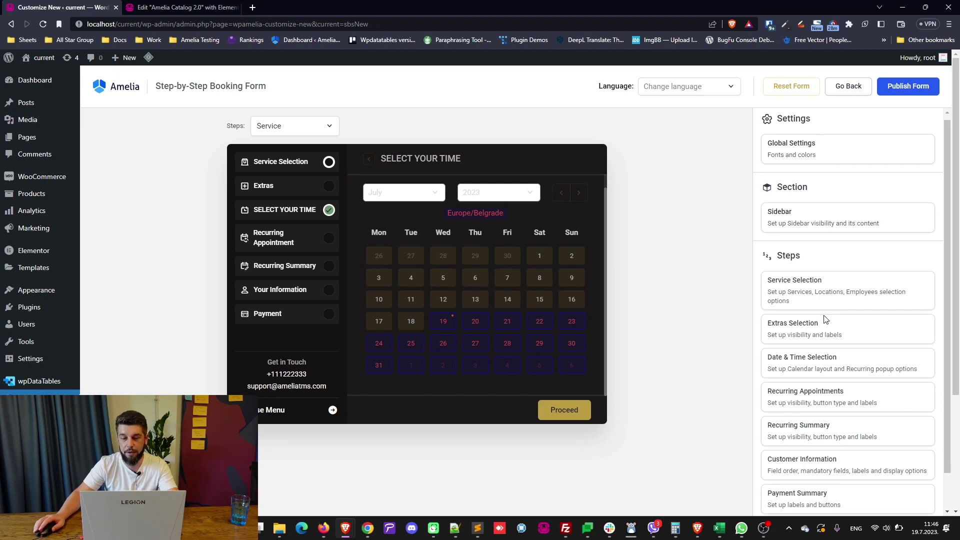
Look over the list of steps and open the options of the Recurring Appointments step
scroll(834, 289, down, 3)
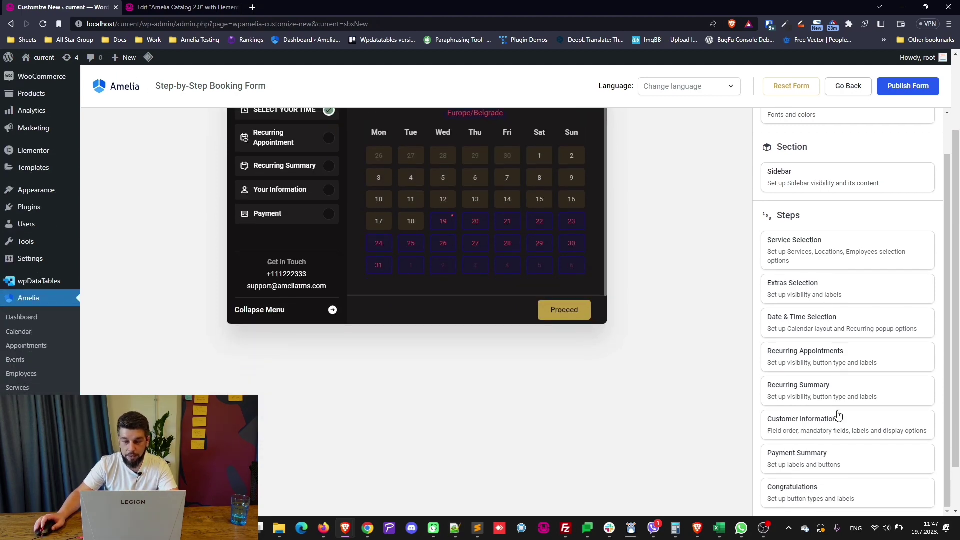
scroll(838, 415, up, 1)
scroll(536, 279, up, 2)
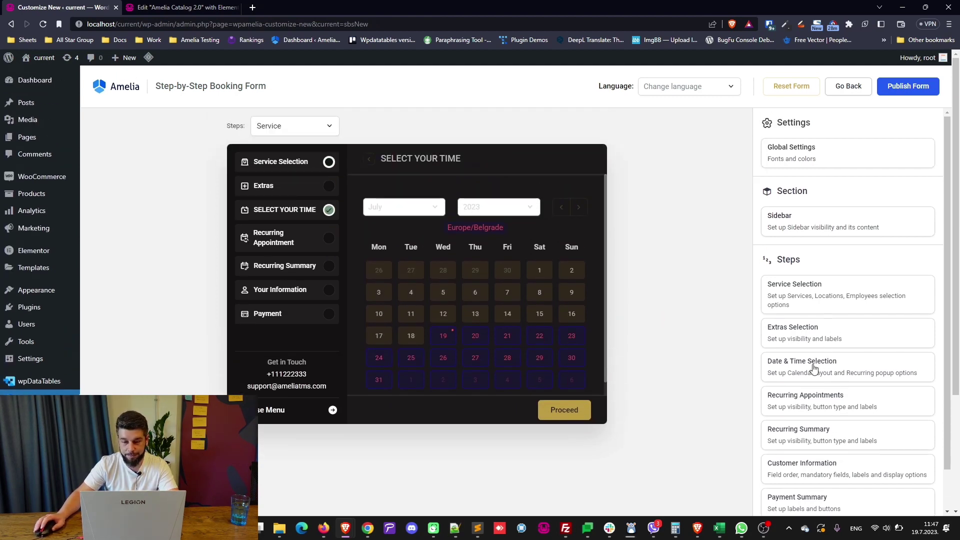
click(816, 405)
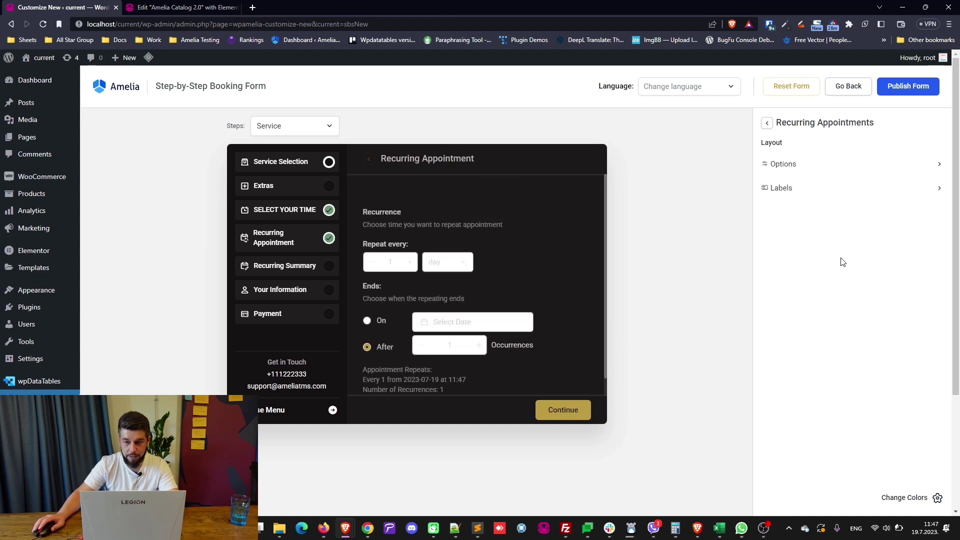
click(766, 123)
scroll(828, 386, down, 1)
click(829, 359)
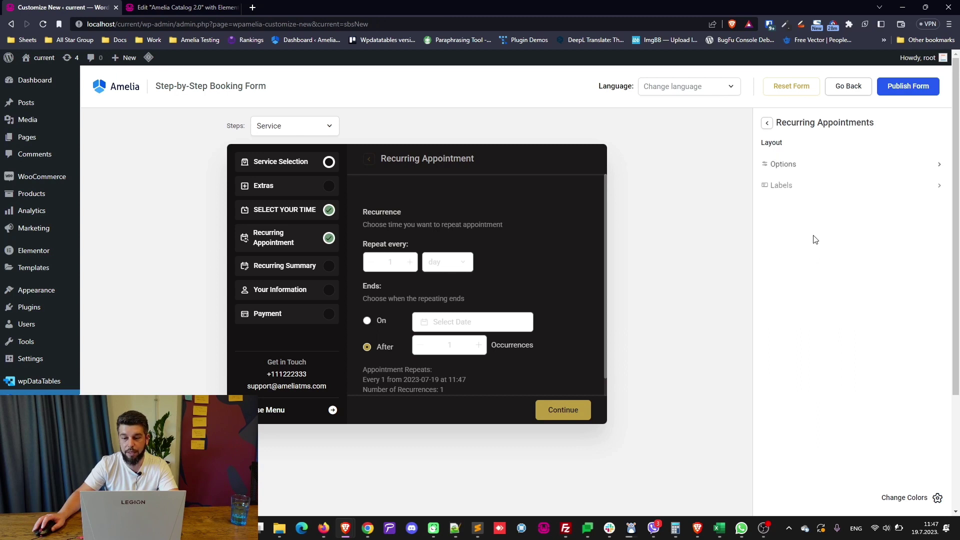
click(799, 164)
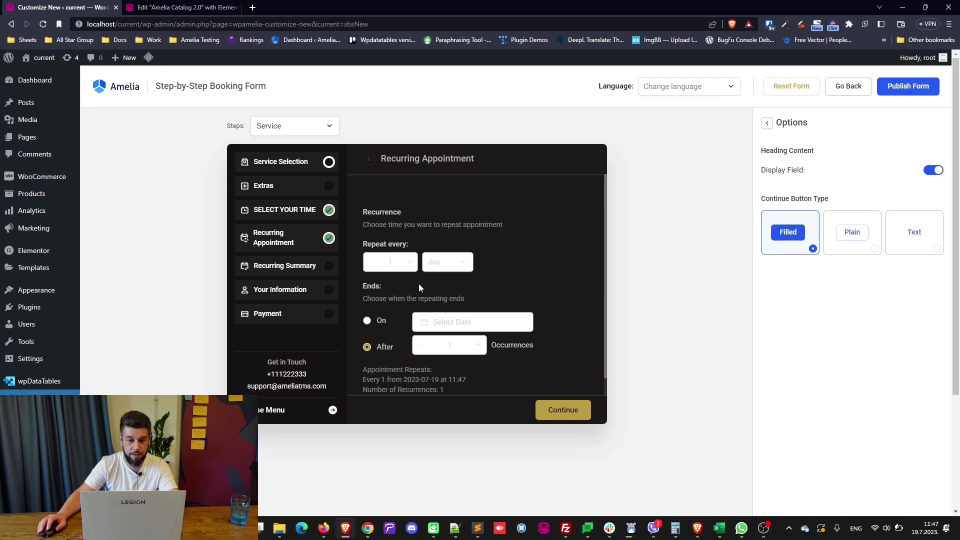
Try the Plain and Text types for the Continue button and restore the Filled type
click(853, 234)
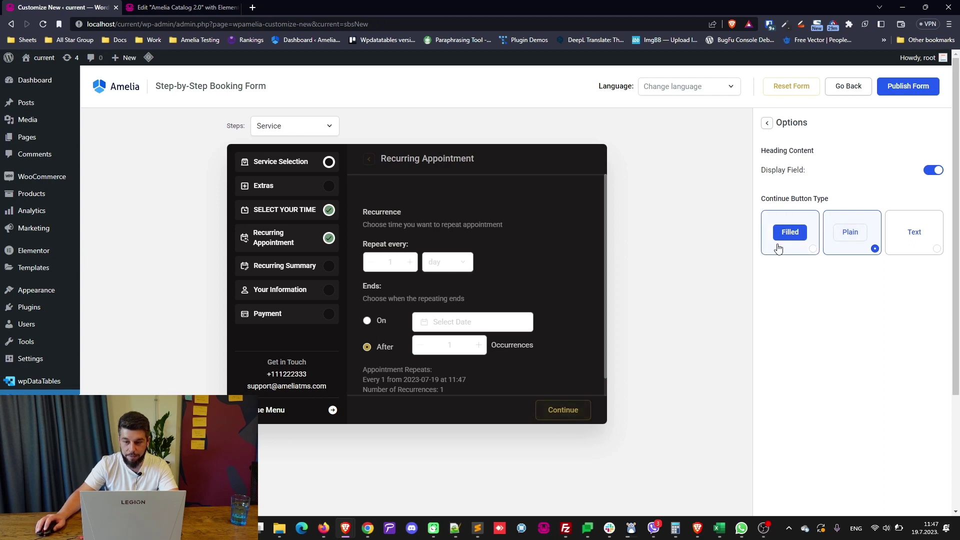
click(928, 223)
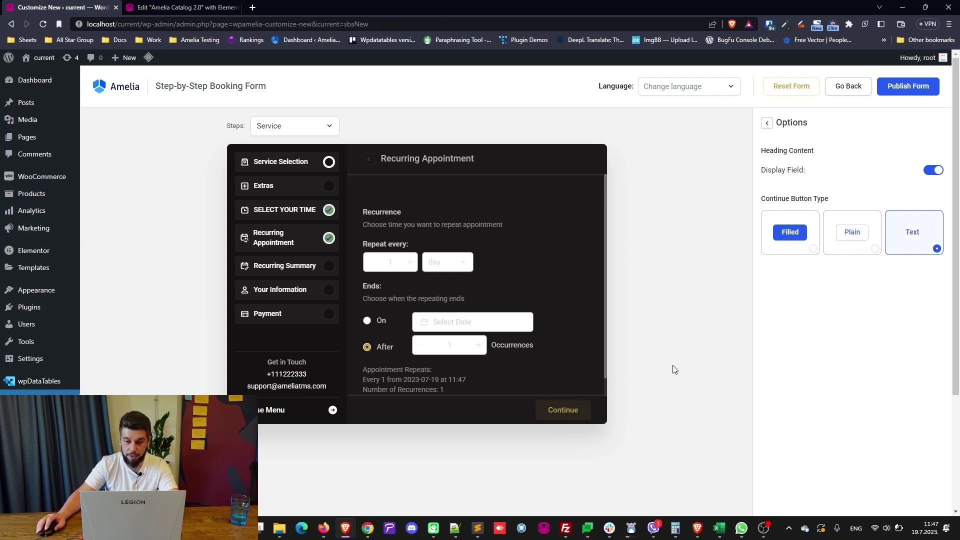
click(816, 233)
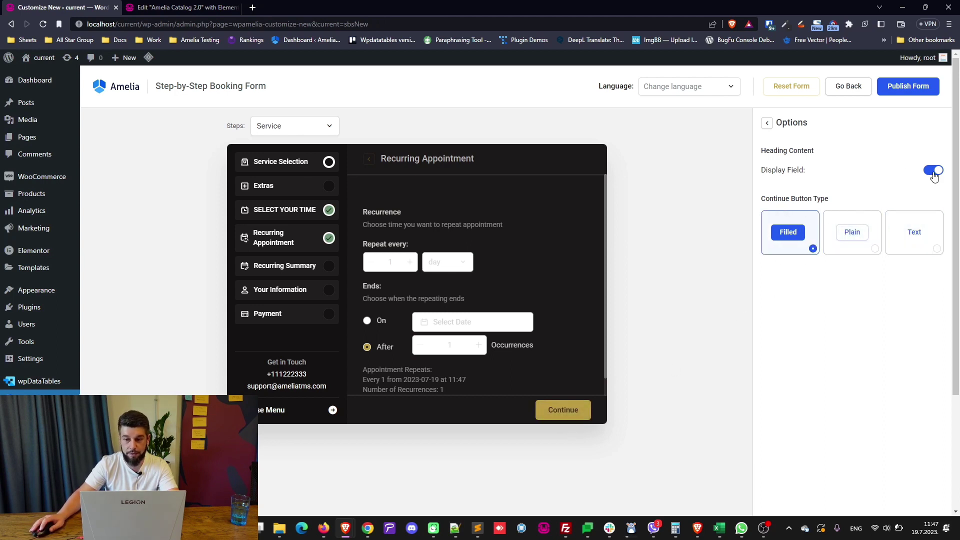
Try hiding the Recurring Appointments heading content and turn its display back on
click(933, 172)
click(940, 171)
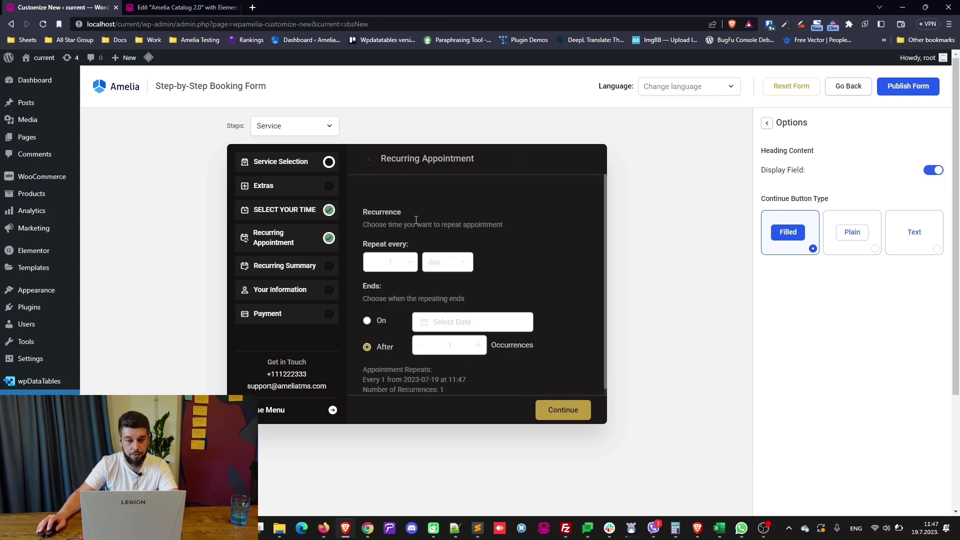
click(933, 170)
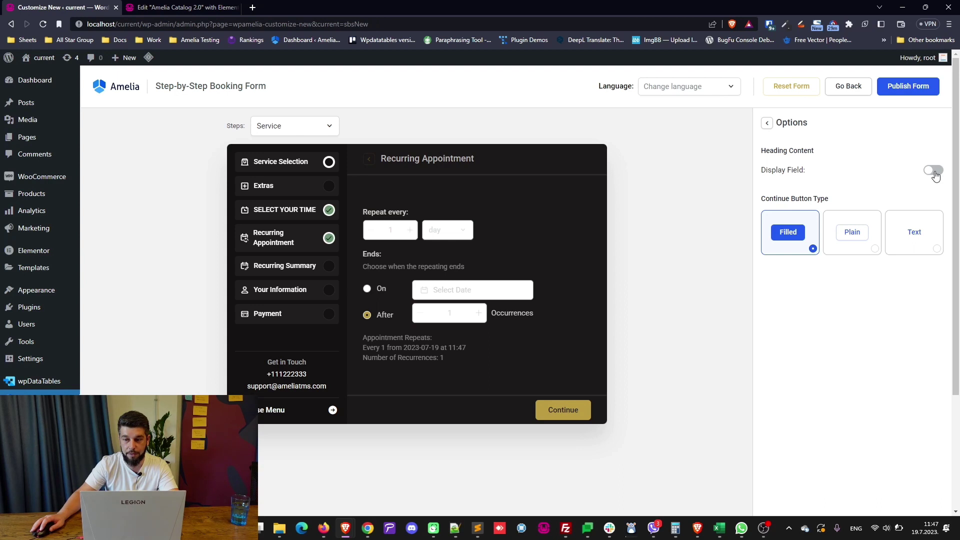
click(933, 170)
Look over the footer button and page content labels of the Recurring Appointments step and return to the main customization settings
click(766, 123)
click(788, 189)
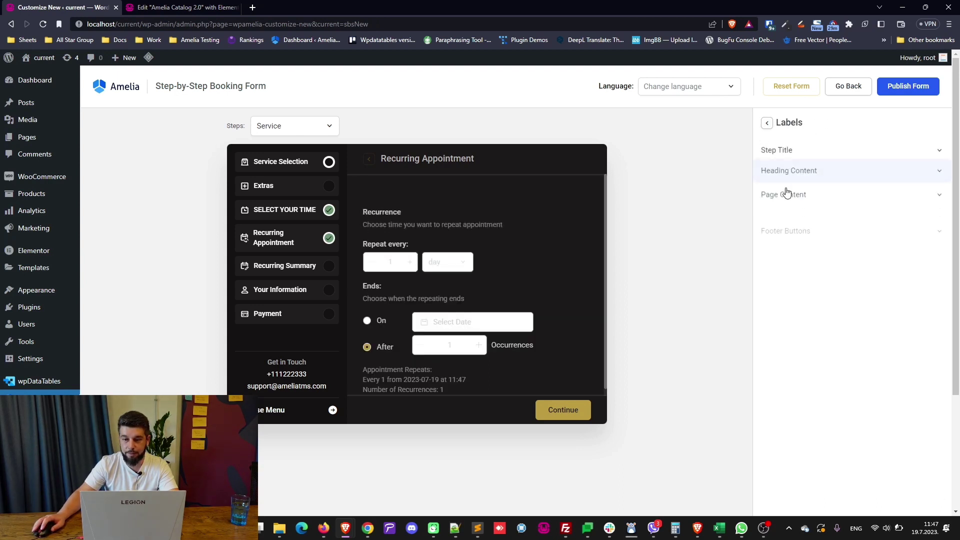
click(817, 222)
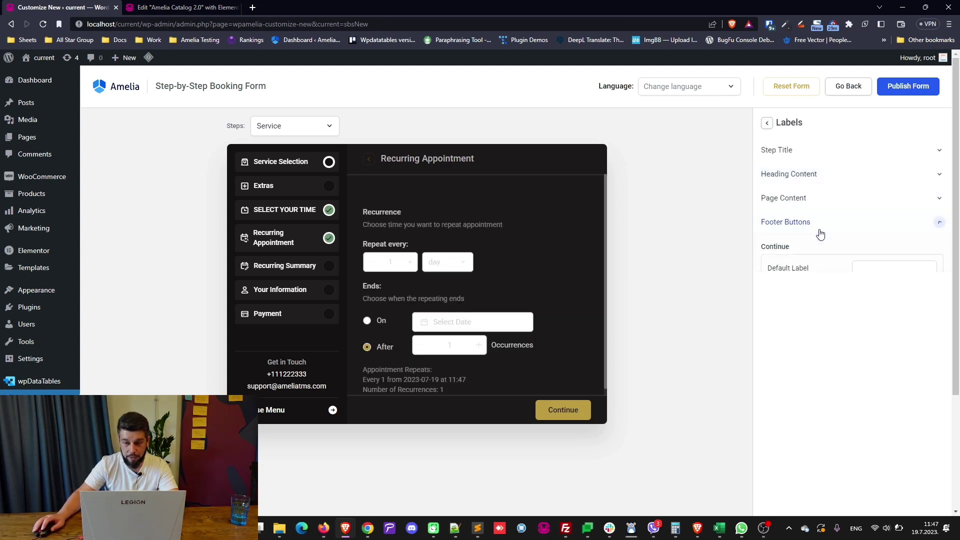
click(804, 197)
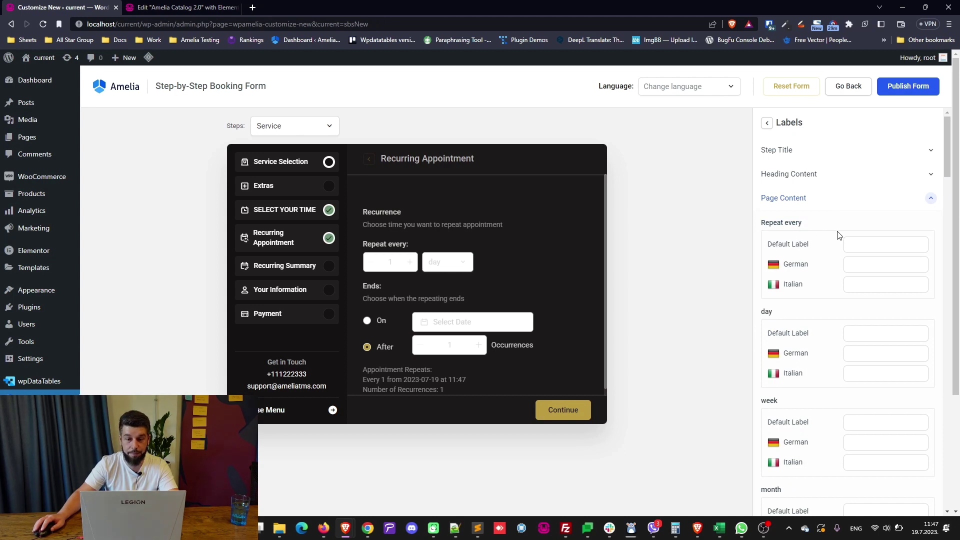
scroll(771, 325, down, 5)
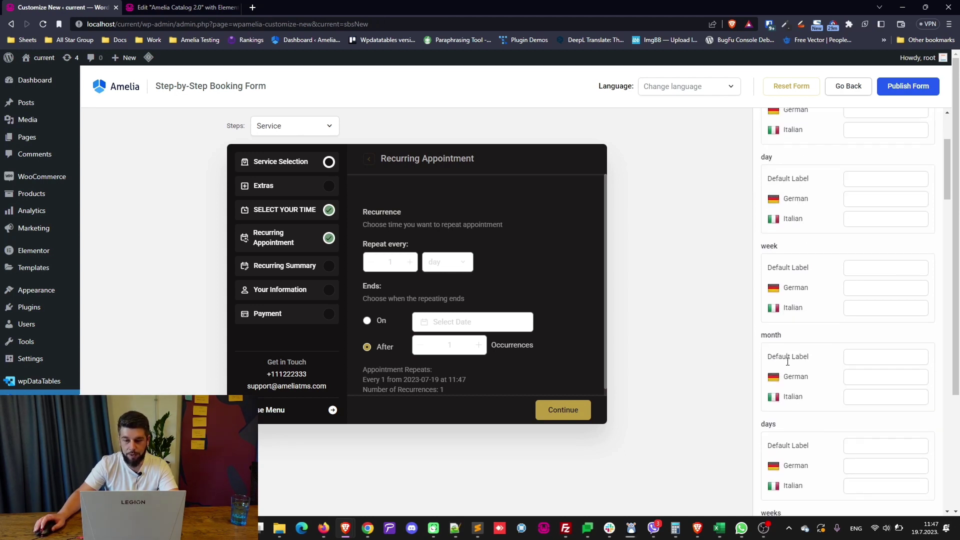
scroll(795, 372, up, 5)
click(767, 123)
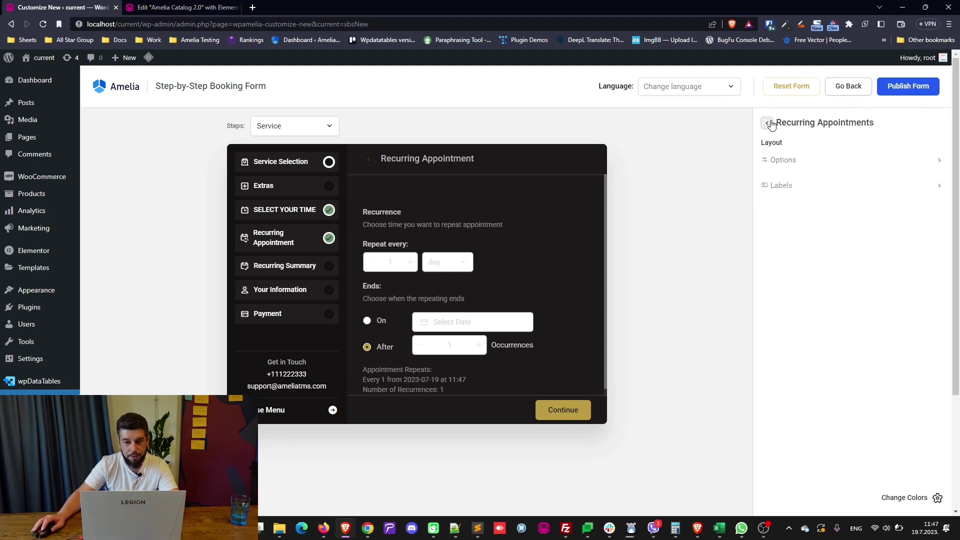
click(770, 124)
Set the Payment Method default label in the Payment Summary step to "Choose your payment method" and return to the main customization settings
scroll(800, 314, down, 1)
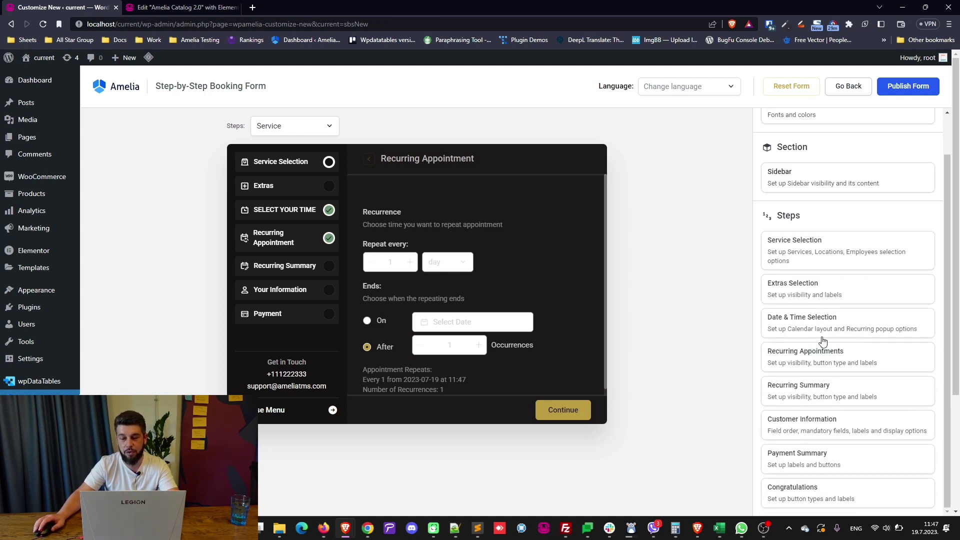
click(809, 457)
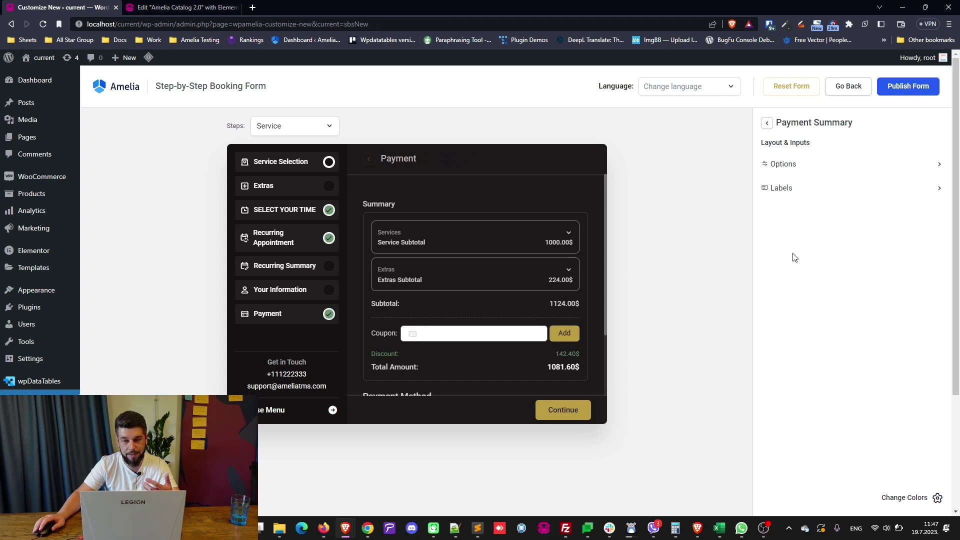
click(793, 188)
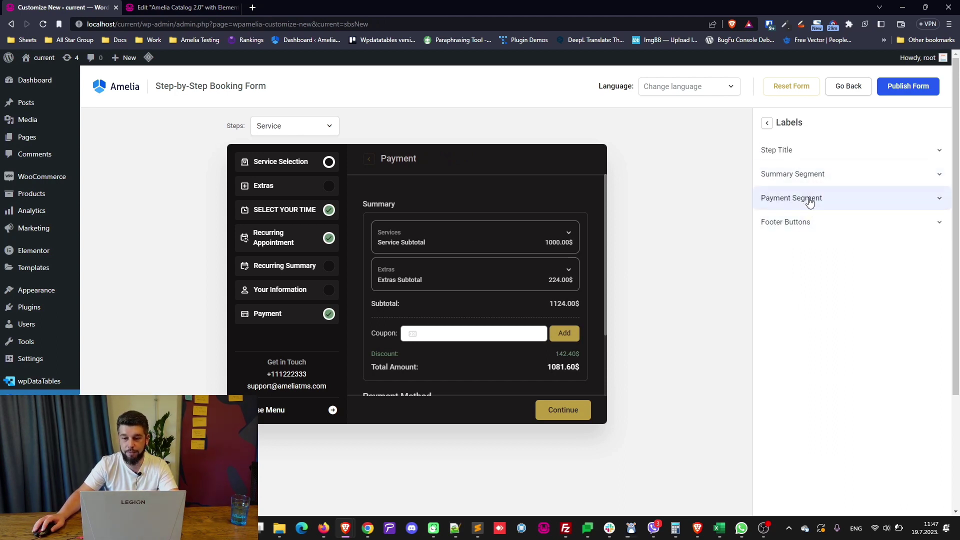
click(810, 200)
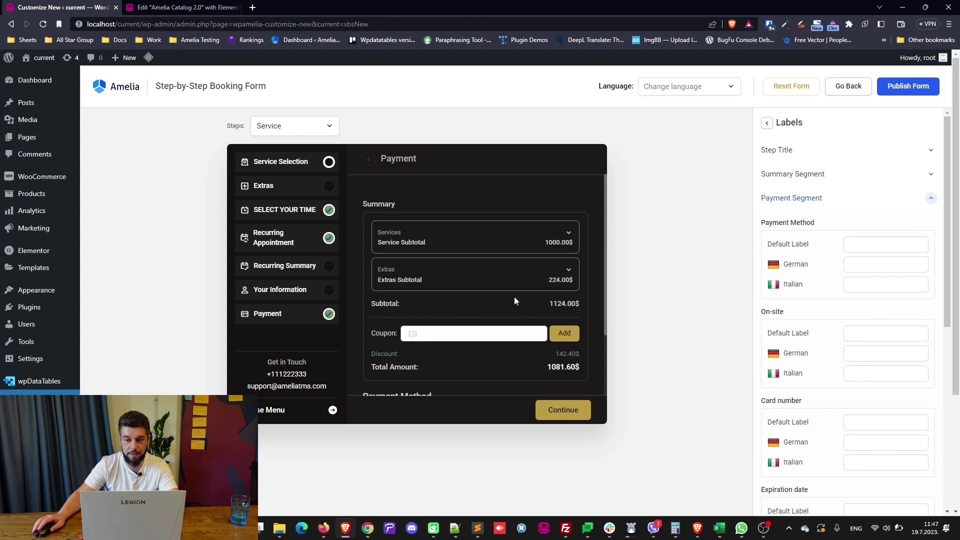
scroll(490, 305, down, 2)
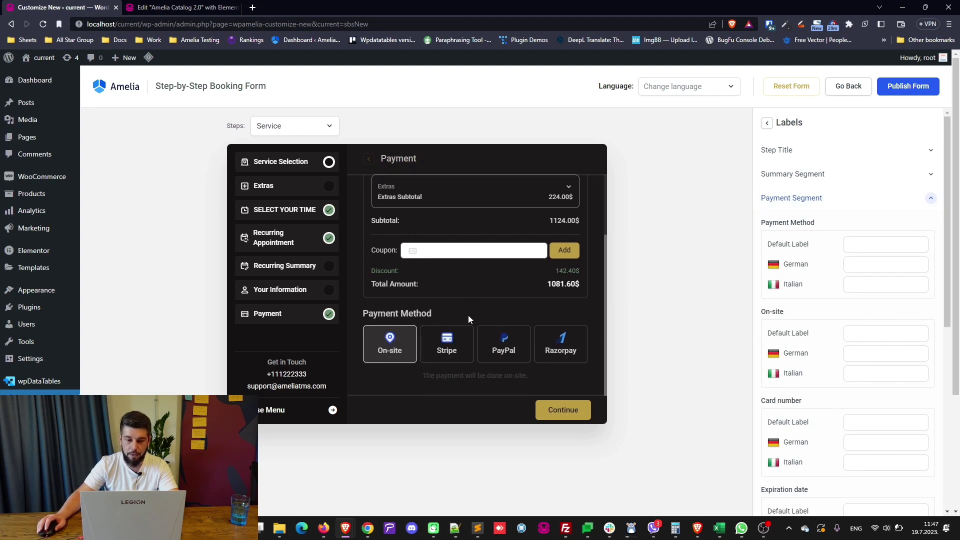
triple_click(779, 225)
click(850, 245)
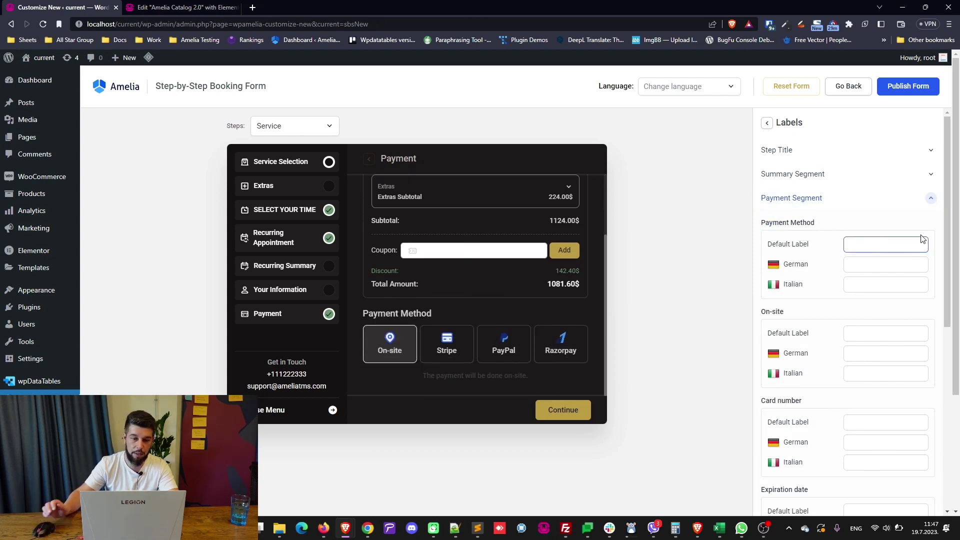
text(Choose )
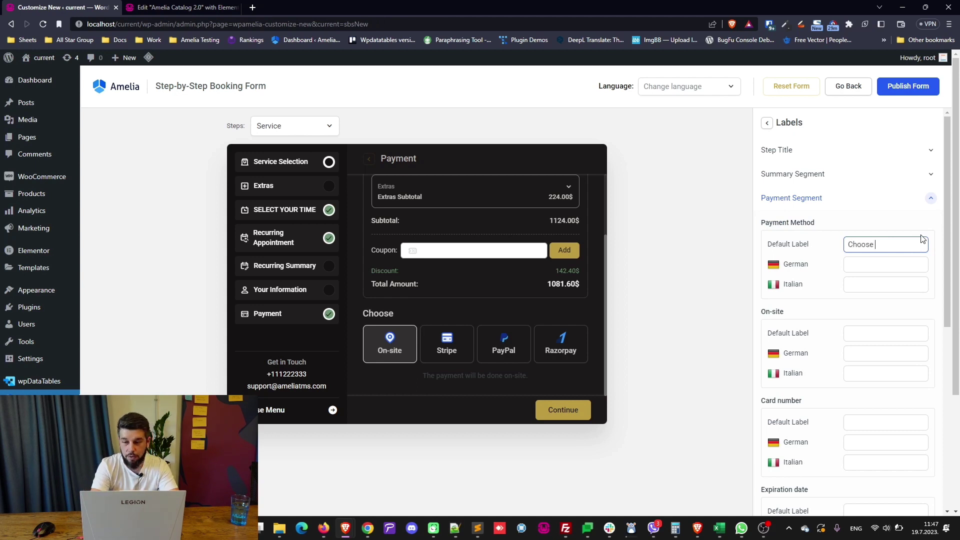
text(your payment method)
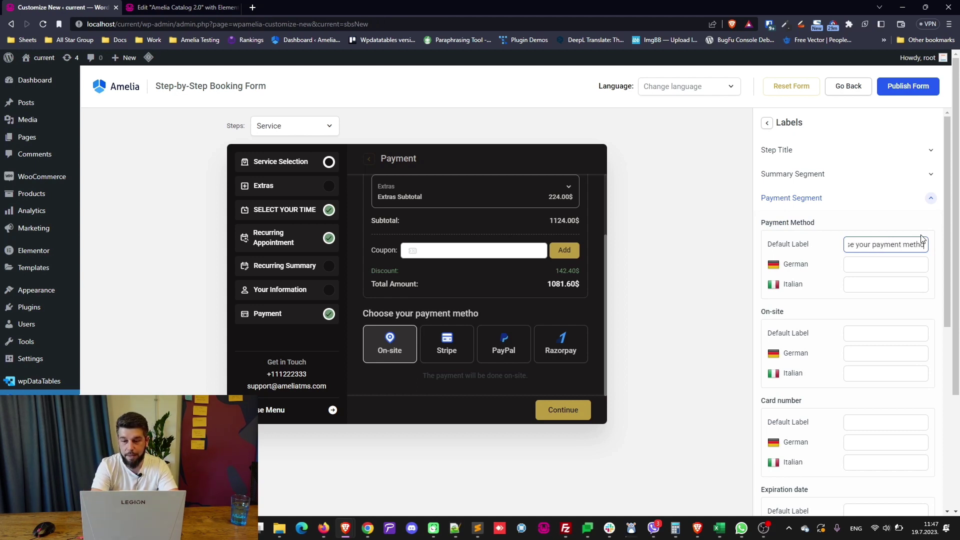
click(767, 123)
click(767, 126)
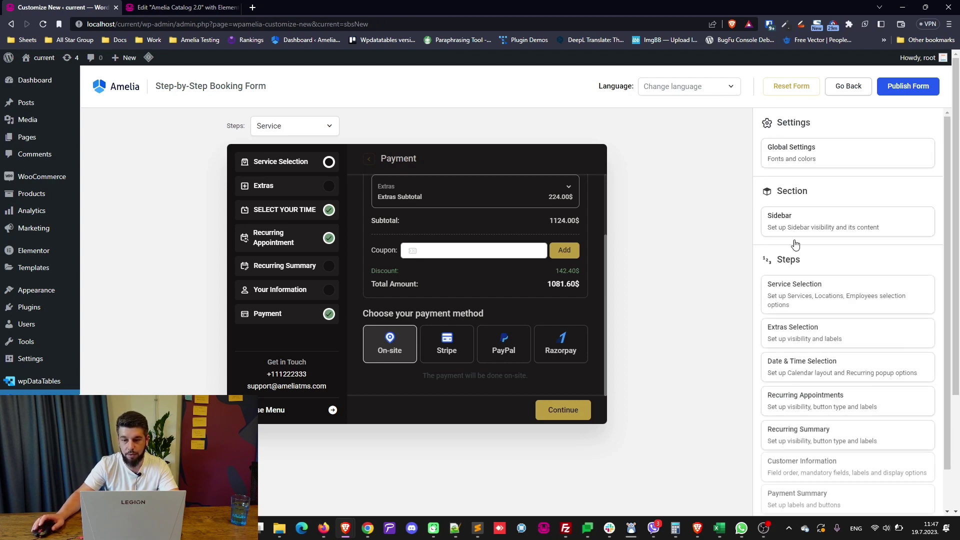
Open the Sidebar options, try hiding the whole sidebar and turn its visibility back on
scroll(820, 257, down, 1)
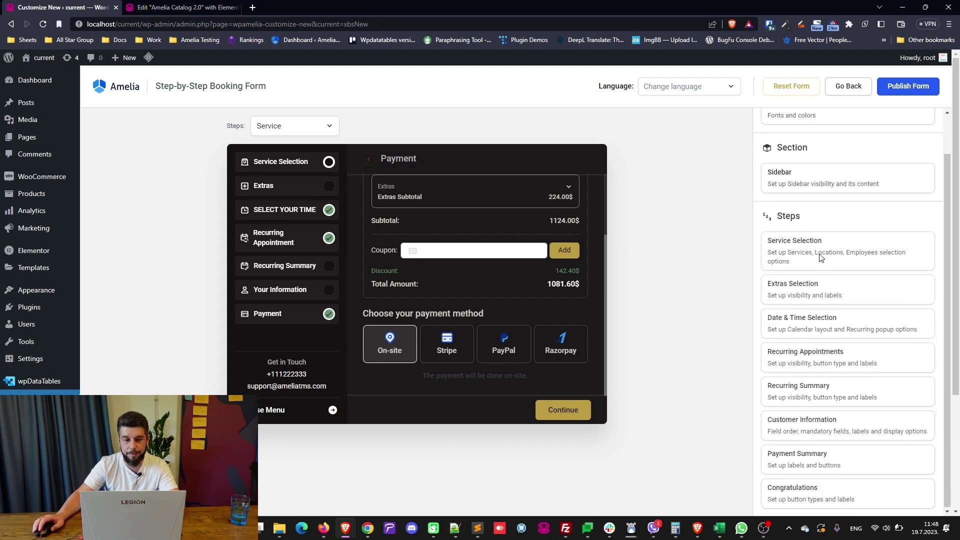
click(807, 186)
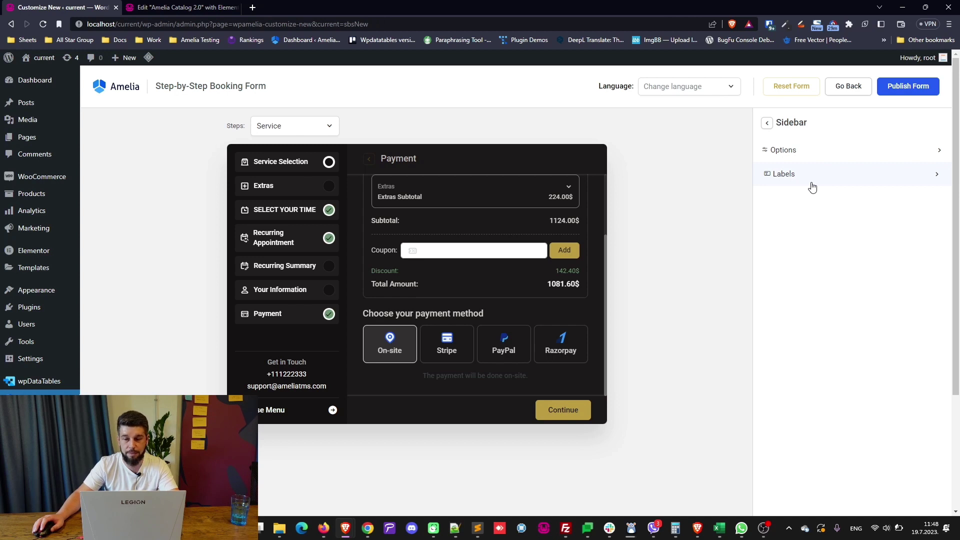
click(817, 159)
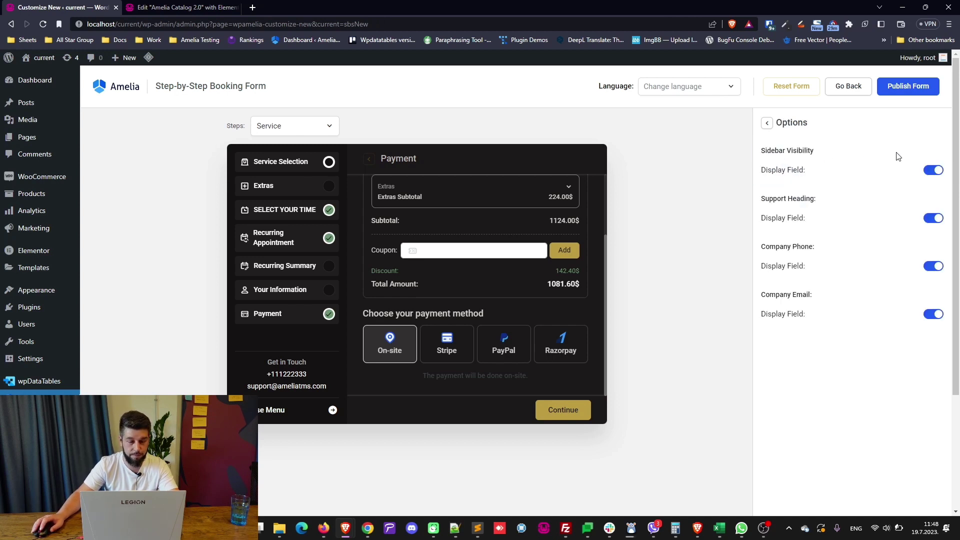
click(935, 170)
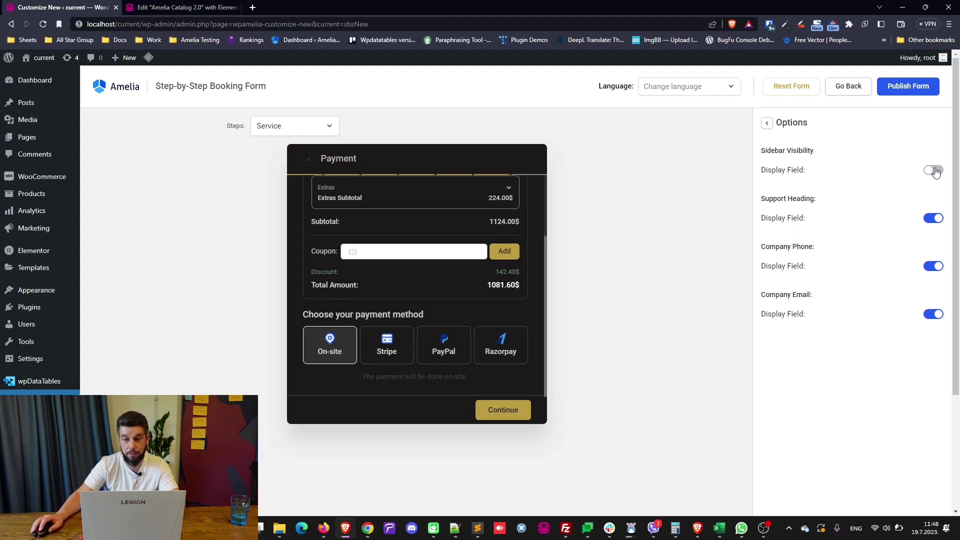
click(935, 171)
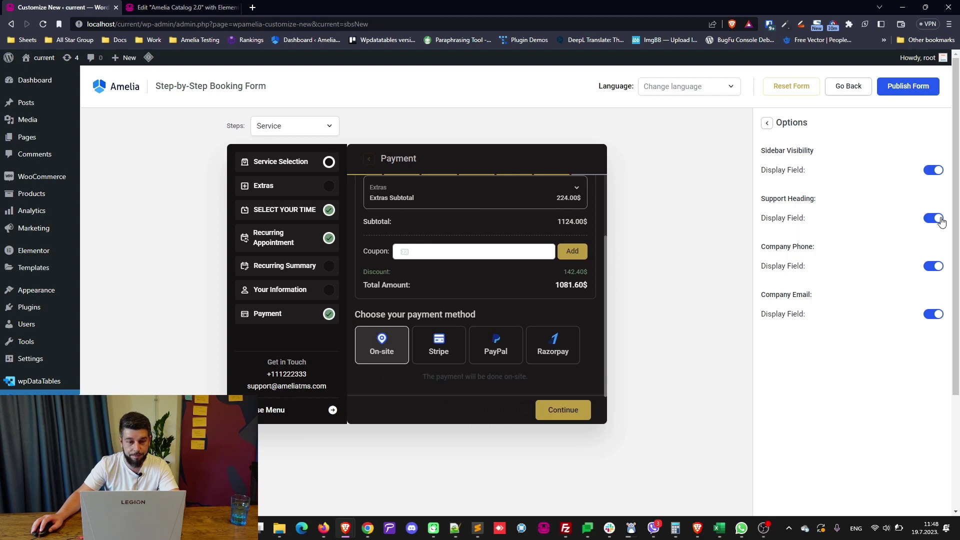
Try hiding the sidebar's support heading, company phone and company email, and turn each display back on
click(939, 219)
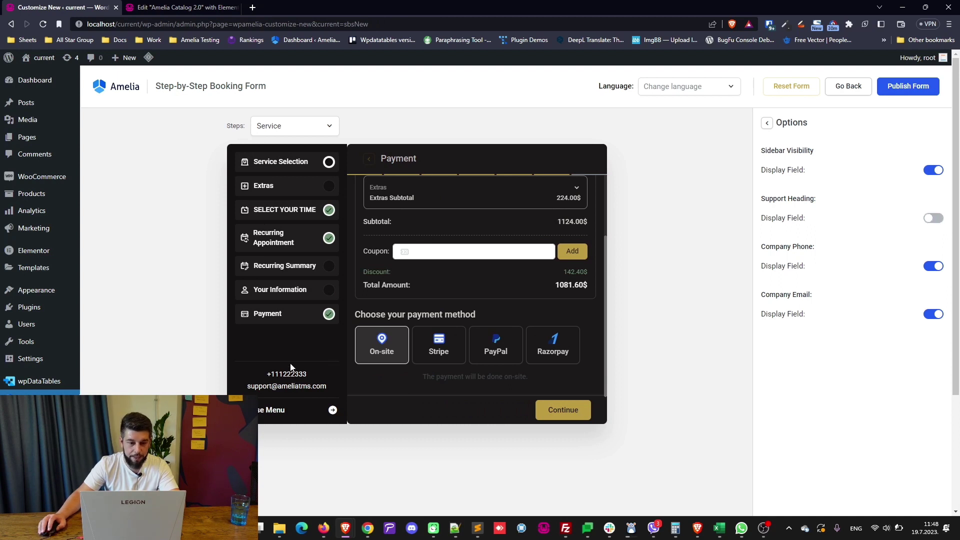
click(940, 220)
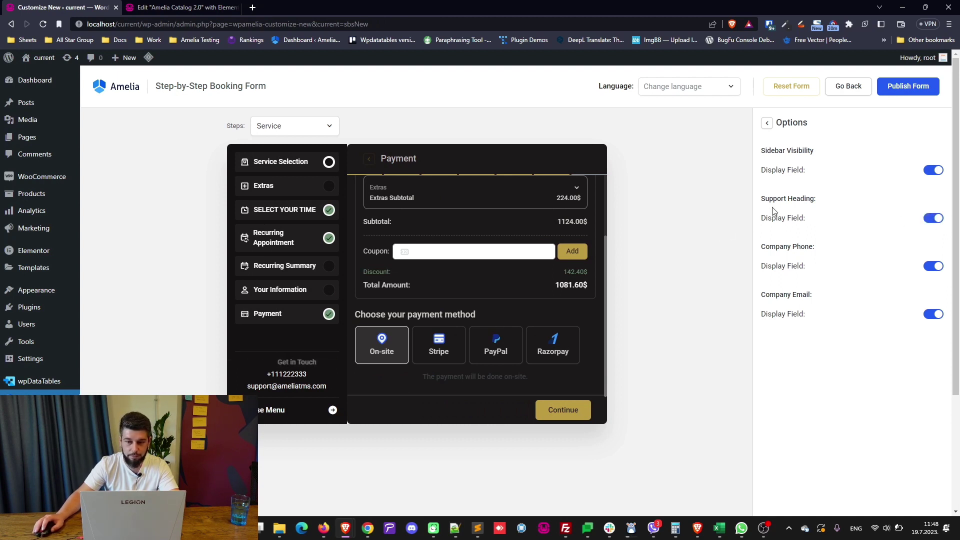
click(937, 268)
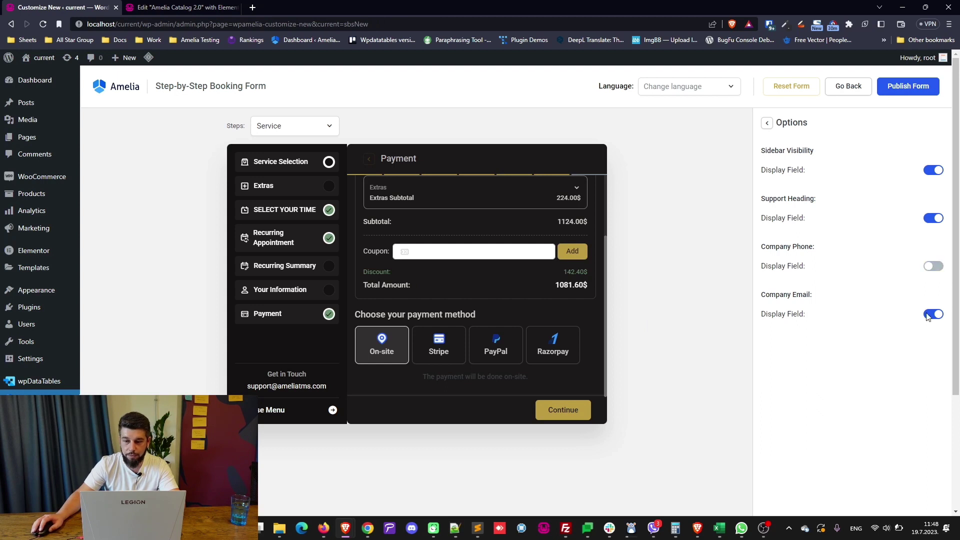
click(933, 318)
click(933, 267)
click(933, 315)
Open Amelia's settings in a new browser tab and look at where the company details are set
double_click(781, 296)
drag(781, 296, 807, 295)
drag(772, 246, 801, 245)
scroll(91, 280, down, 3)
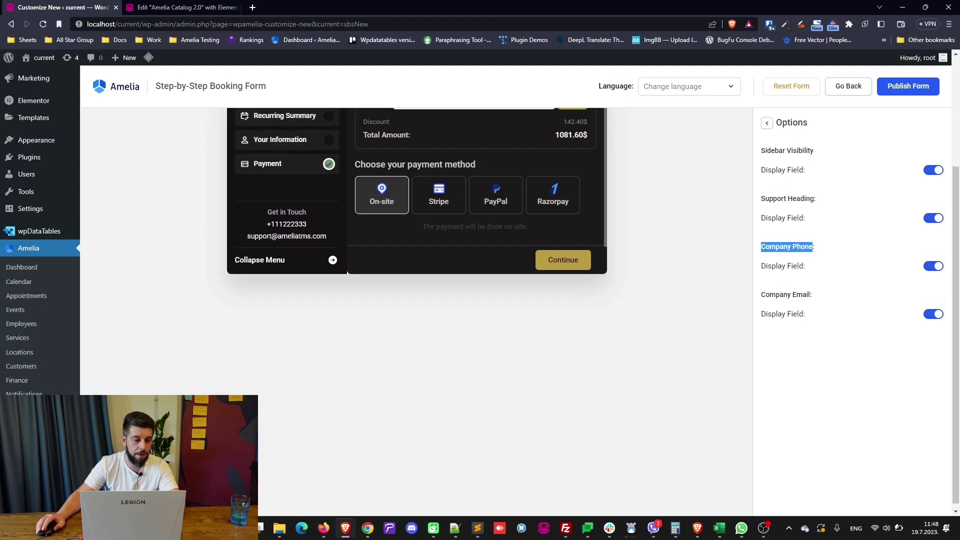
scroll(193, 275, up, 3)
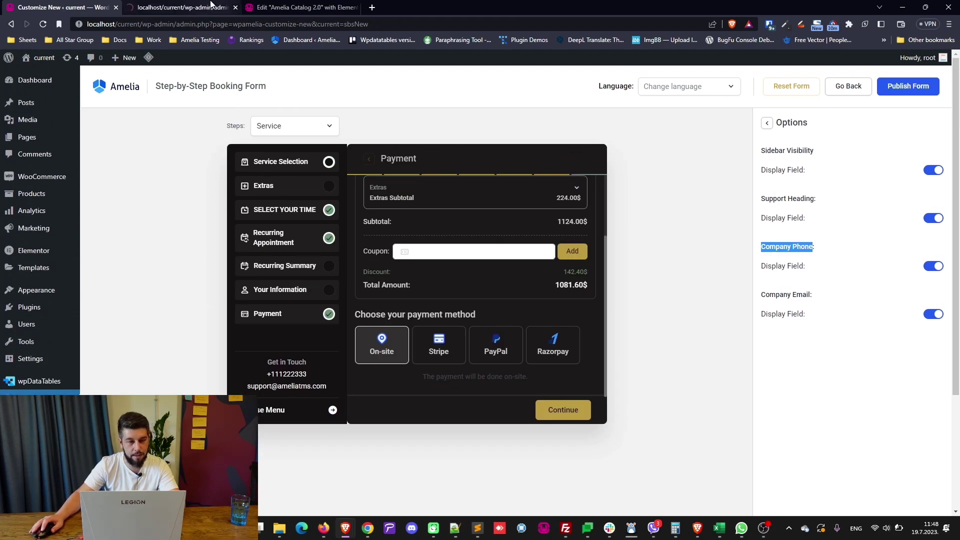
click(211, 4)
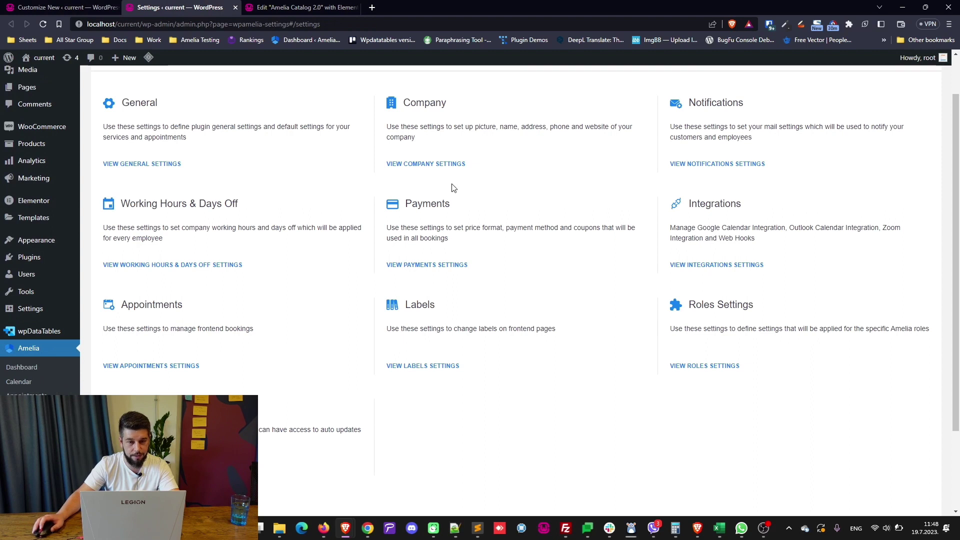
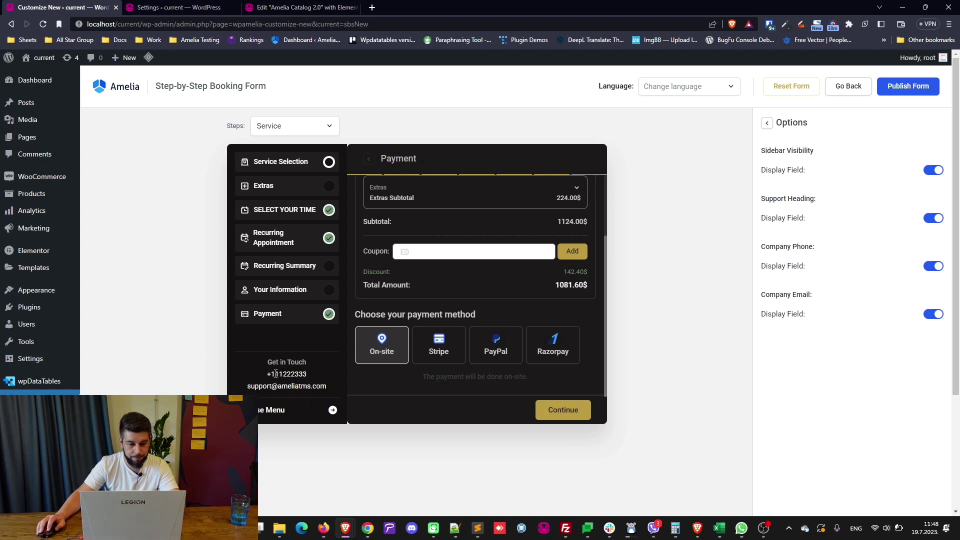
Examine the company phone in the sidebar preview and the Payment step, and return to the main customization settings
drag(269, 374, 308, 381)
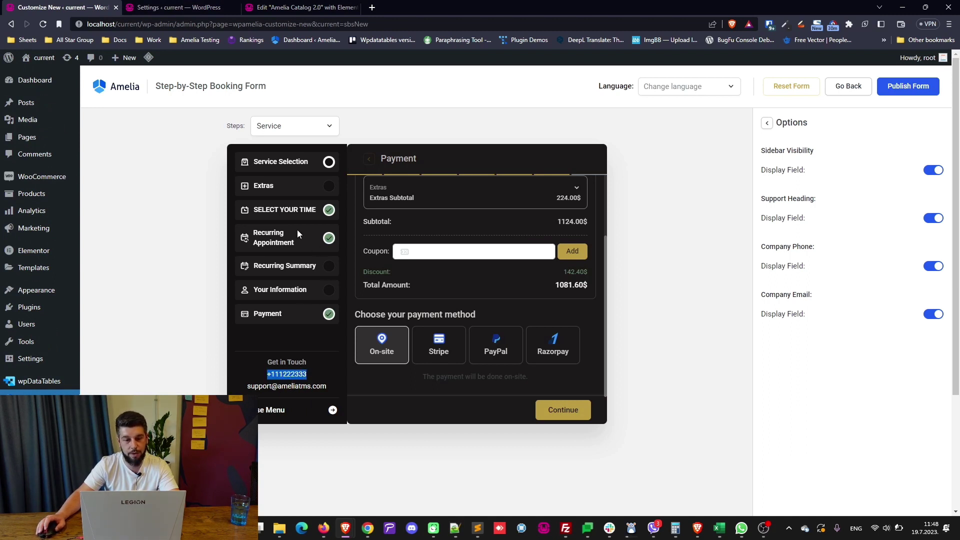
scroll(421, 301, down, 2)
scroll(445, 289, up, 4)
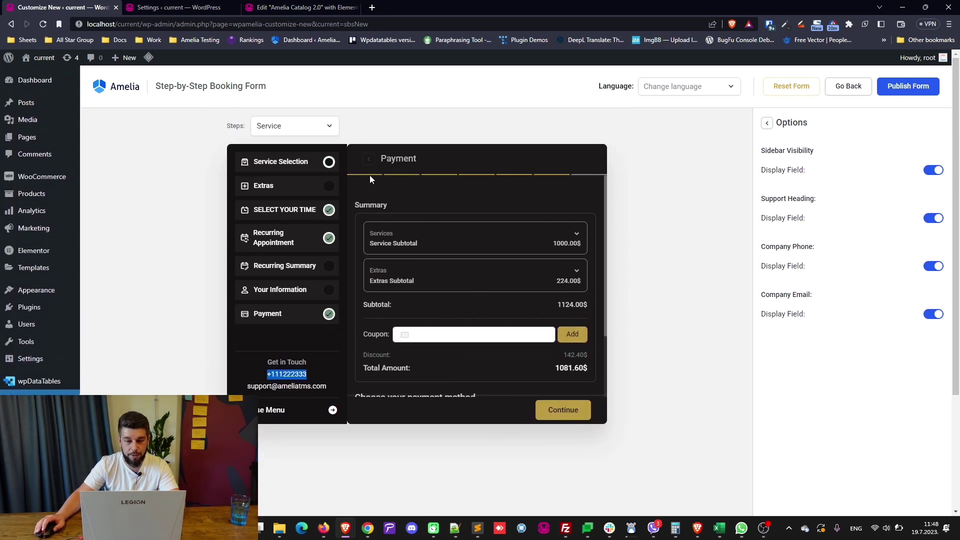
click(768, 123)
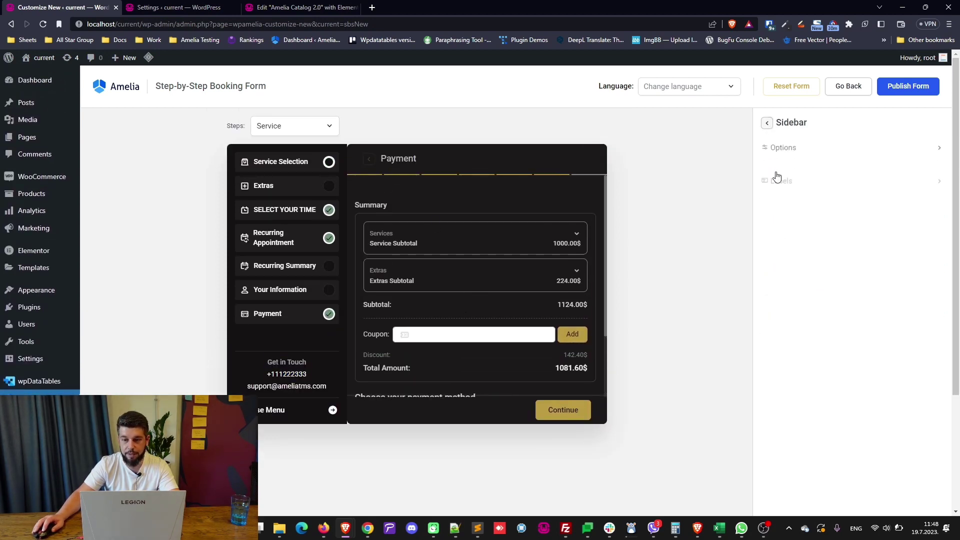
click(767, 123)
Open the Service Selection step and preview the categories and services offered in the form's Service list
click(805, 298)
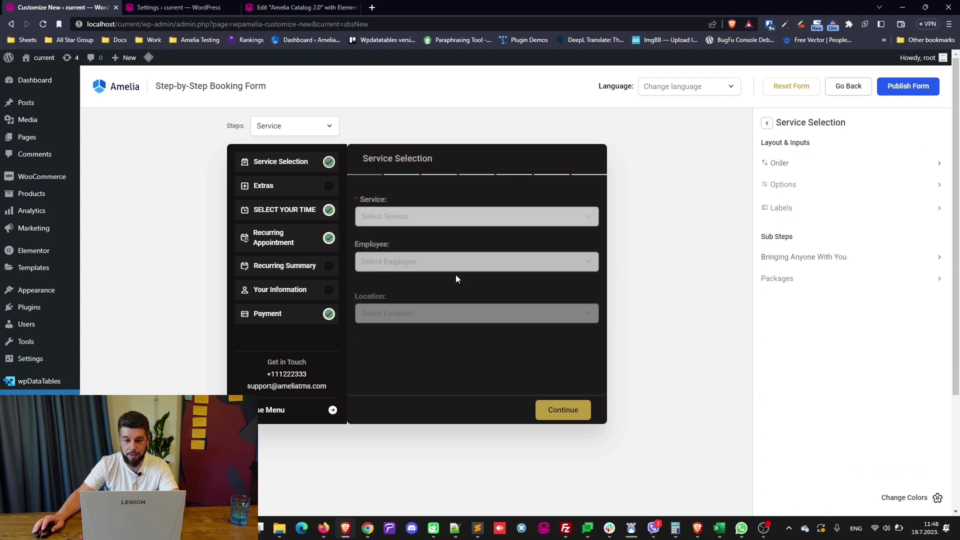
click(448, 223)
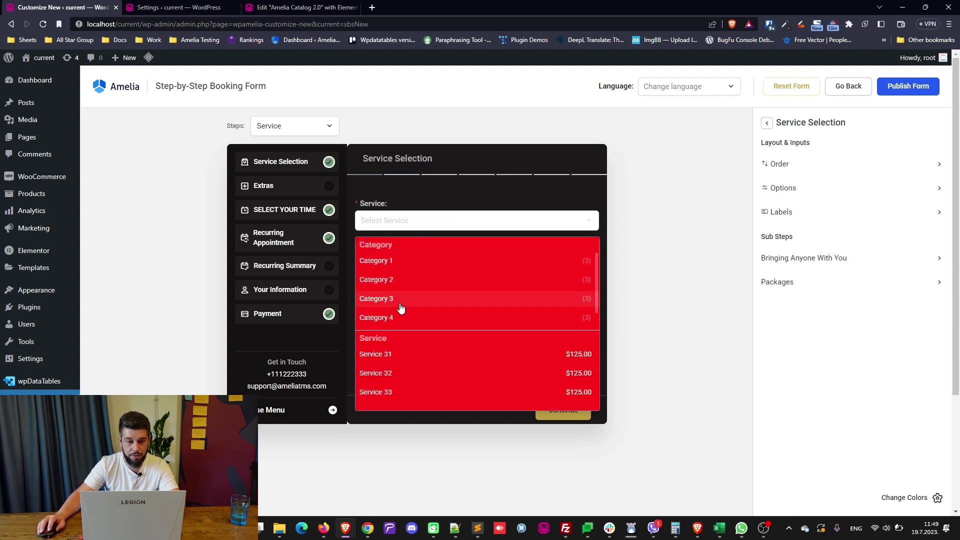
mouse_move(401, 319)
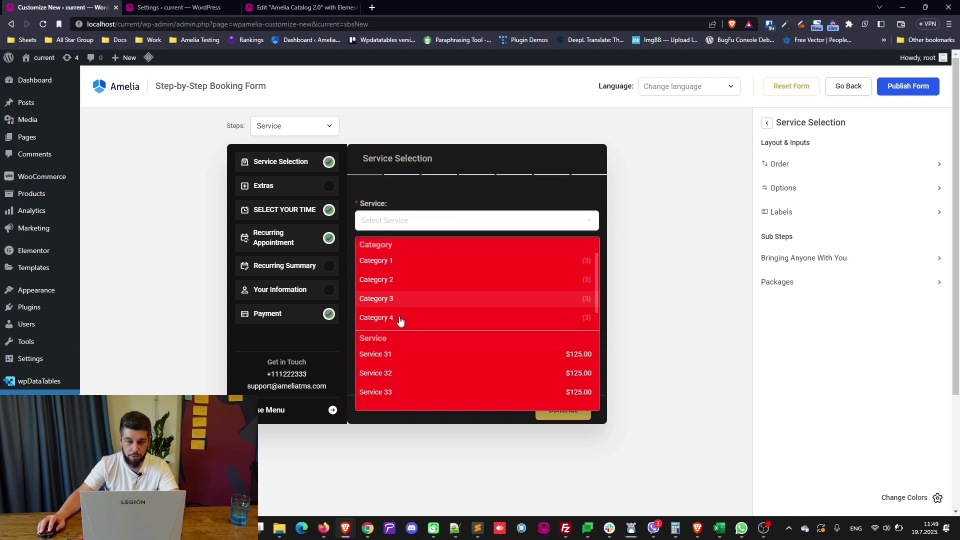
click(490, 155)
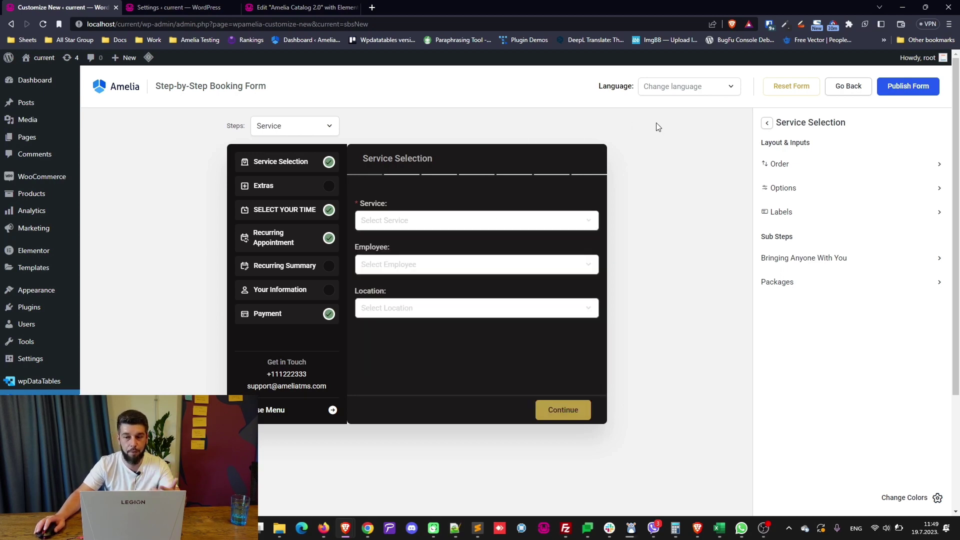
Switch the form customization language to German and look at the Manage languages setting in Amelia's general settings
click(685, 87)
click(679, 117)
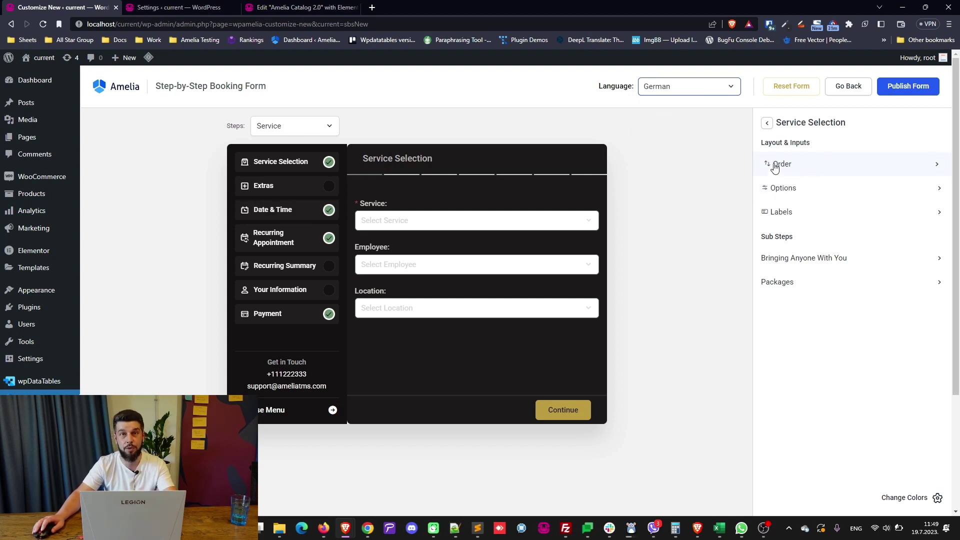
click(179, 7)
click(208, 105)
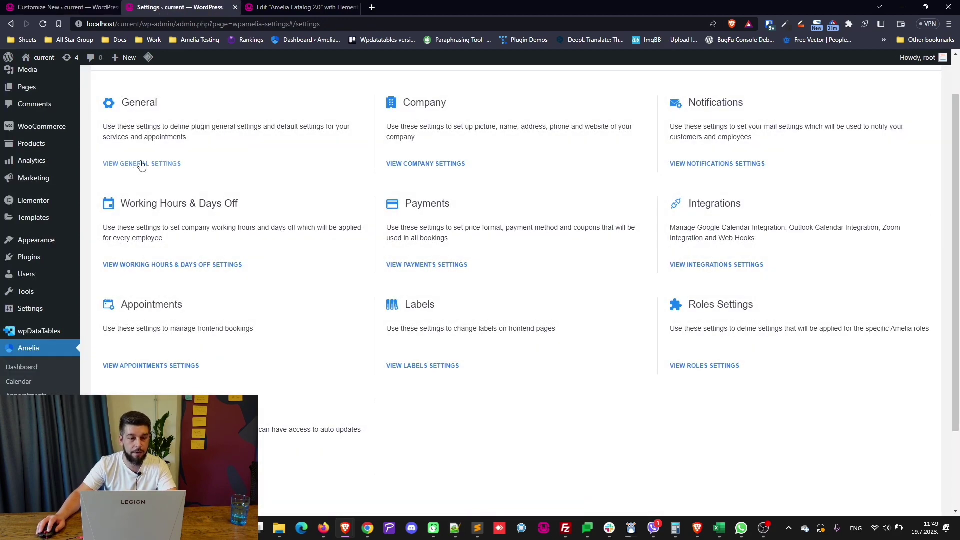
click(141, 163)
scroll(815, 373, down, 4)
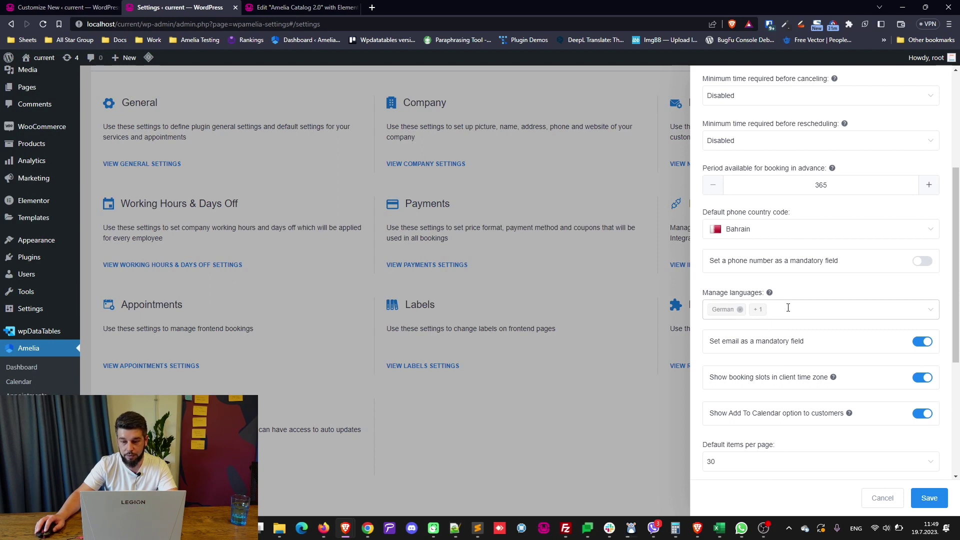
key(ctrl+Page_Up)
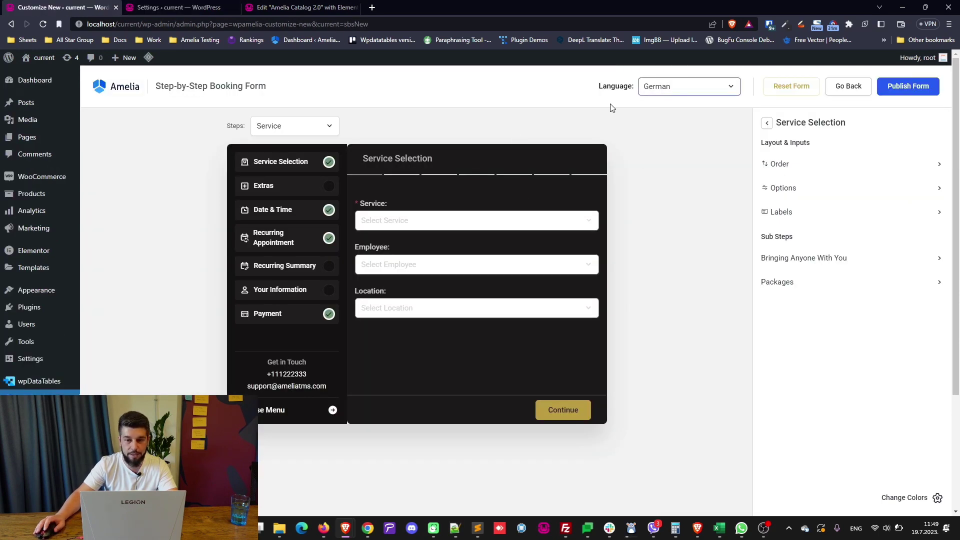
Switch the form preview to the Package booking flow and look at the Package Selection step's settings
click(320, 125)
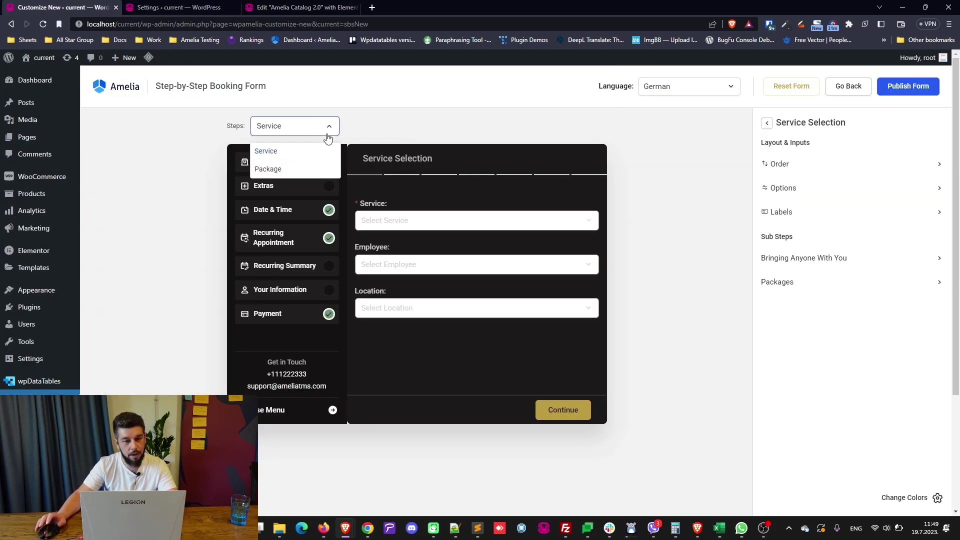
click(295, 171)
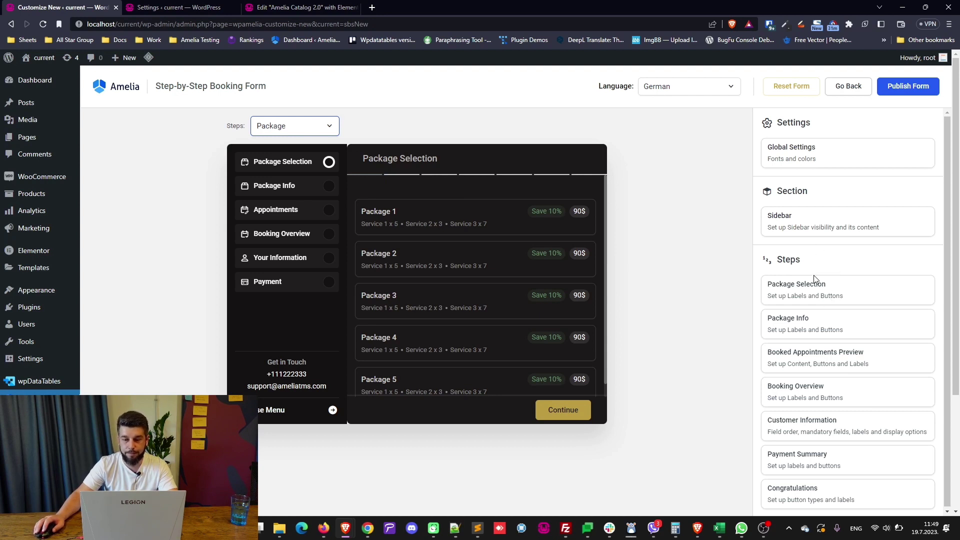
click(821, 293)
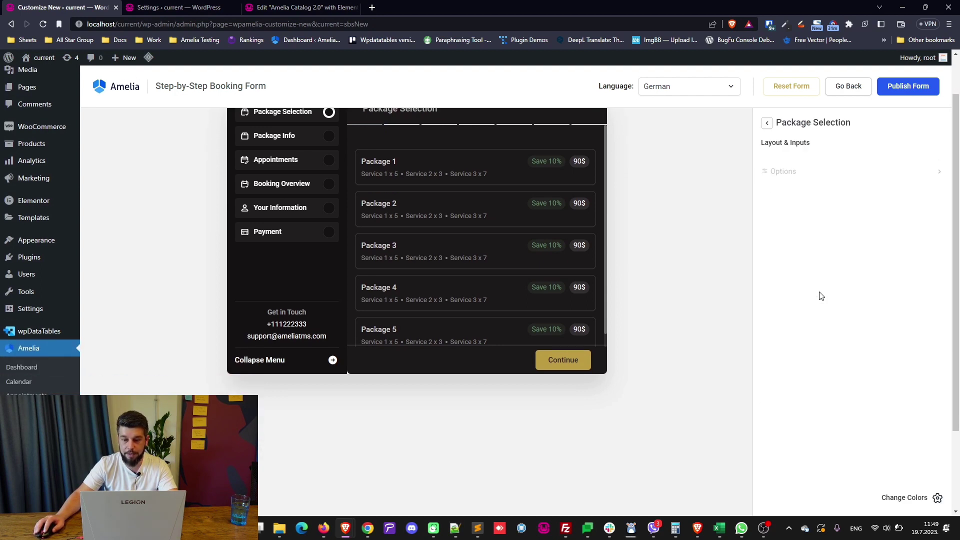
click(767, 123)
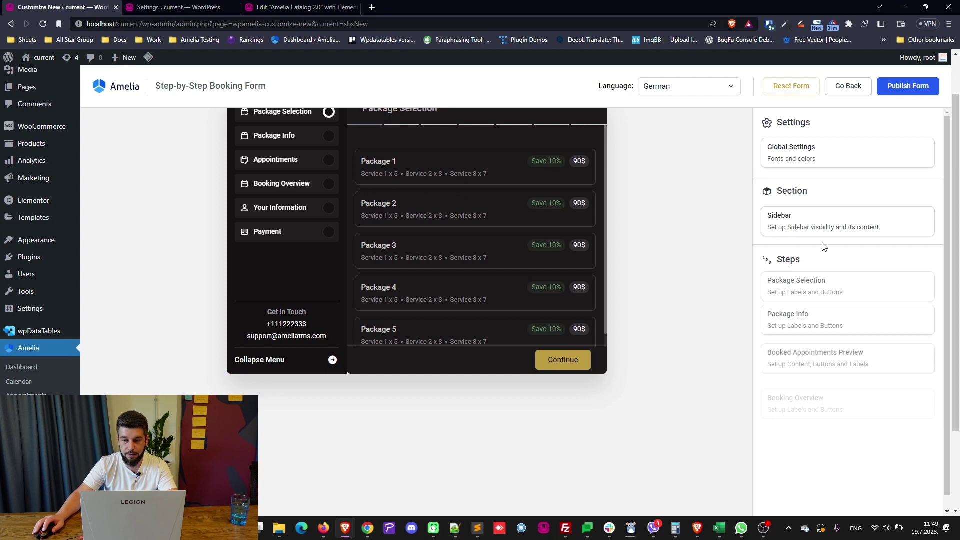
Try the Plain and Text continue button types in the Package Info step's options, and set the type back to Filled
click(818, 325)
click(792, 165)
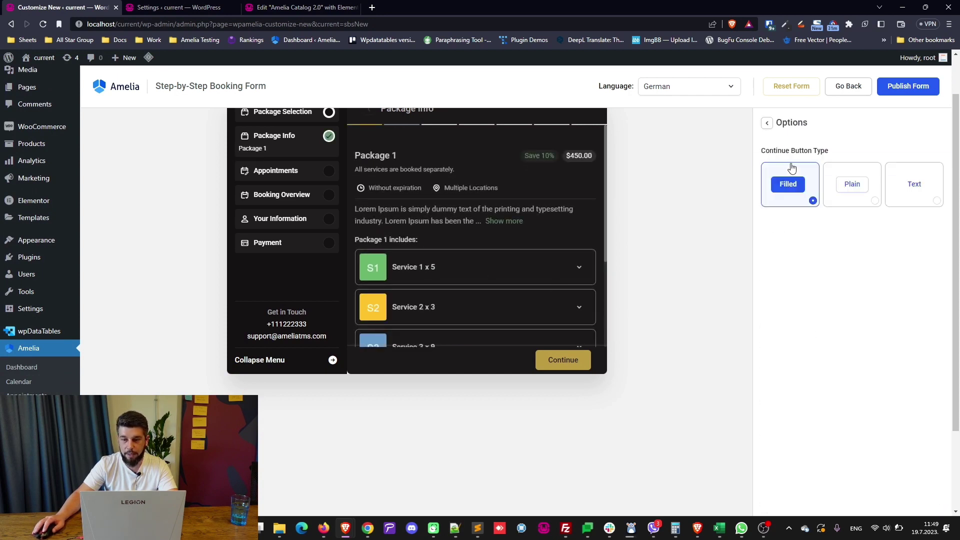
click(852, 184)
click(914, 184)
click(788, 184)
click(766, 123)
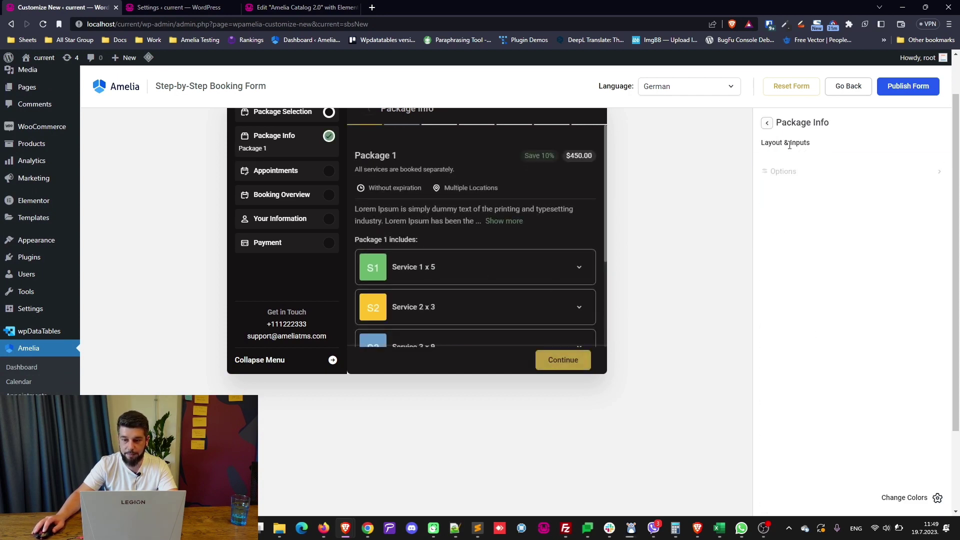
Look at the Package Info step's labels and preview, and leave the Step-by-Step Booking Form customization
click(784, 188)
click(767, 123)
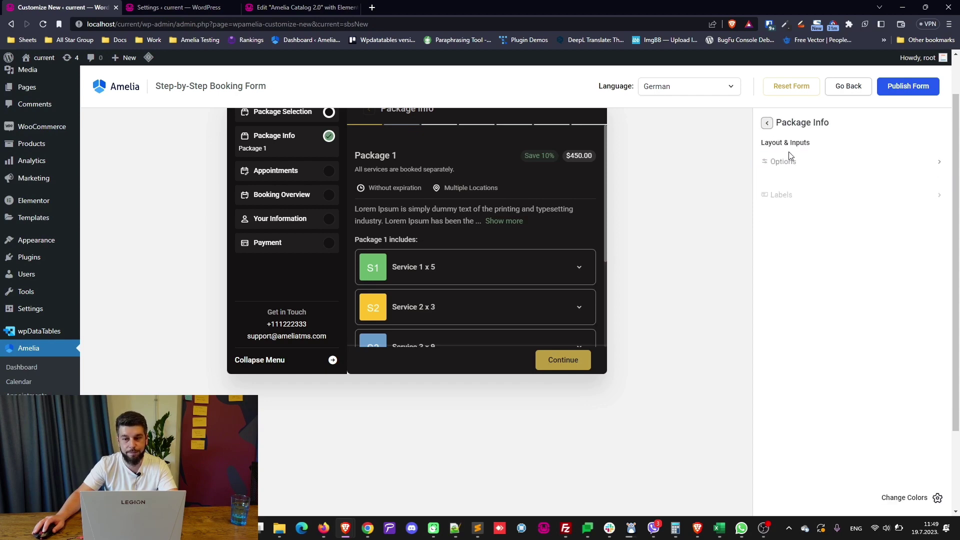
scroll(791, 251, up, 1)
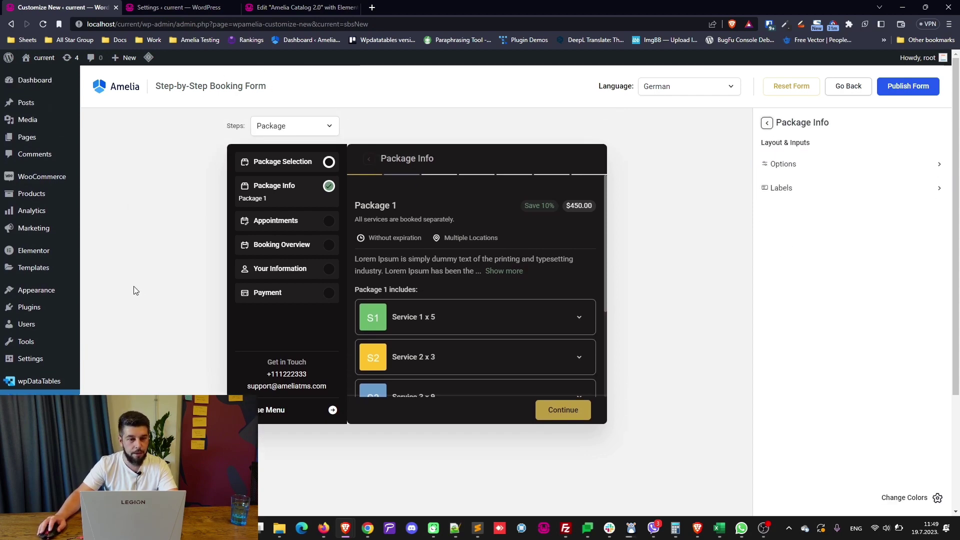
scroll(611, 185, down, 3)
scroll(611, 185, up, 3)
click(843, 88)
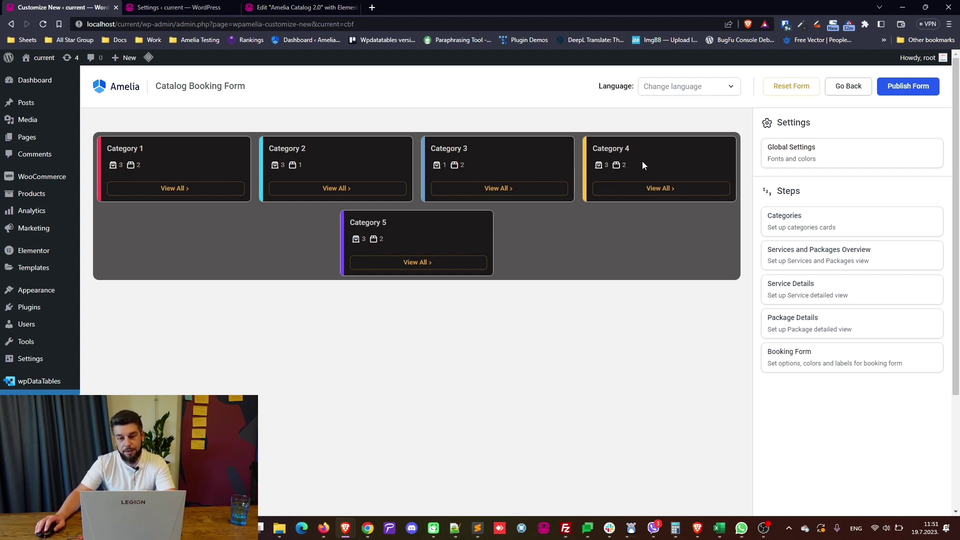
Open the Catalog Booking Form's global font settings and try the Merriweather, Mulish and Oswald fonts
click(793, 160)
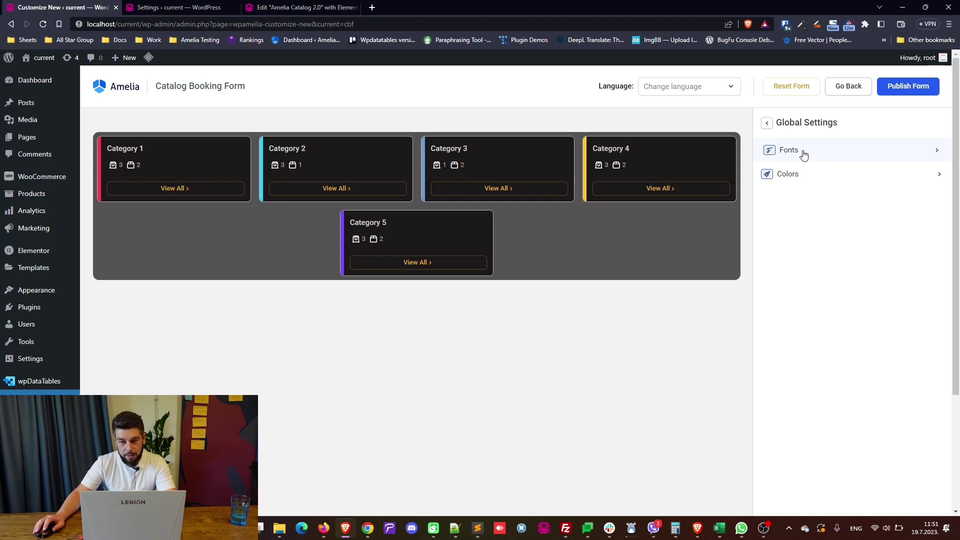
click(802, 152)
click(810, 158)
click(801, 223)
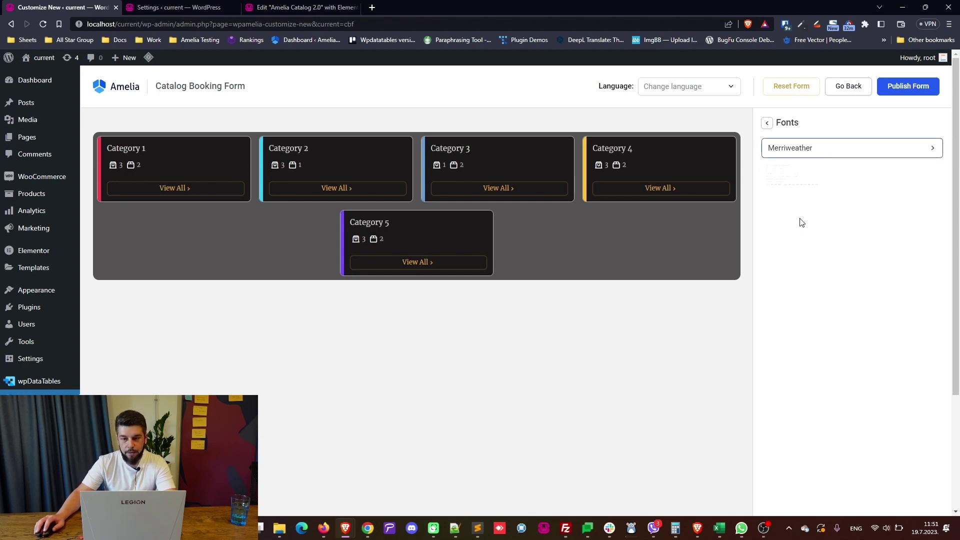
click(810, 154)
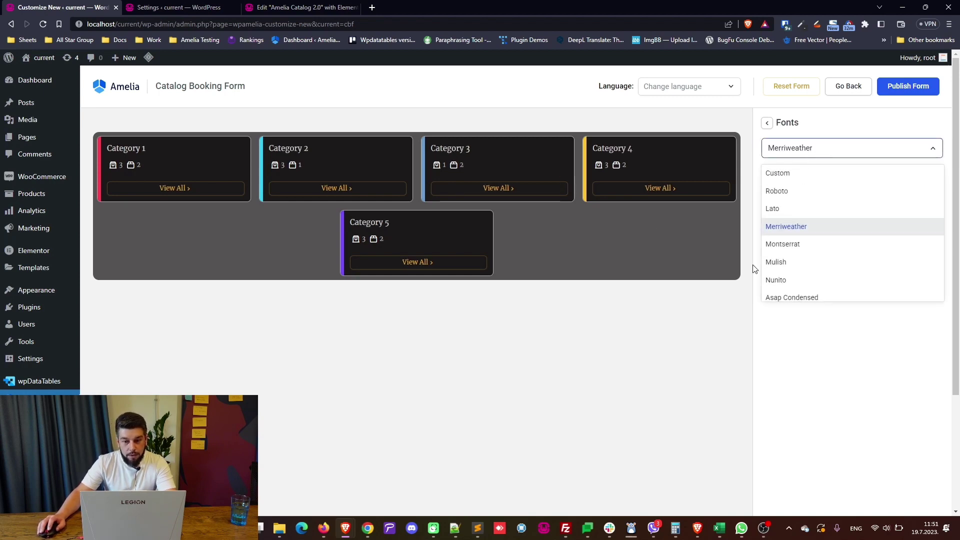
click(774, 262)
click(810, 155)
scroll(817, 237, down, 2)
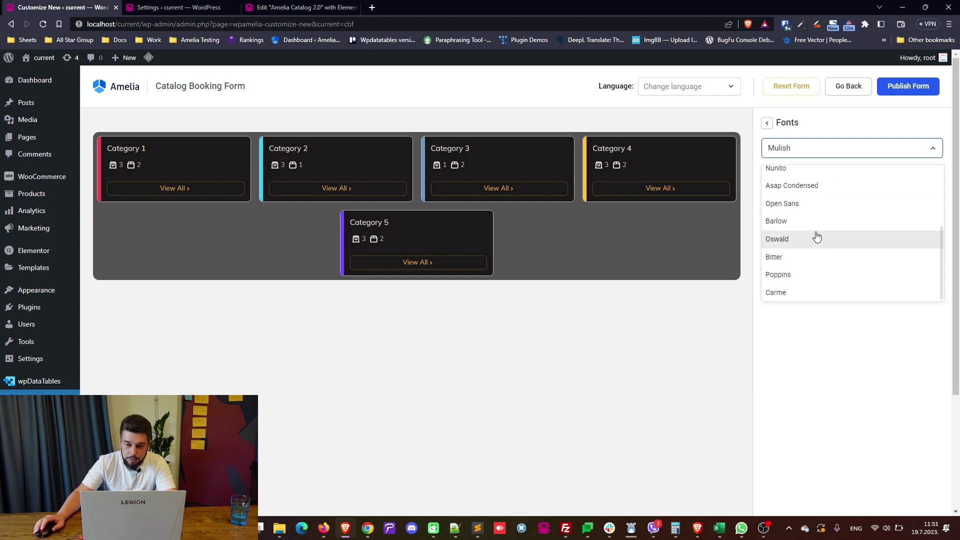
click(816, 239)
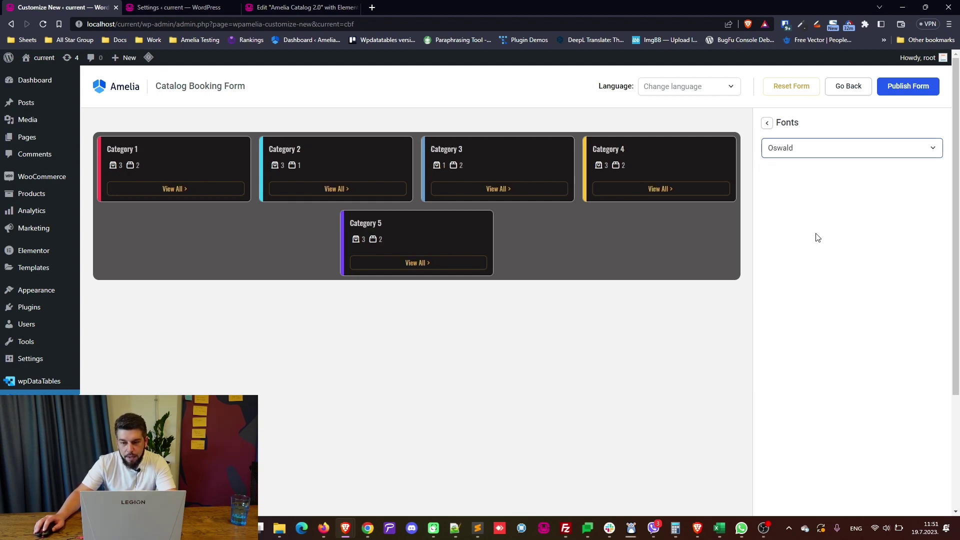
Try the Poppins, Bitter and Nunito fonts on the catalog form's category cards
click(809, 150)
scroll(797, 265, up, 3)
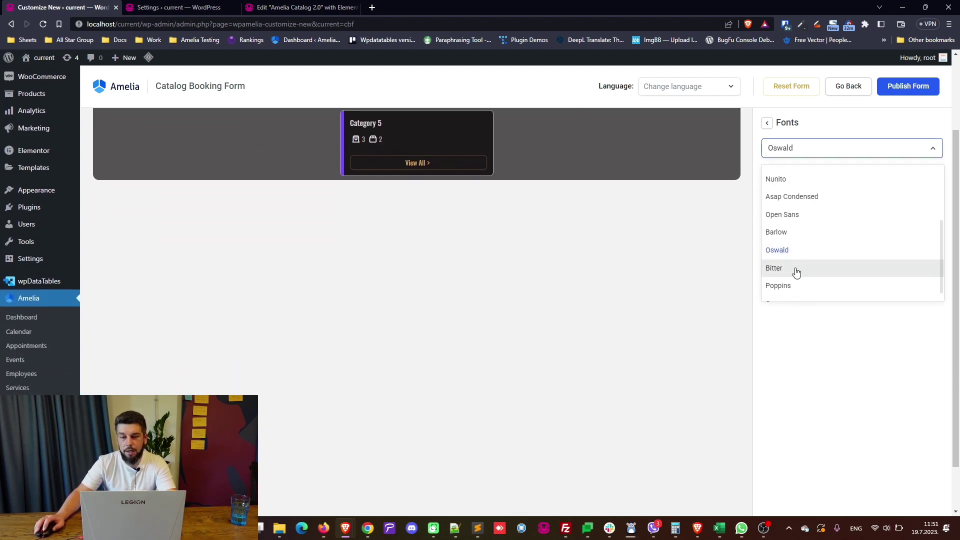
scroll(805, 236, down, 4)
click(797, 272)
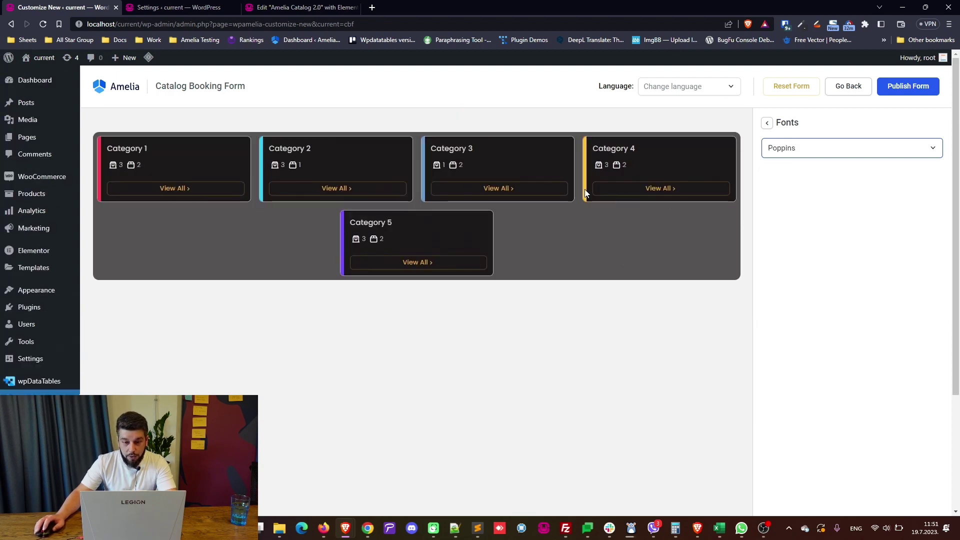
click(793, 151)
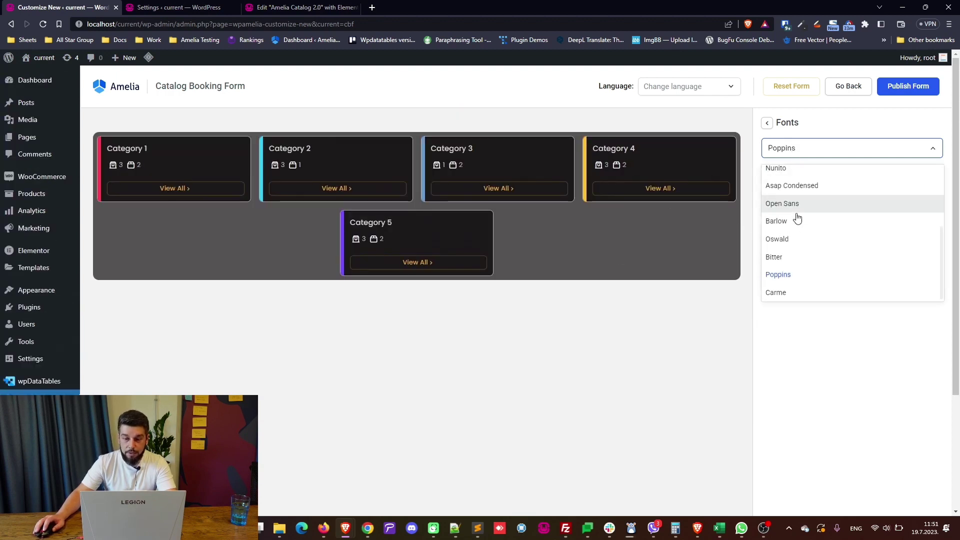
click(793, 258)
click(810, 148)
click(808, 169)
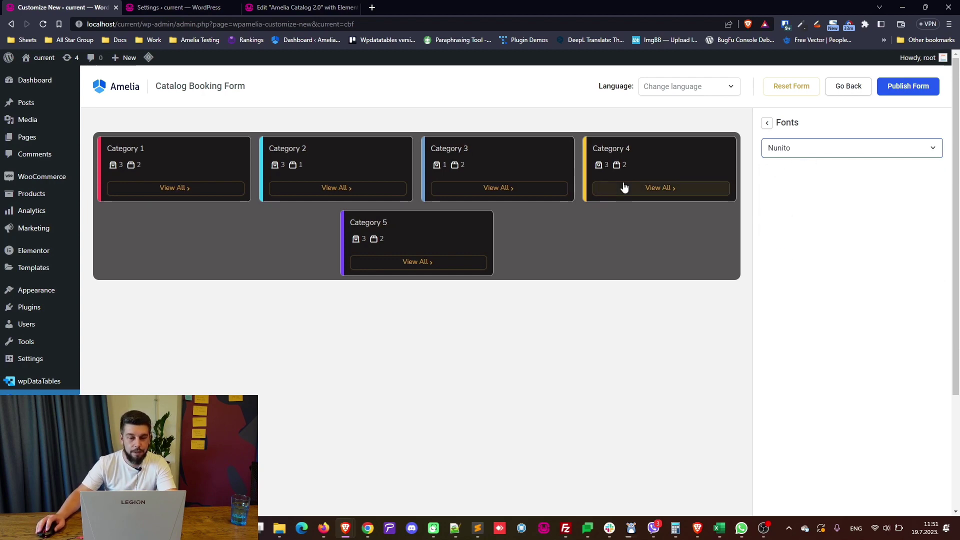
Set the catalog form's font to Custom, look at its Font URL and Font Family fields, and return to the main customization settings
click(785, 153)
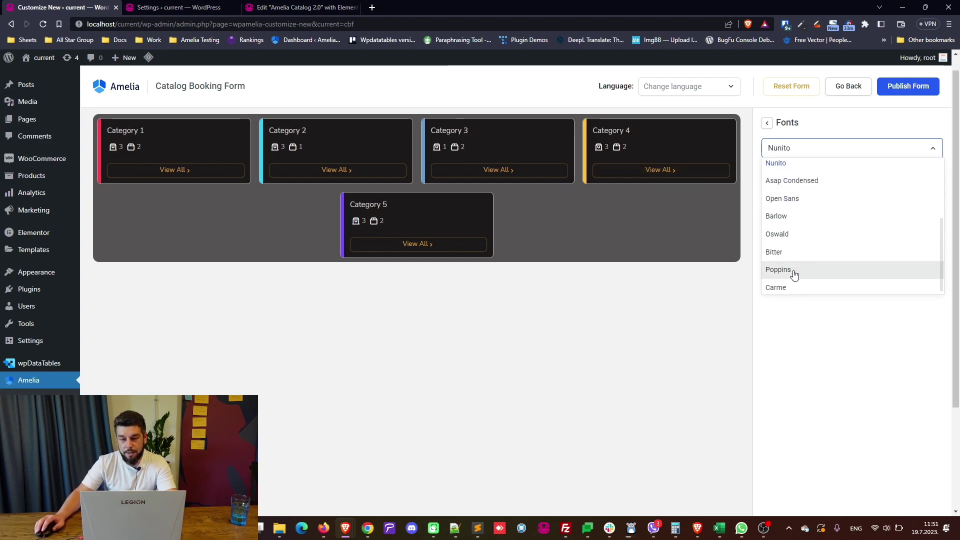
scroll(807, 242, up, 1)
scroll(810, 242, down, 2)
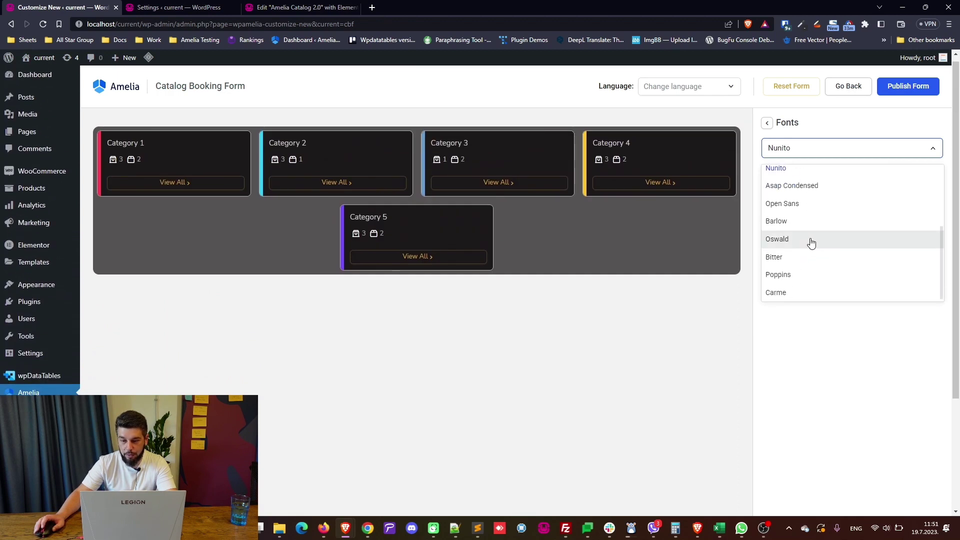
scroll(807, 240, up, 3)
click(798, 176)
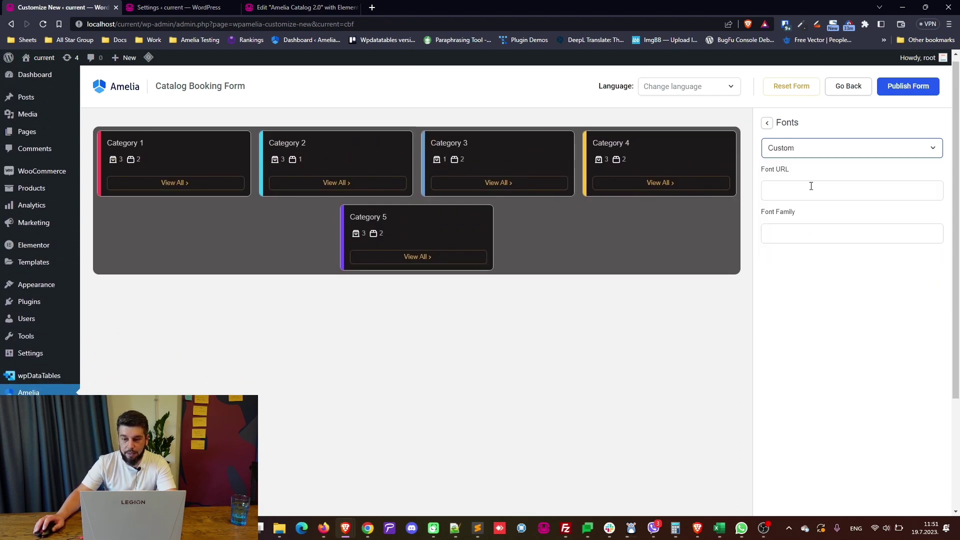
click(811, 186)
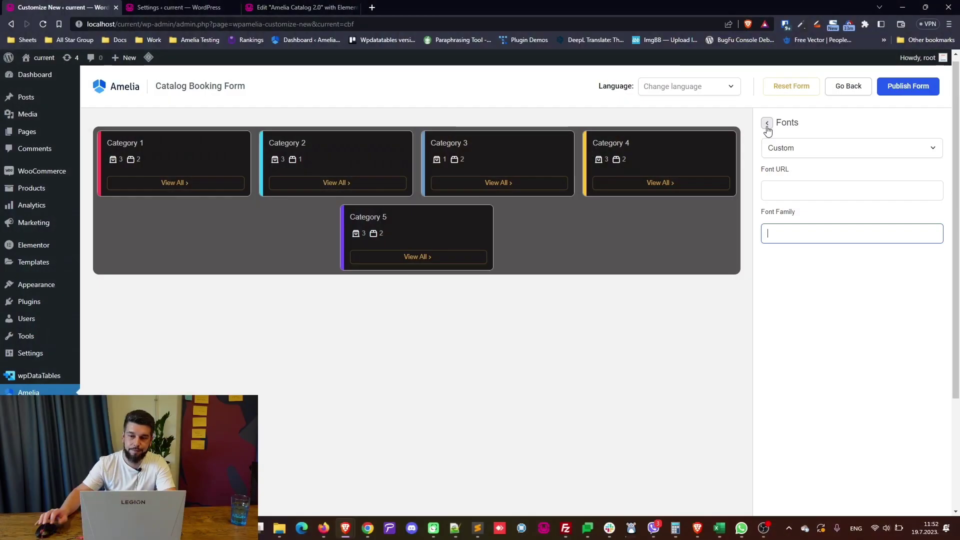
click(767, 124)
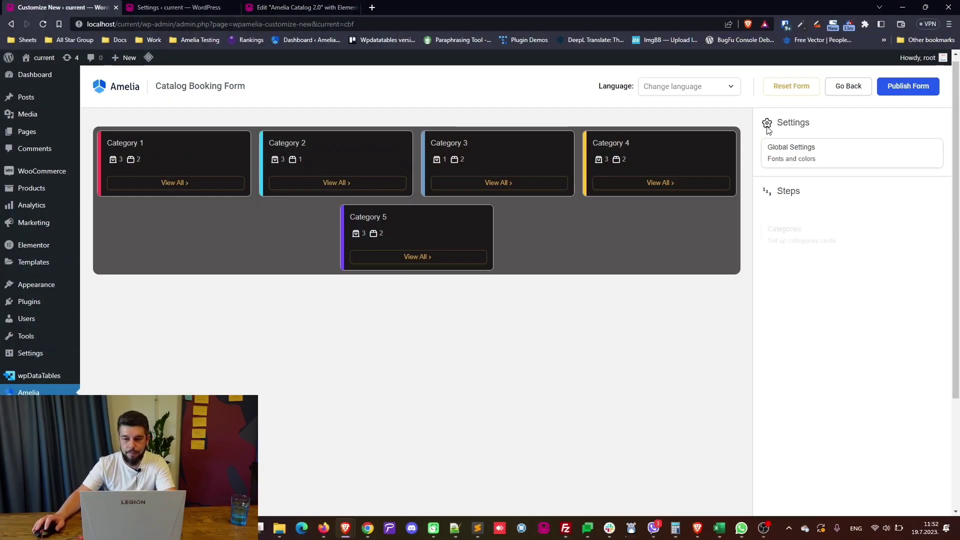
Open the Categories step's options, try the Filled and Text card button types, and set the type back to Plain
click(823, 229)
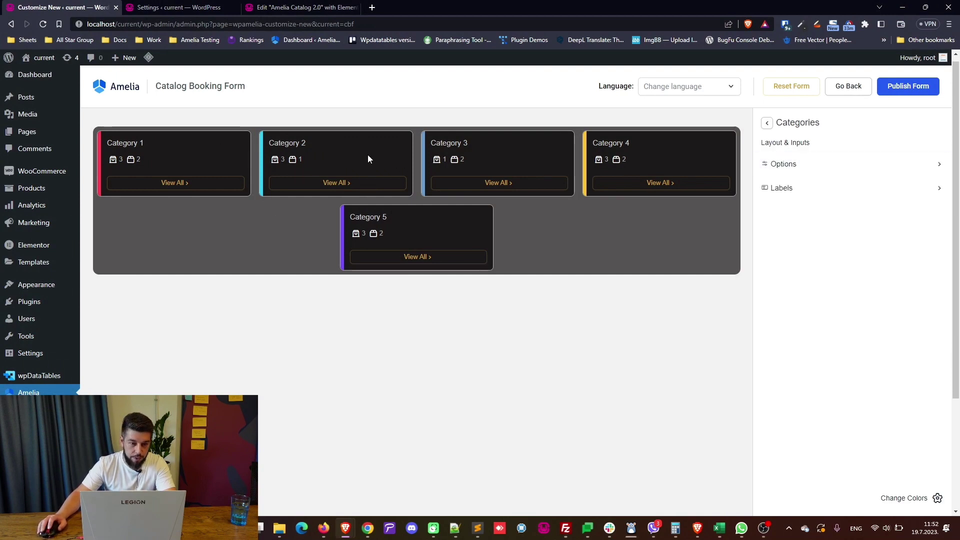
click(808, 174)
click(791, 235)
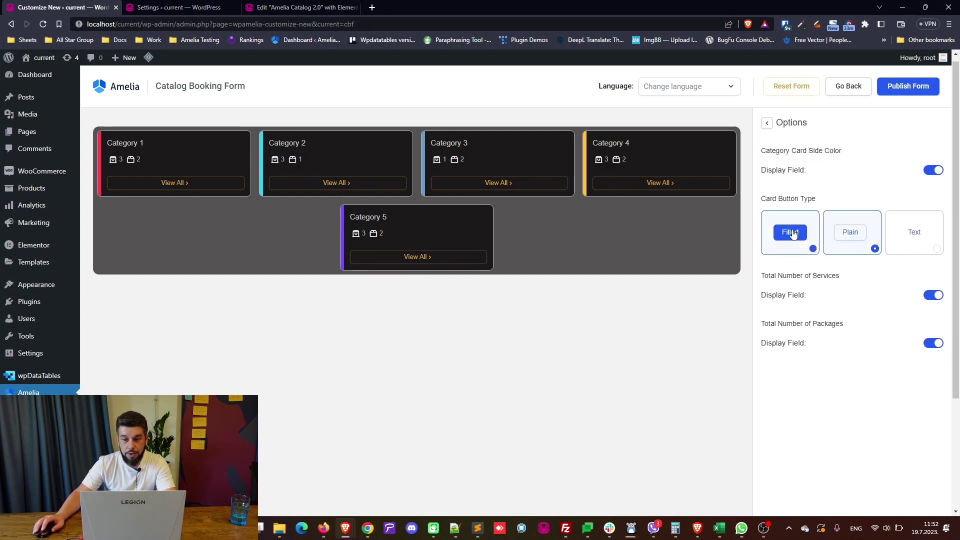
click(855, 236)
click(915, 234)
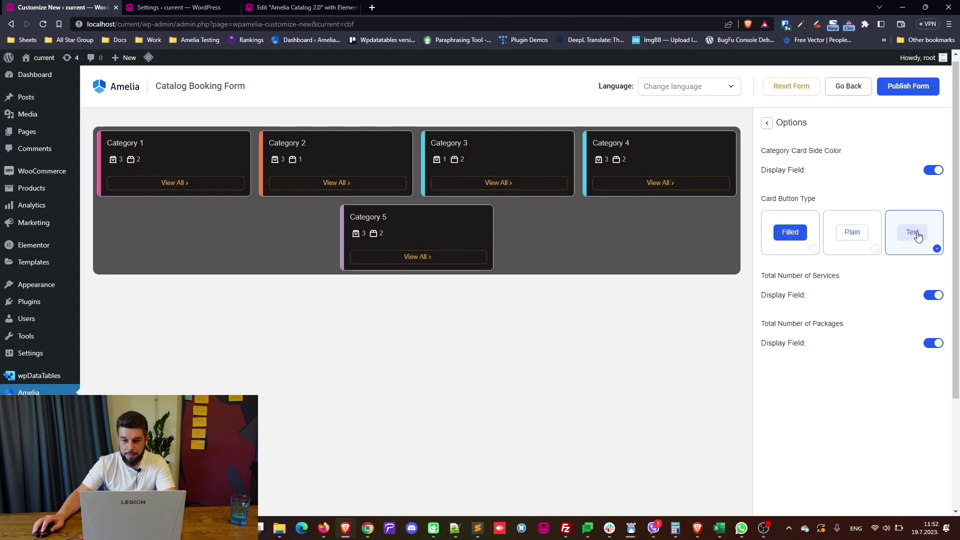
click(828, 233)
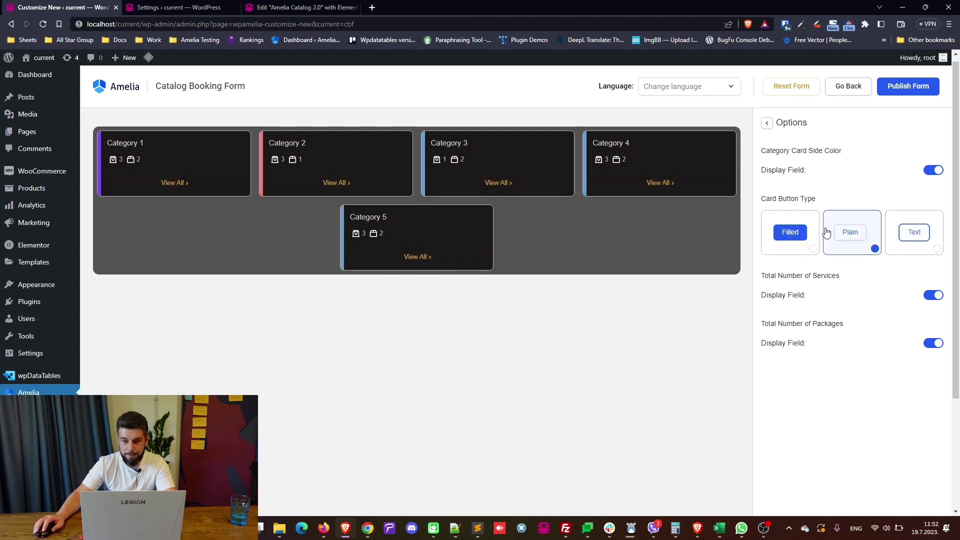
Turn off the display of the category card side color, total number of services and total number of packages
click(930, 170)
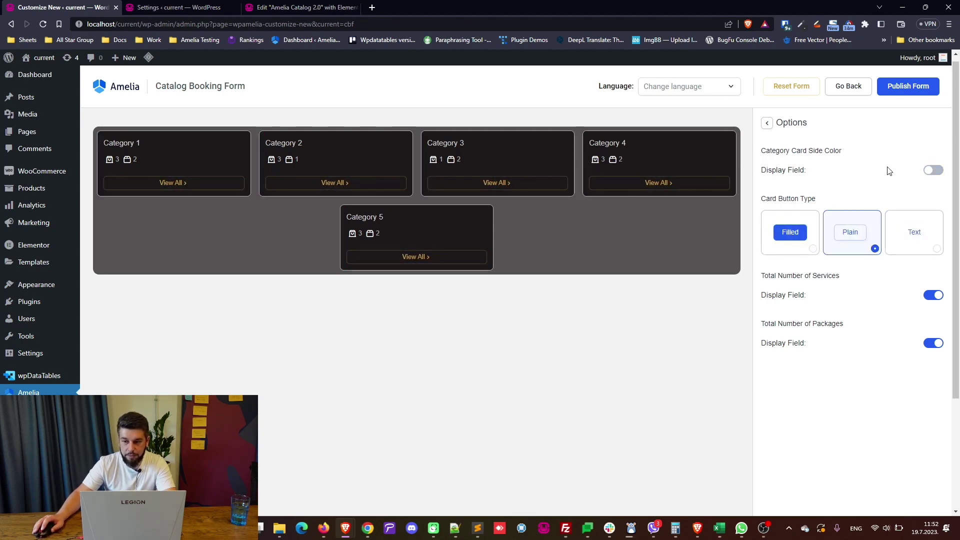
click(932, 171)
click(932, 171)
click(933, 172)
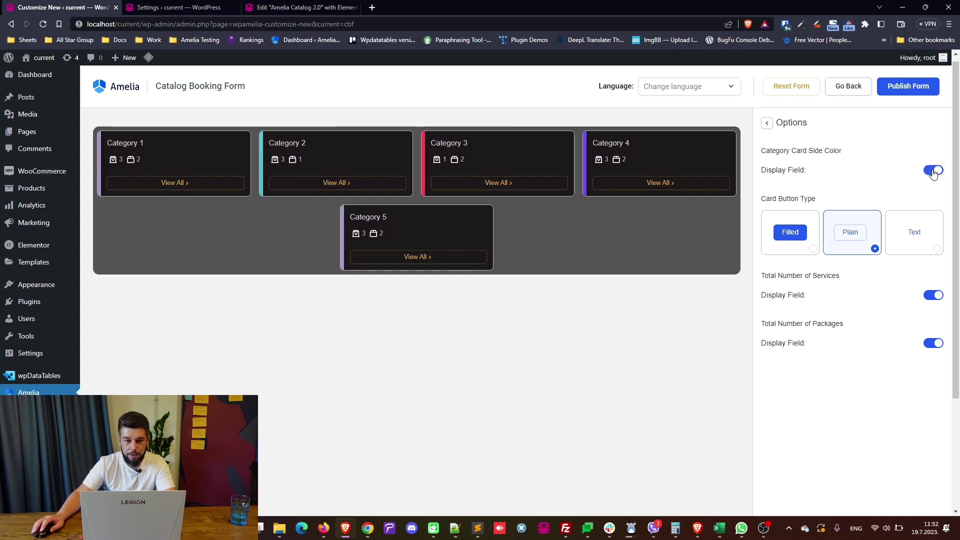
click(933, 171)
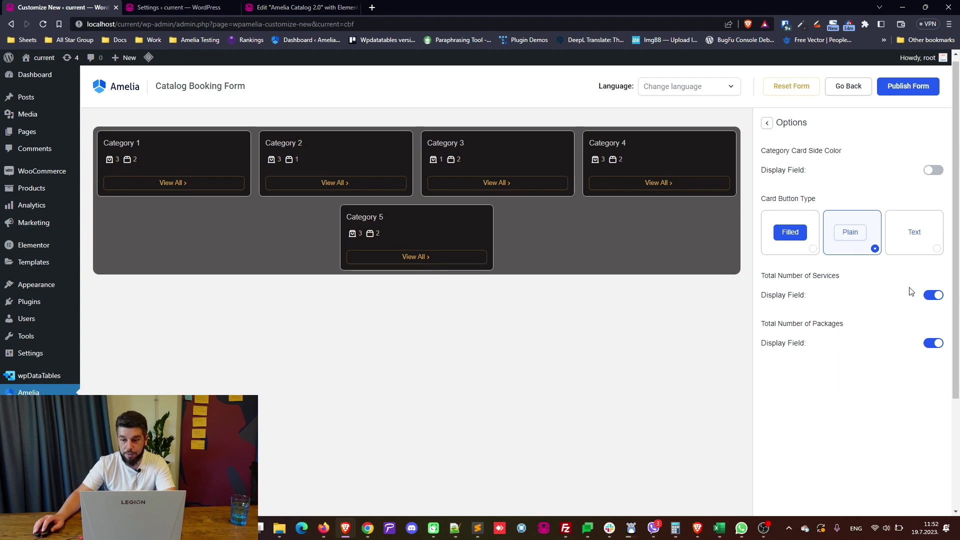
click(932, 295)
click(933, 343)
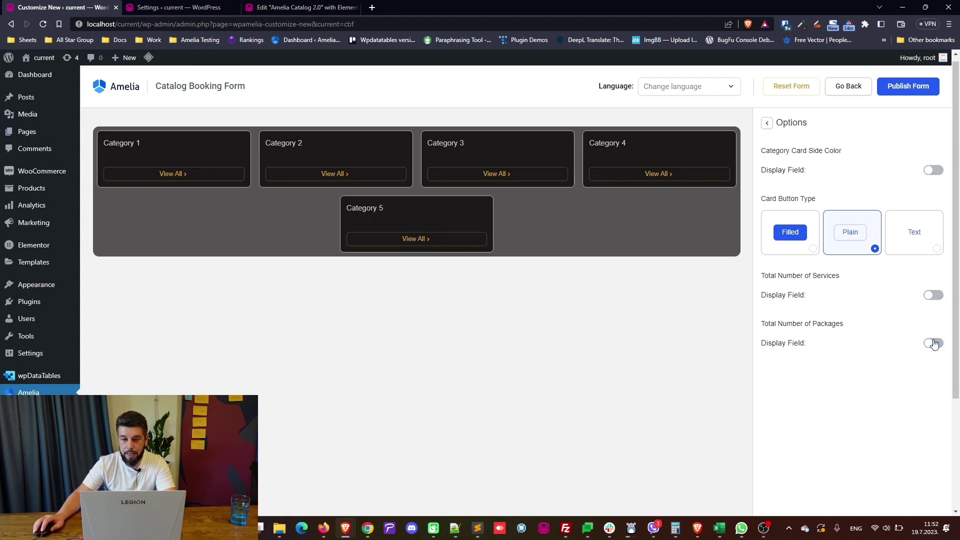
Turn the display of the total number of packages and services back on and leave the Categories step's settings
click(933, 343)
click(932, 295)
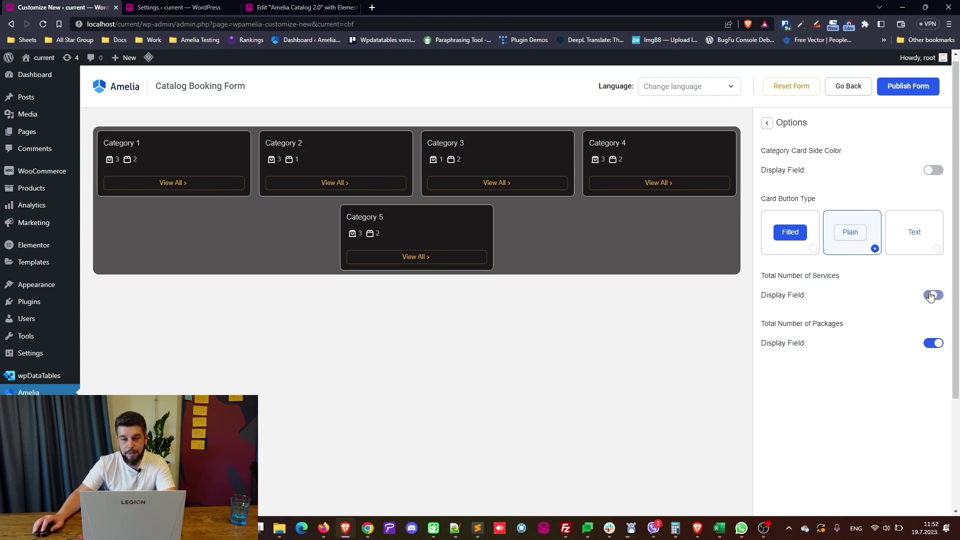
click(766, 123)
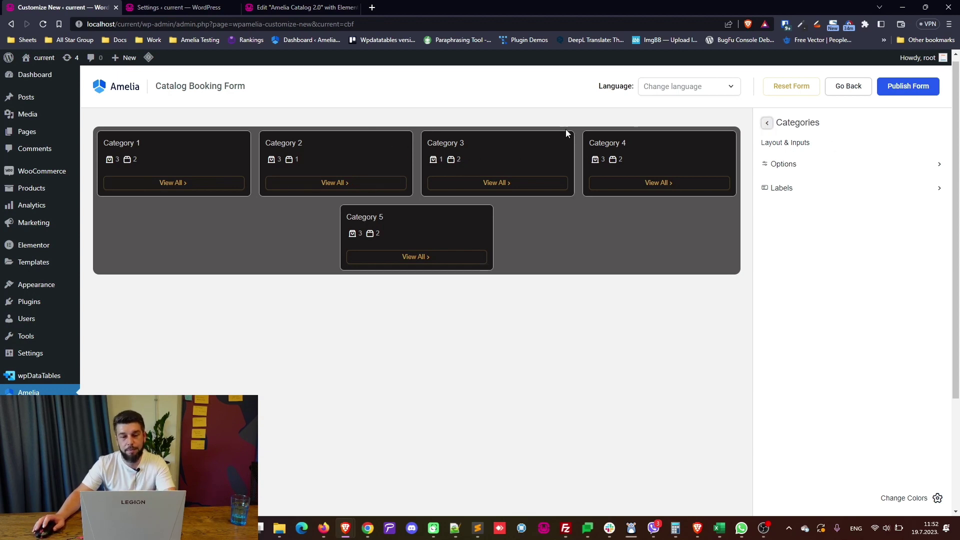
click(767, 123)
Open the Services and Packages Overview step and look through its package and service cards in the preview
click(822, 267)
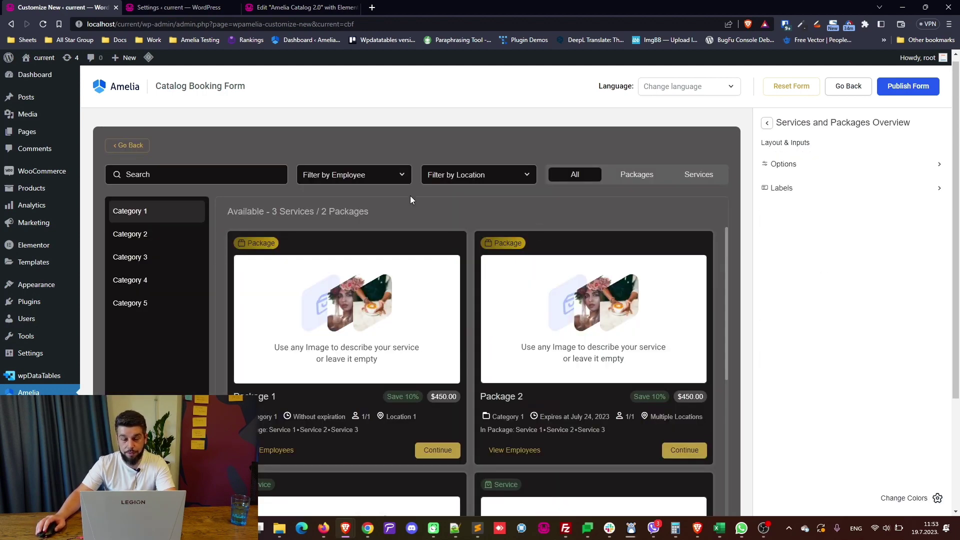
scroll(410, 196, down, 3)
scroll(401, 210, up, 2)
scroll(400, 220, down, 5)
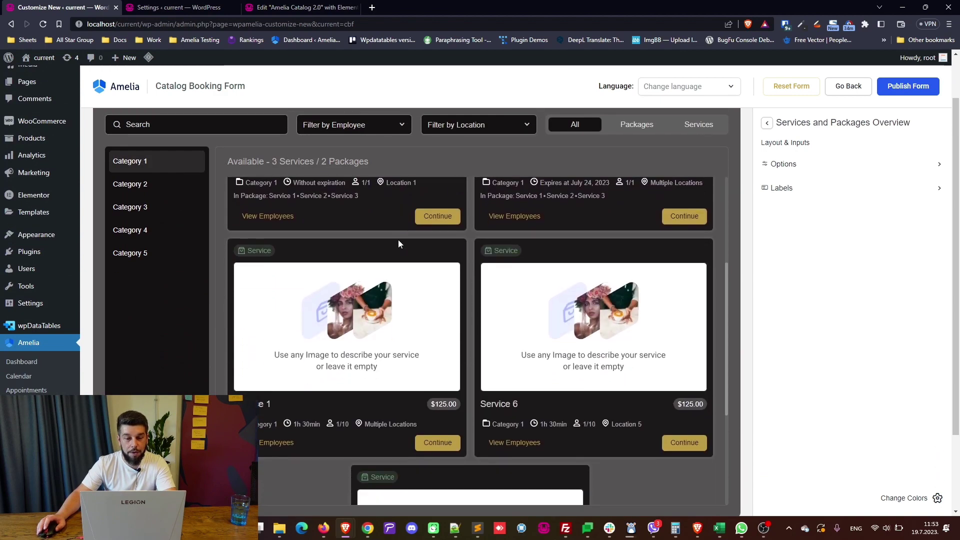
scroll(398, 239, down, 2)
scroll(400, 241, up, 5)
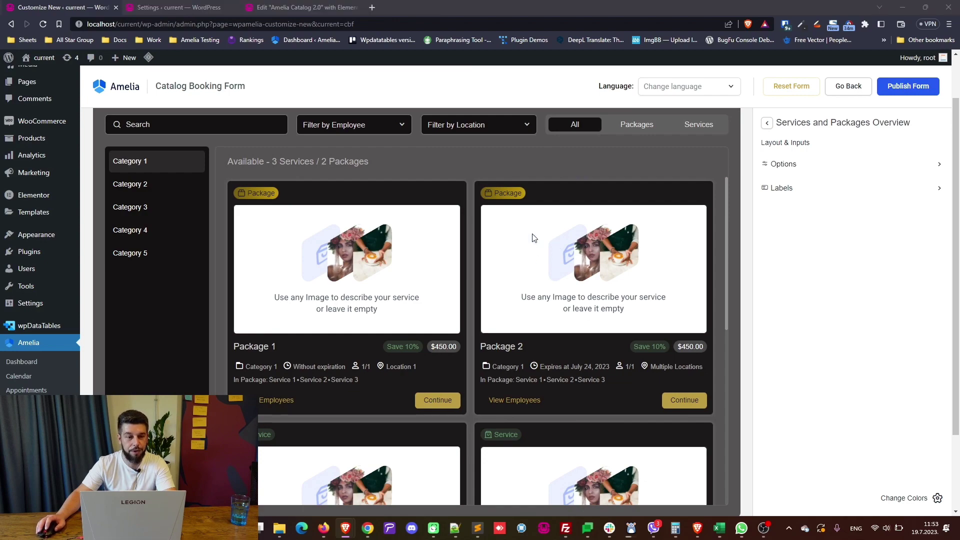
Switch to the live Amelia Catalog 2.0 page and view the Barbershop category's service cards
key(alt+Tab)
click(176, 7)
click(95, 6)
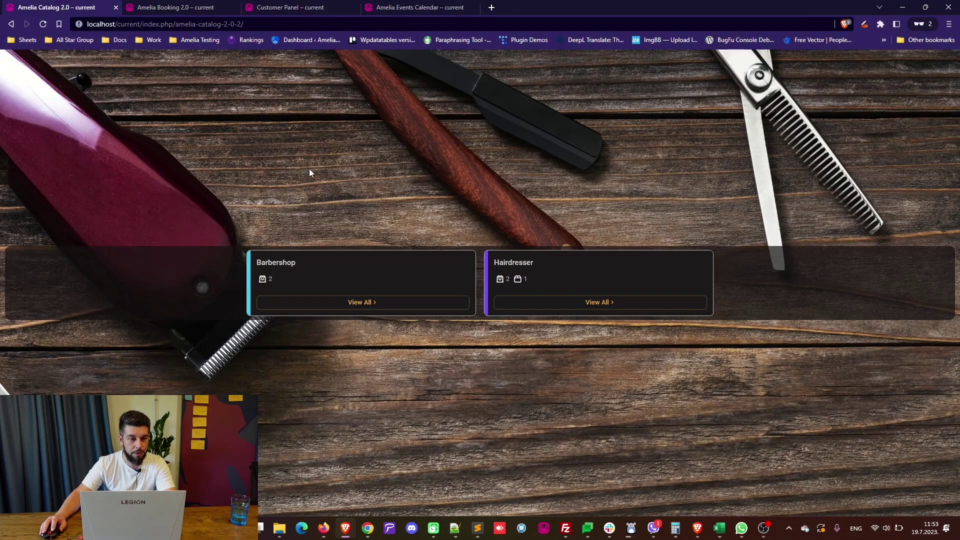
click(398, 303)
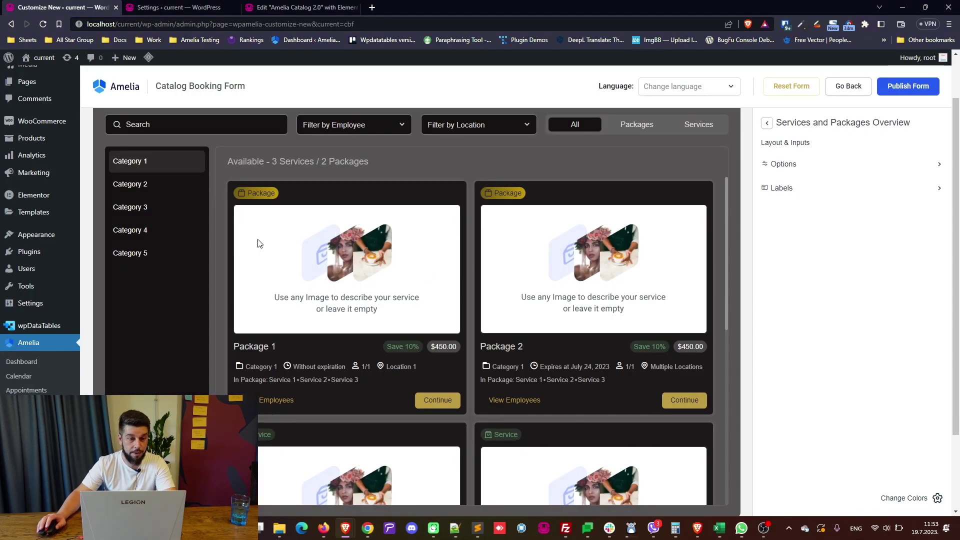
scroll(103, 285, down, 5)
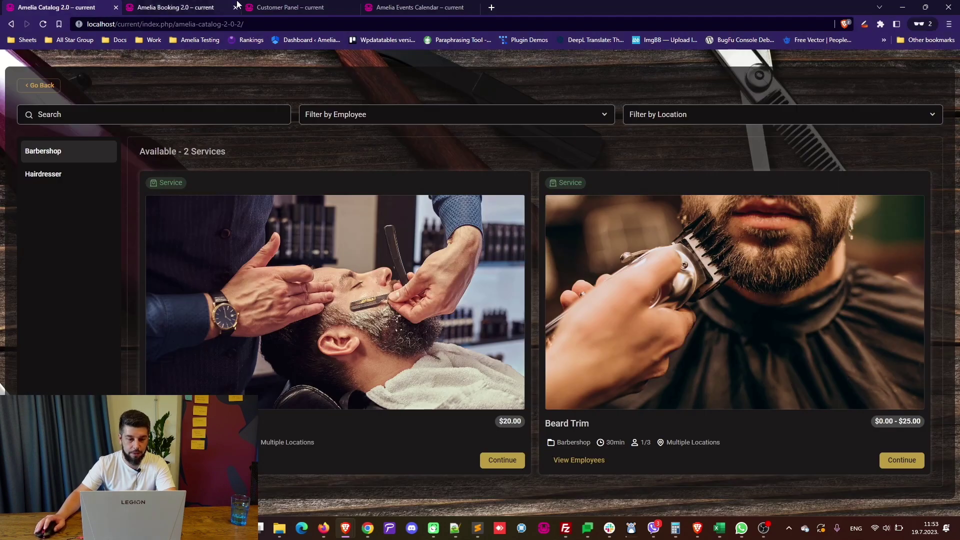
click(237, 2)
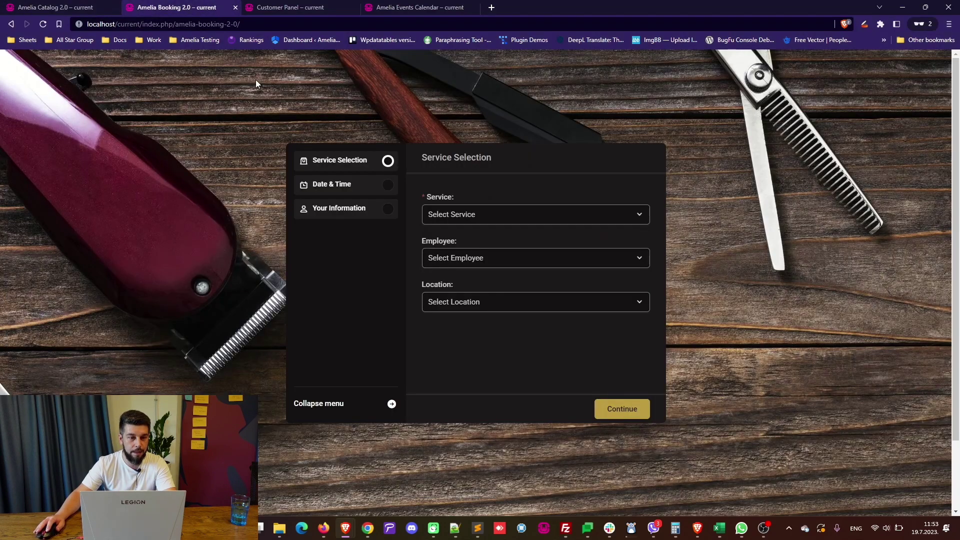
Open the Shaving service from the admin Services page, compare its picture with the live catalog card, and view its gallery
key(alt+Tab)
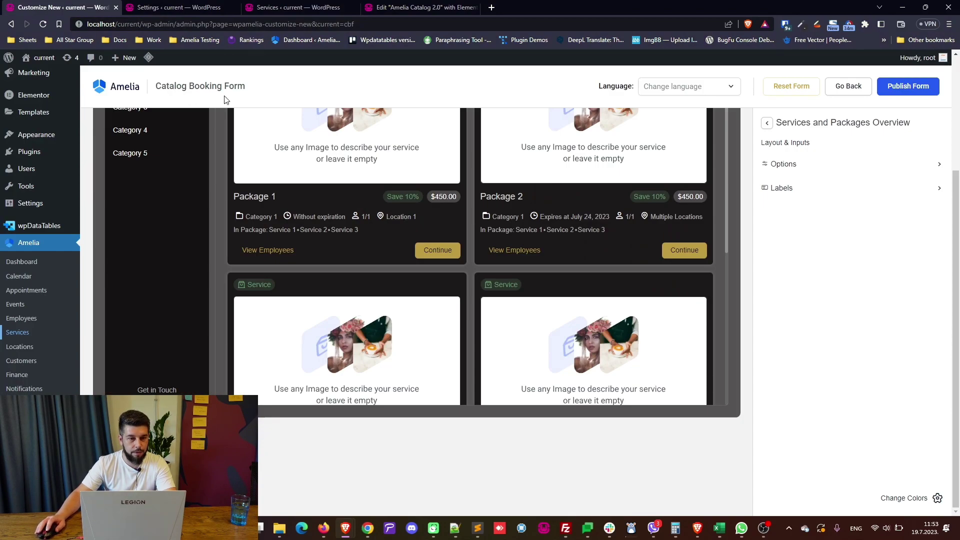
click(299, 7)
scroll(478, 327, down, 4)
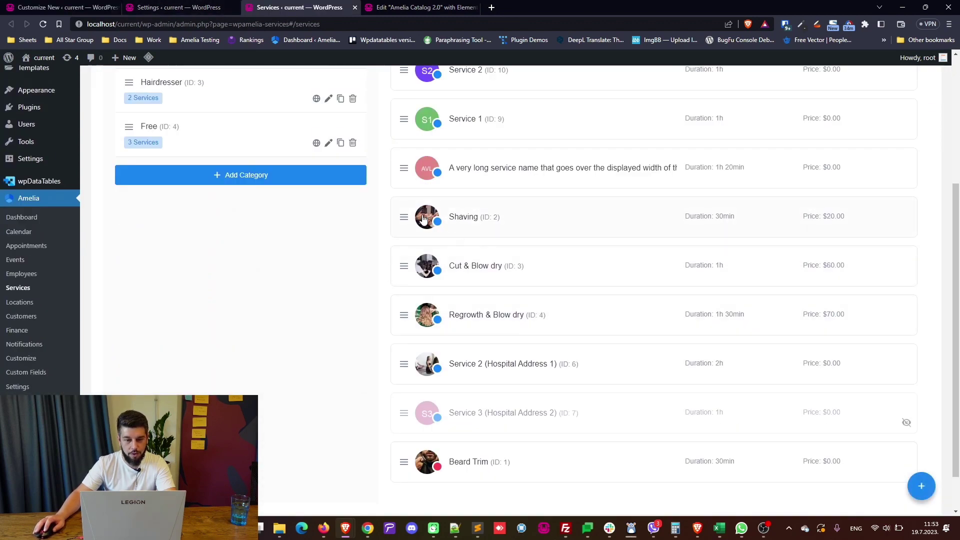
click(480, 216)
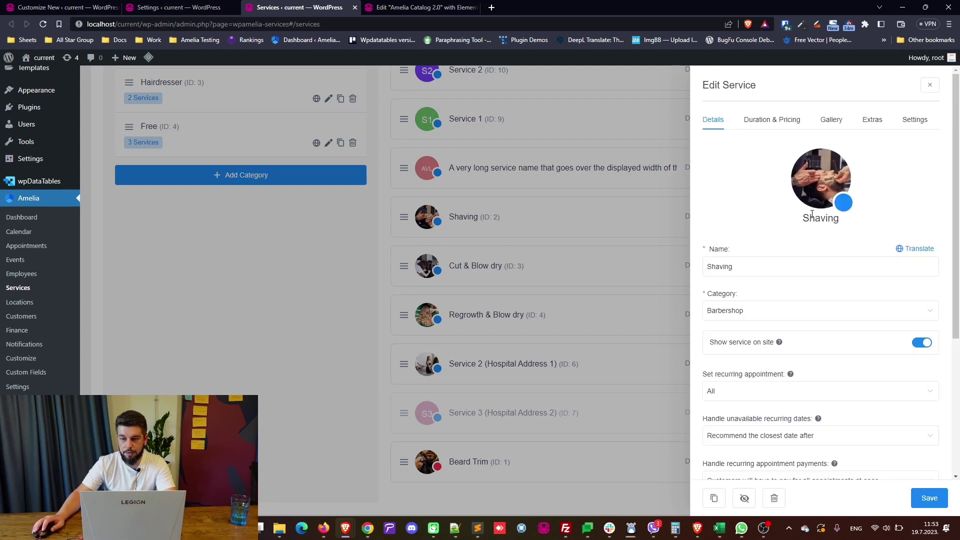
key(alt+Tab)
click(55, 7)
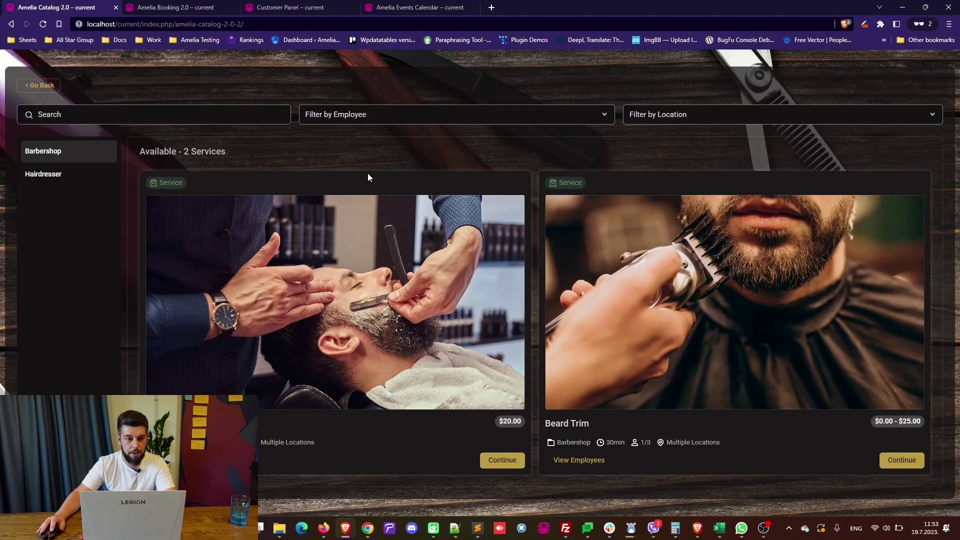
key(alt+Tab)
click(831, 120)
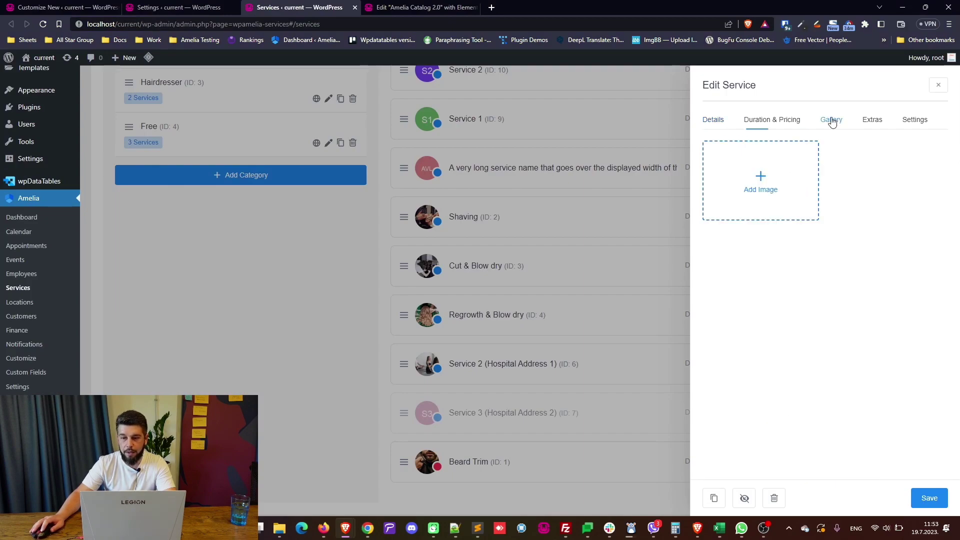
View the Shaving and Beard Trim service detail pages in the live catalog to compare their gallery images
key(alt+Tab)
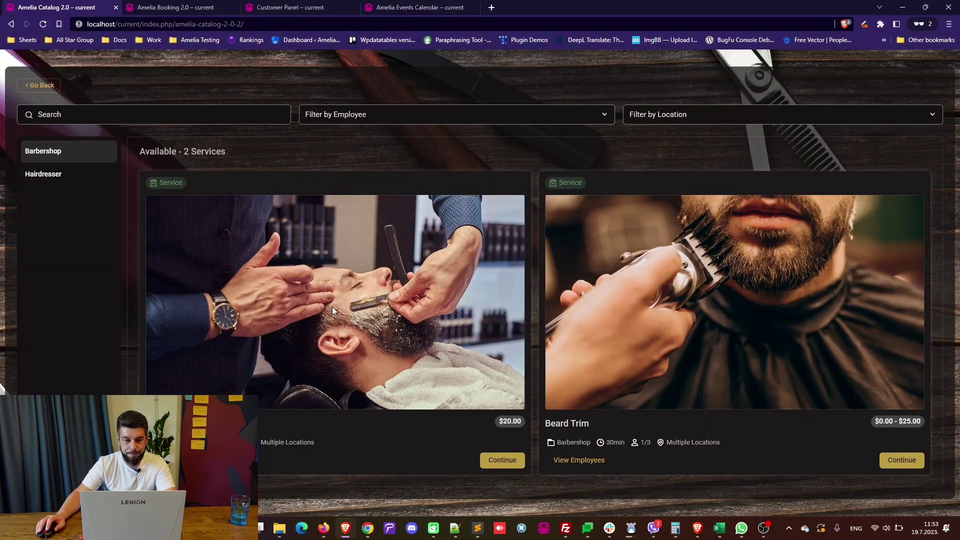
click(501, 460)
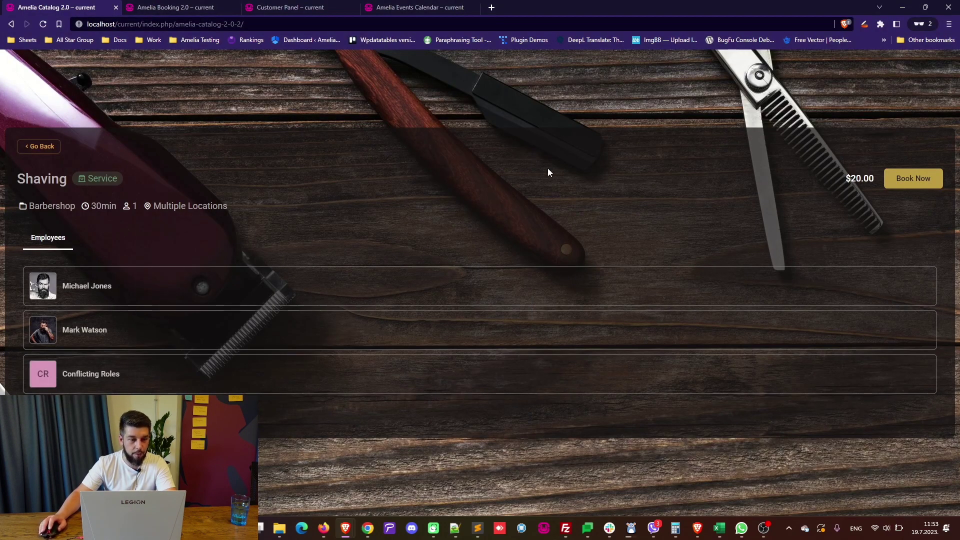
click(34, 147)
click(885, 459)
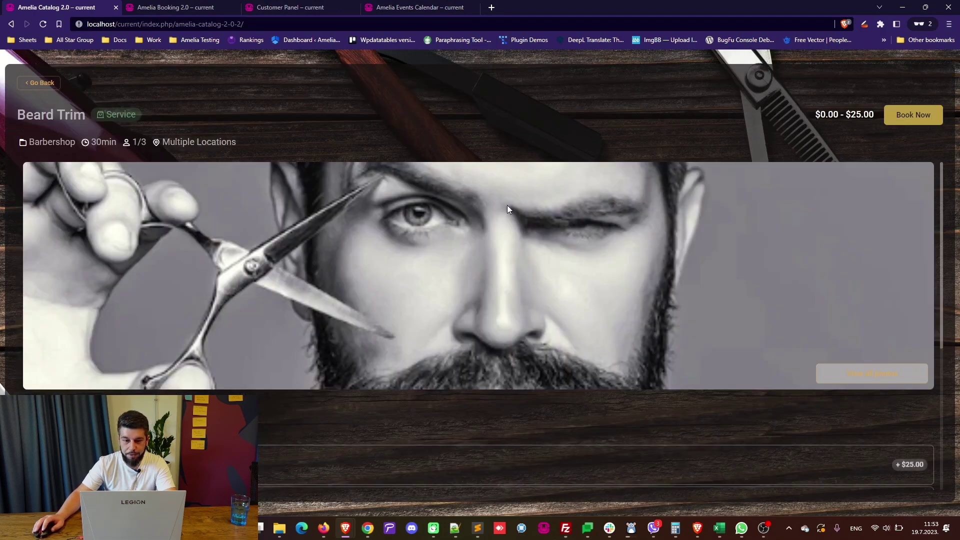
Close the Shaving service in the admin and view the Beard Trim service's gallery
key(alt+Tab)
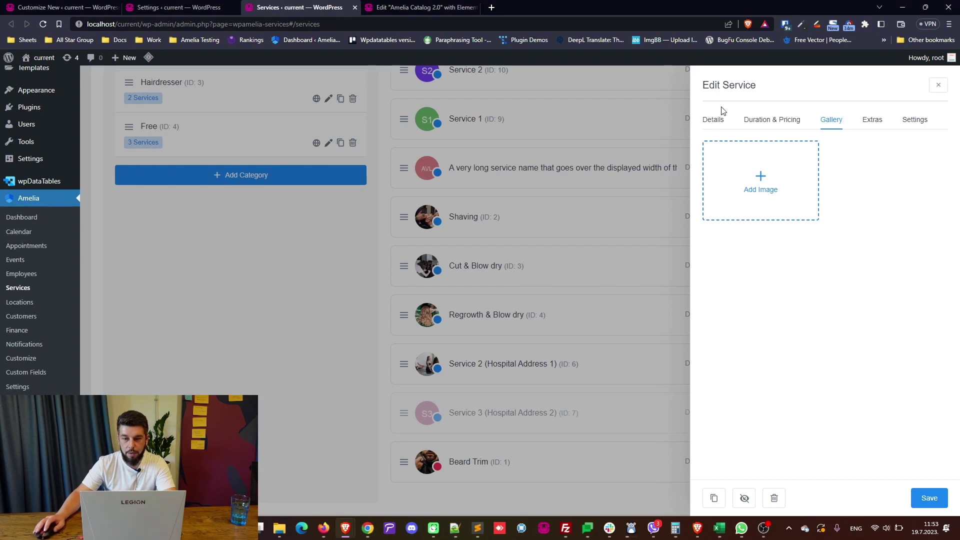
click(634, 178)
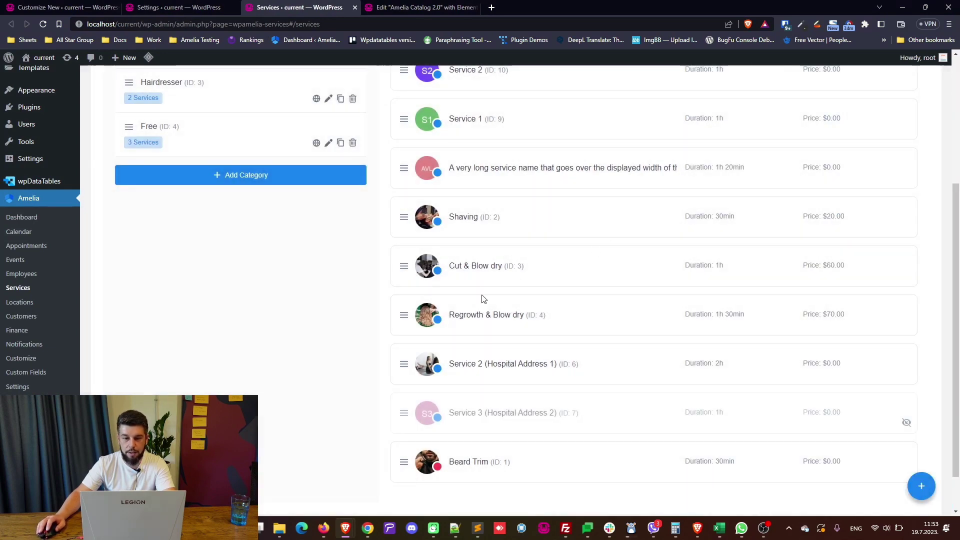
click(473, 465)
click(831, 119)
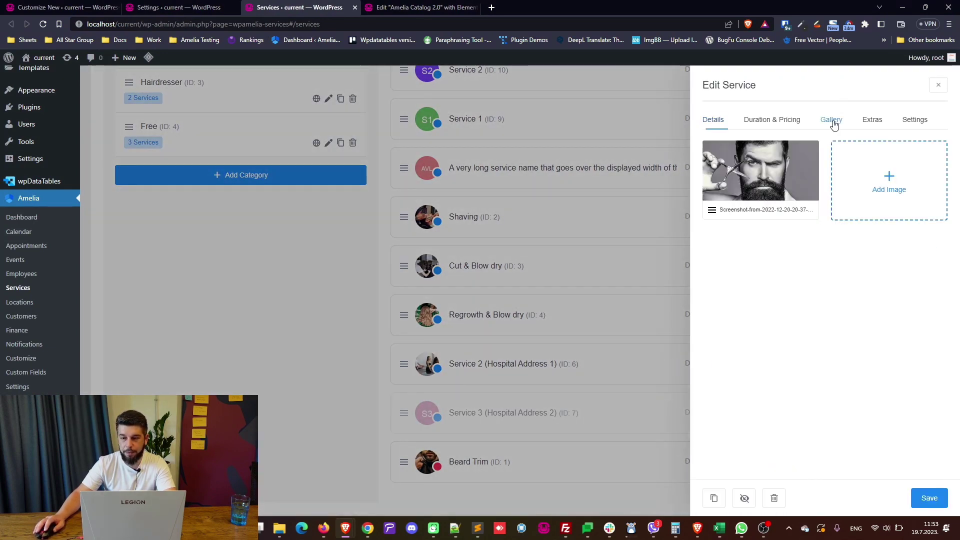
In the Services and Packages Overview options, turn off display of Search, Filter by Employee, Filter by Location, the All/Packages/Services filter and the Categories Sidebar
click(86, 6)
scroll(538, 216, up, 4)
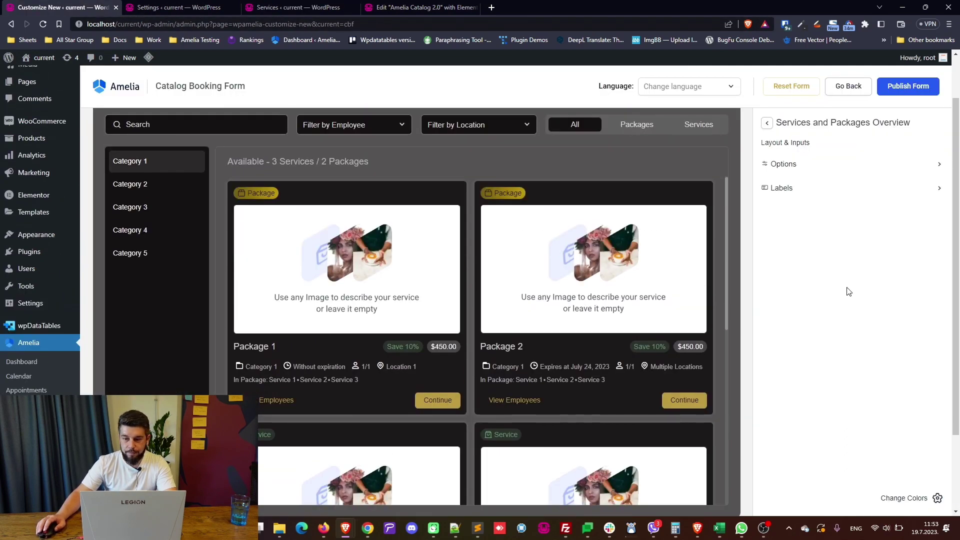
click(799, 167)
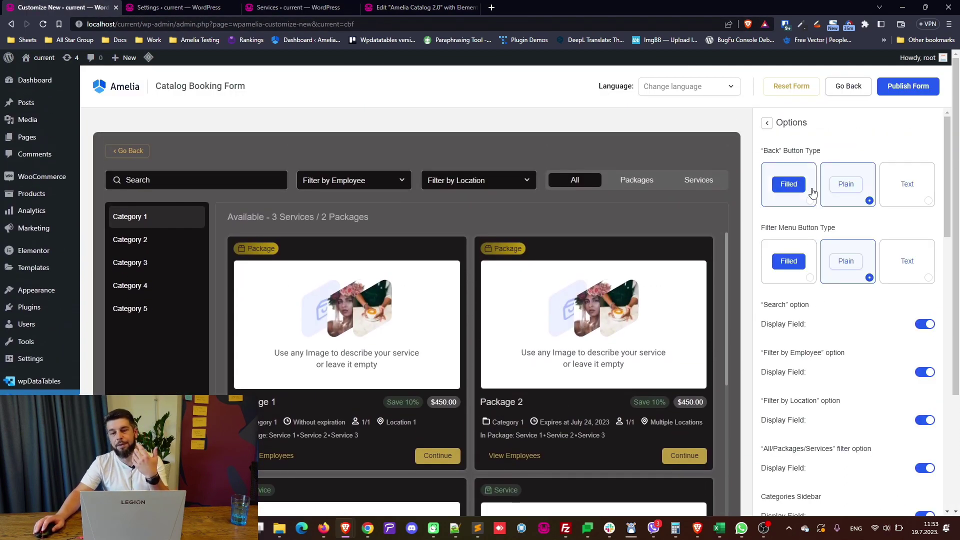
click(931, 325)
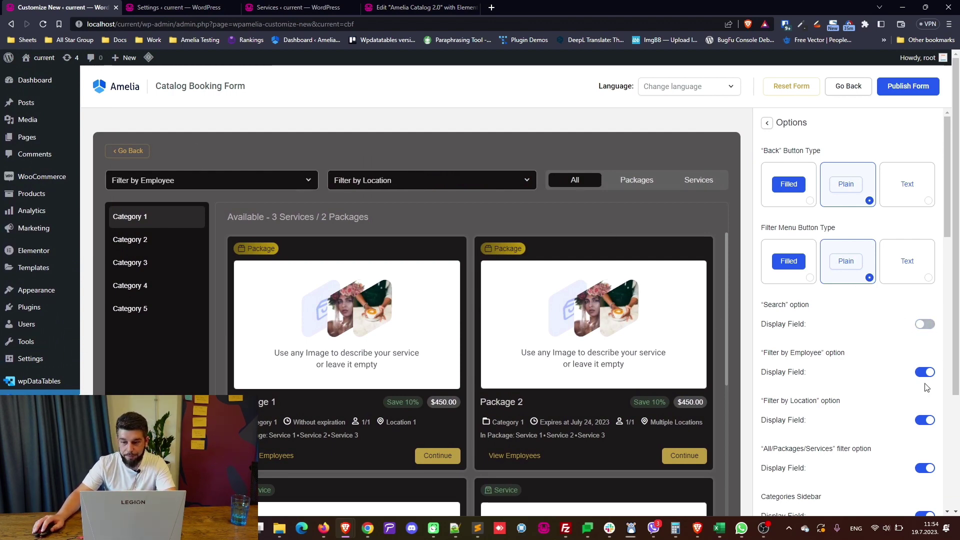
click(926, 372)
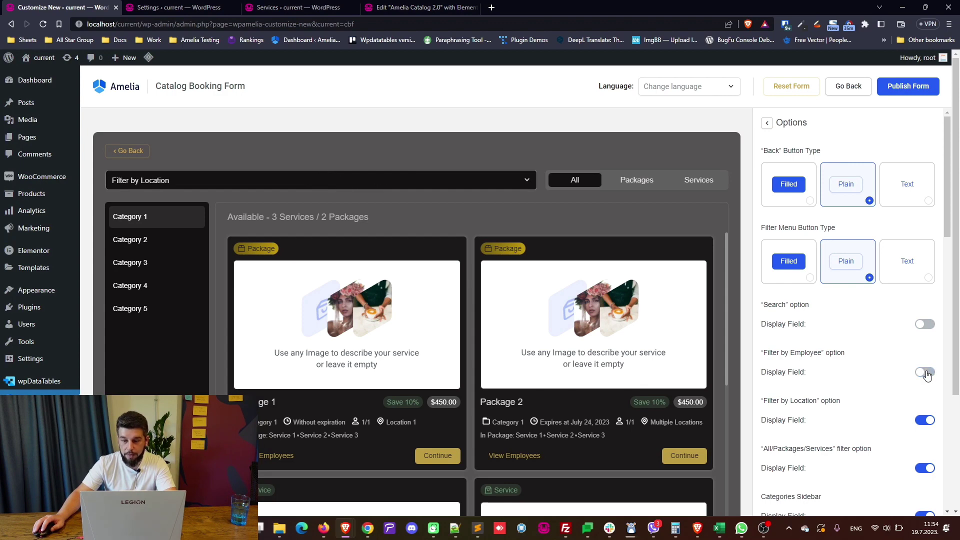
click(932, 424)
scroll(797, 402, down, 1)
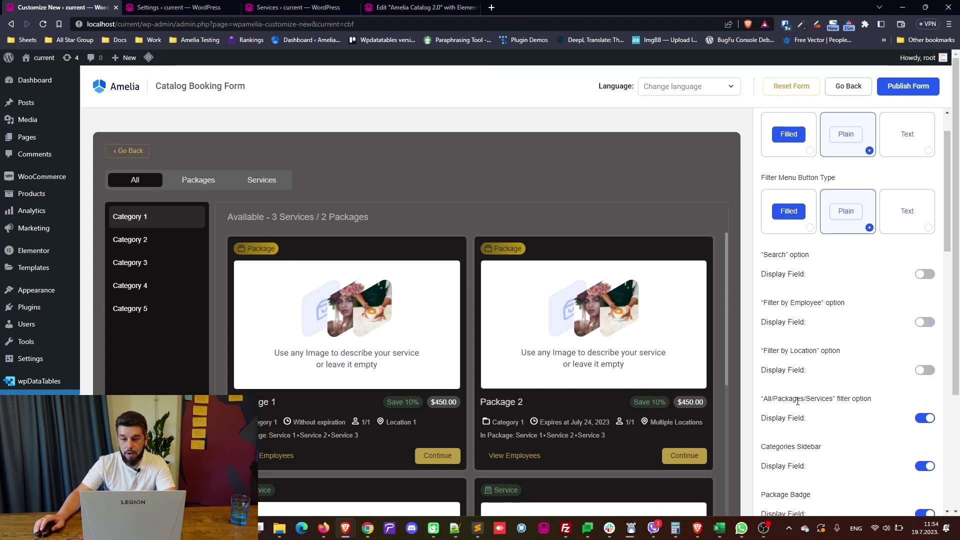
click(924, 423)
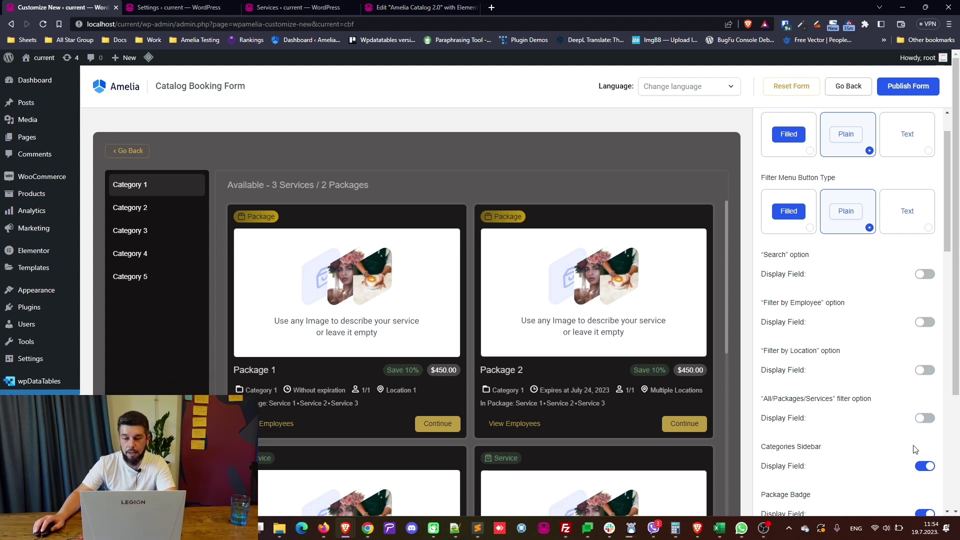
click(926, 466)
Turn off display of the package badge, price, category, duration, capacity, location and services list
scroll(924, 437, down, 2)
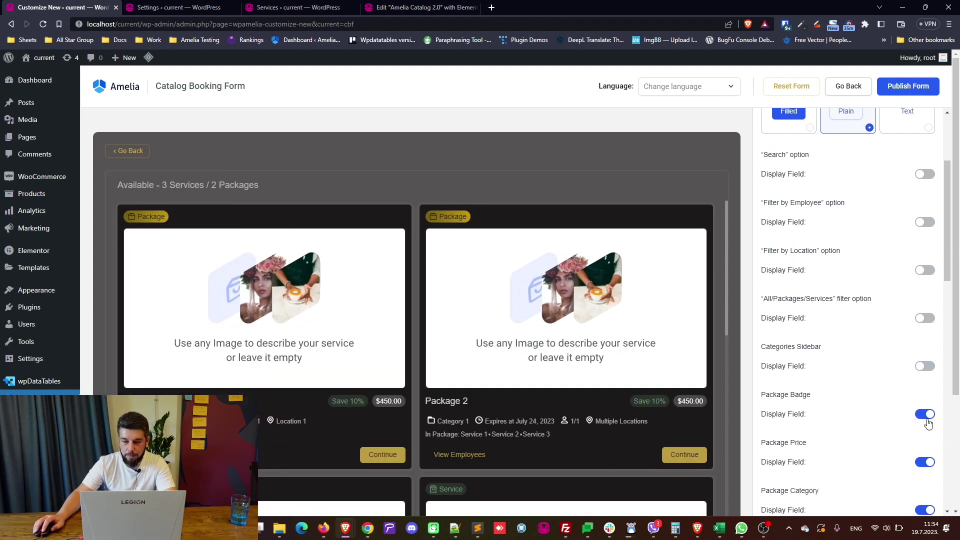
click(928, 422)
click(925, 461)
scroll(920, 430, down, 4)
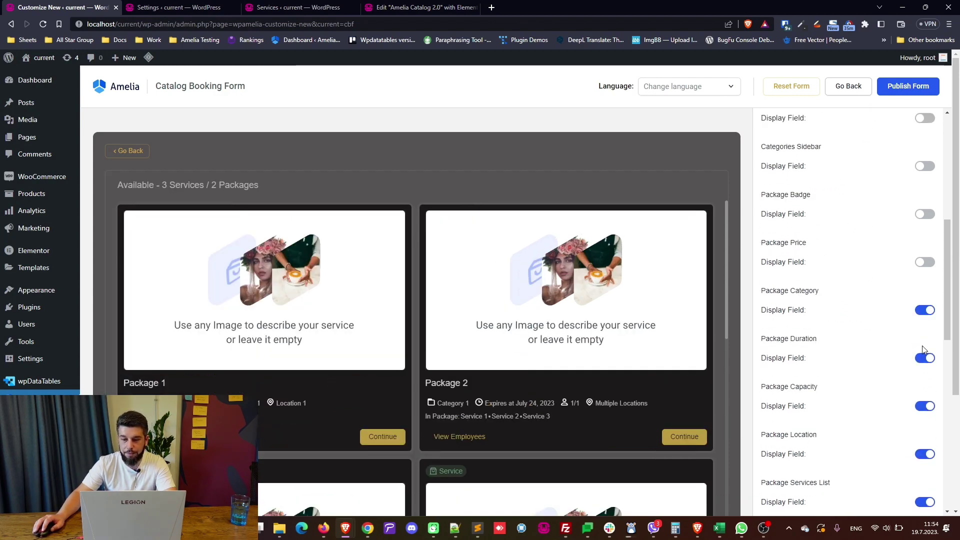
click(926, 312)
click(928, 360)
click(926, 407)
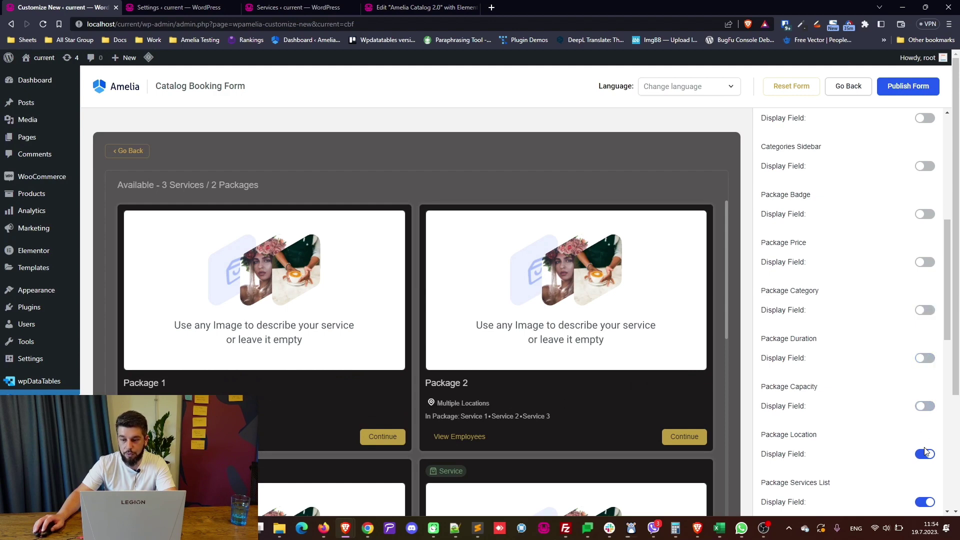
click(925, 453)
scroll(925, 440, down, 2)
click(925, 404)
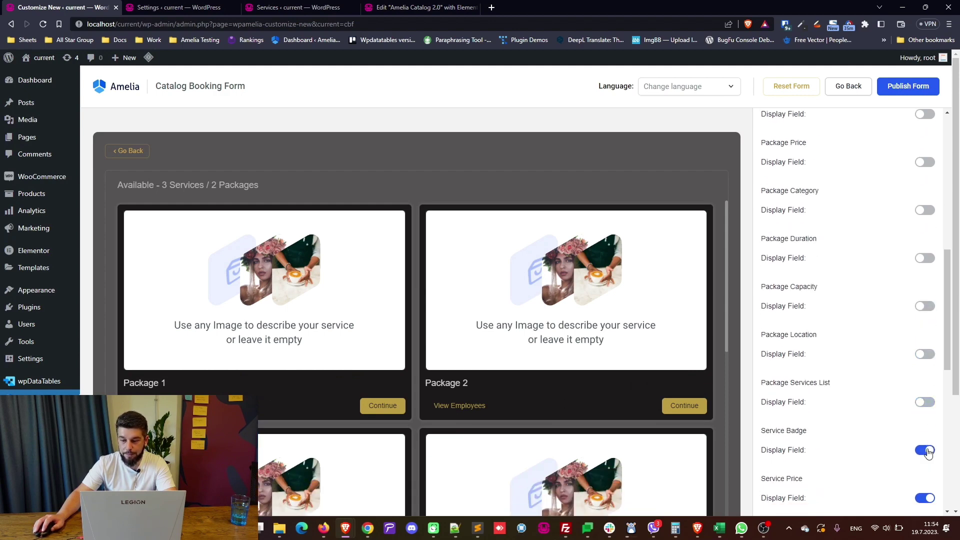
Turn off display of the service badge, price, category, duration, capacity, location and View Employee button, and check the cards in the preview
click(926, 451)
scroll(925, 420, down, 3)
click(925, 348)
click(925, 396)
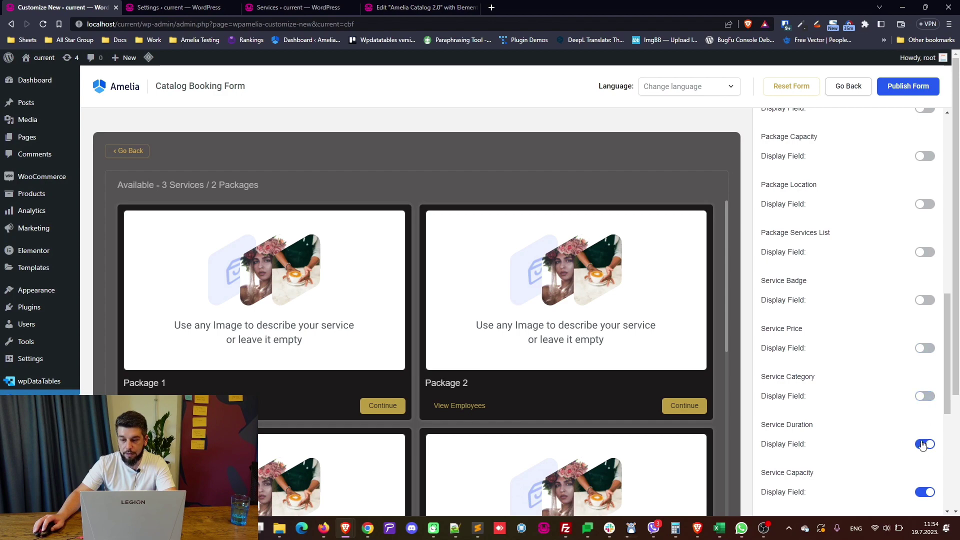
click(924, 445)
scroll(891, 430, down, 3)
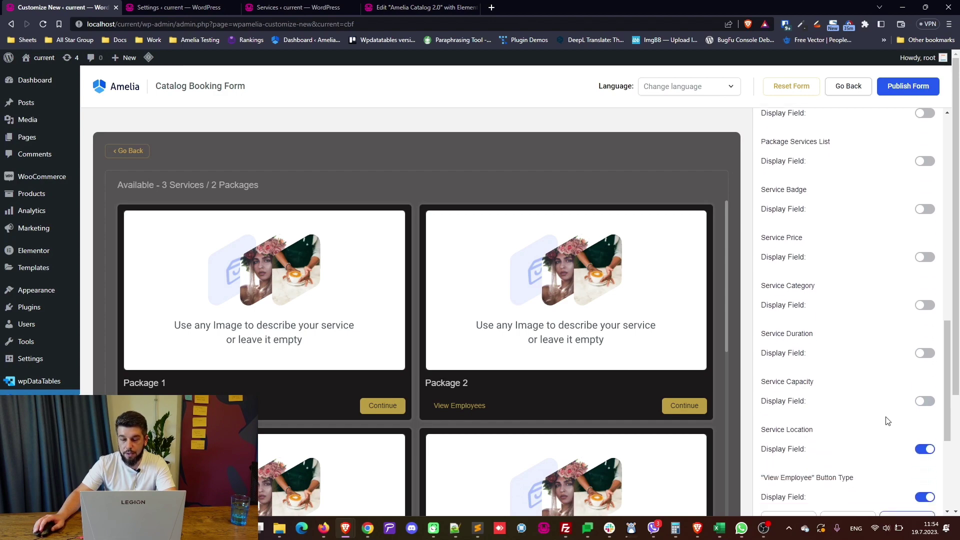
click(924, 391)
click(925, 438)
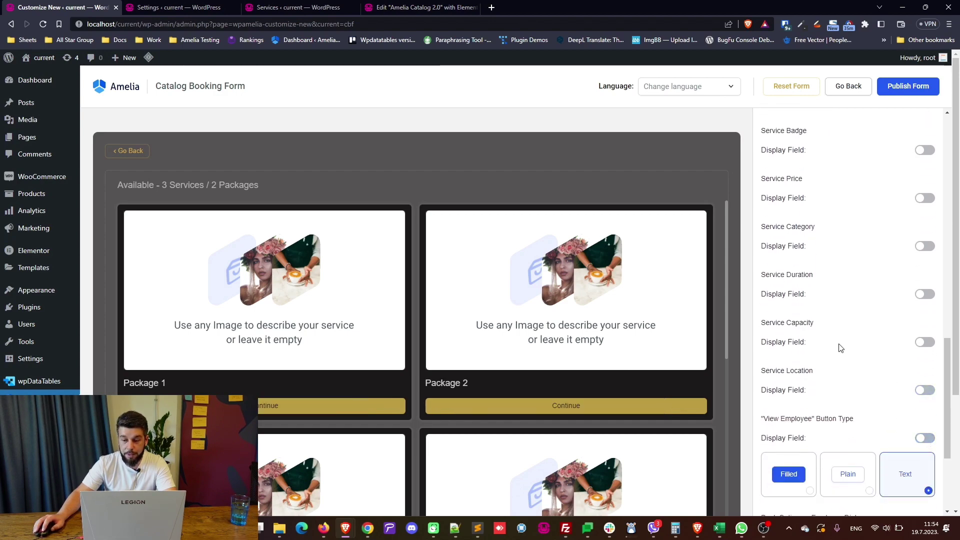
scroll(480, 310, down, 6)
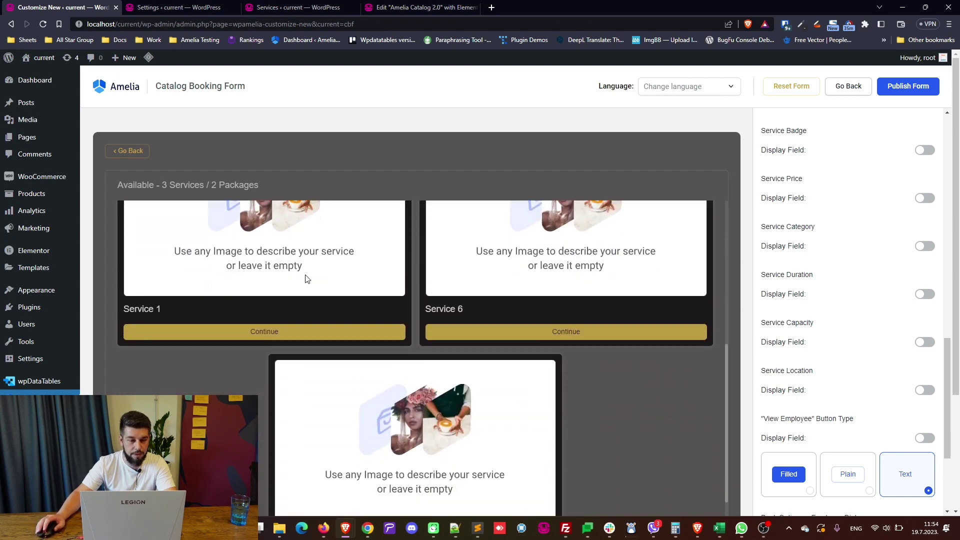
scroll(816, 369, down, 3)
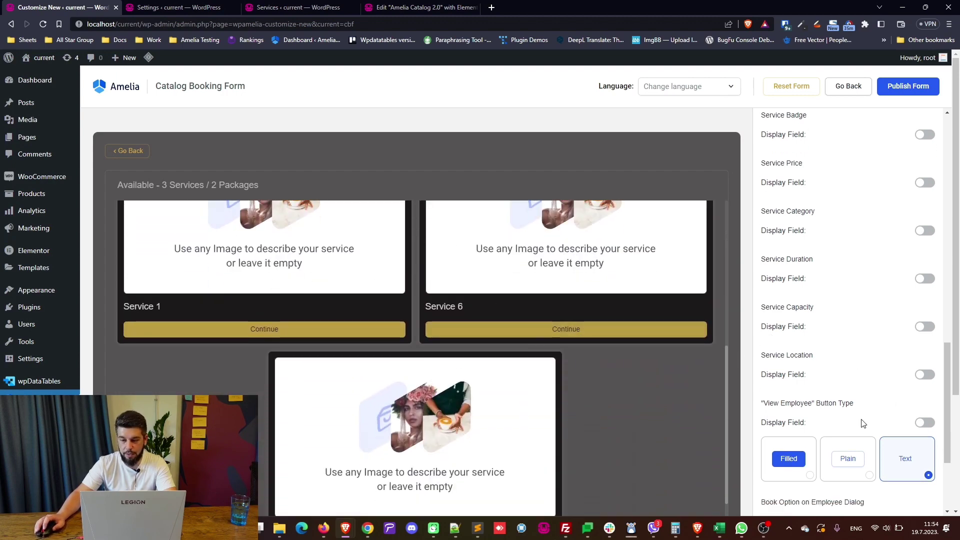
Check the Book Option on Employee Dialog and Continue Button Type settings among the Services and Packages Overview options
scroll(783, 340, down, 1)
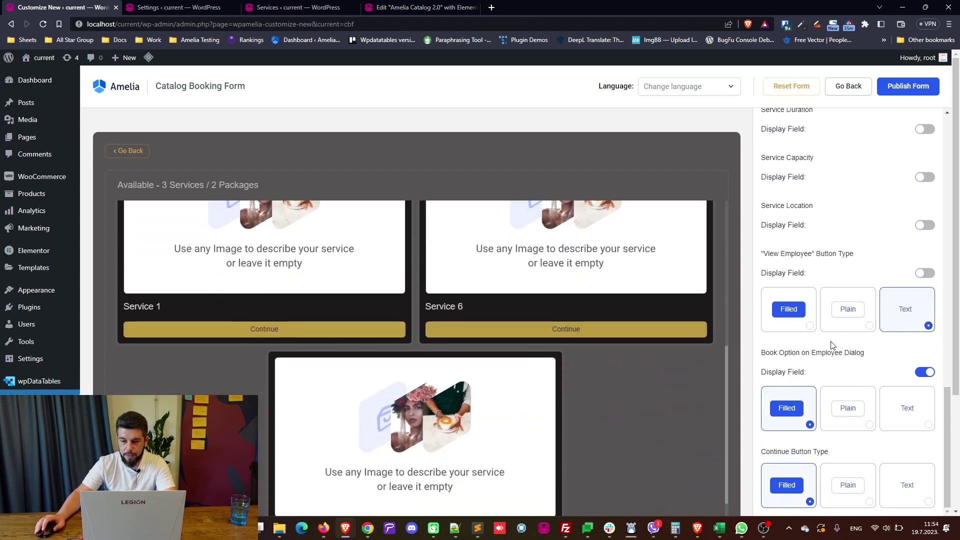
scroll(628, 358, down, 1)
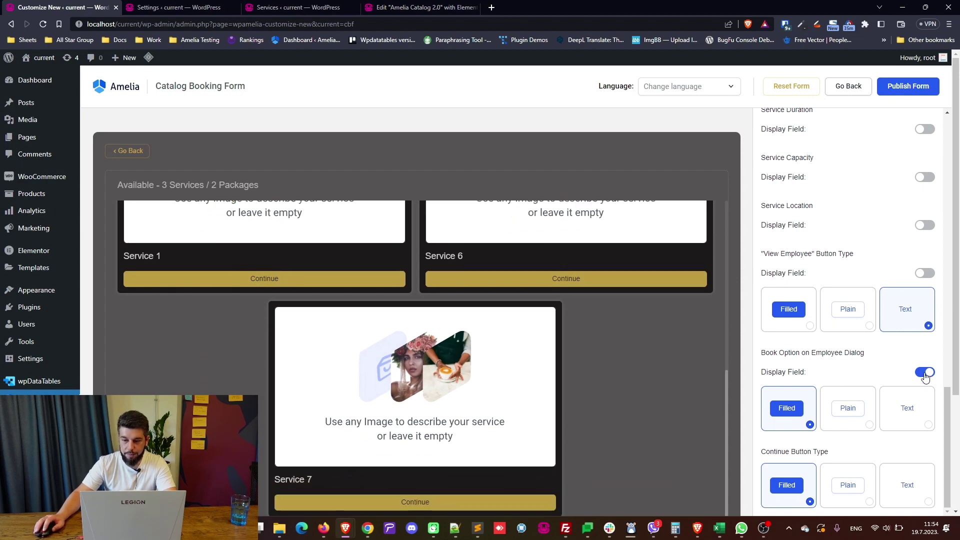
click(925, 373)
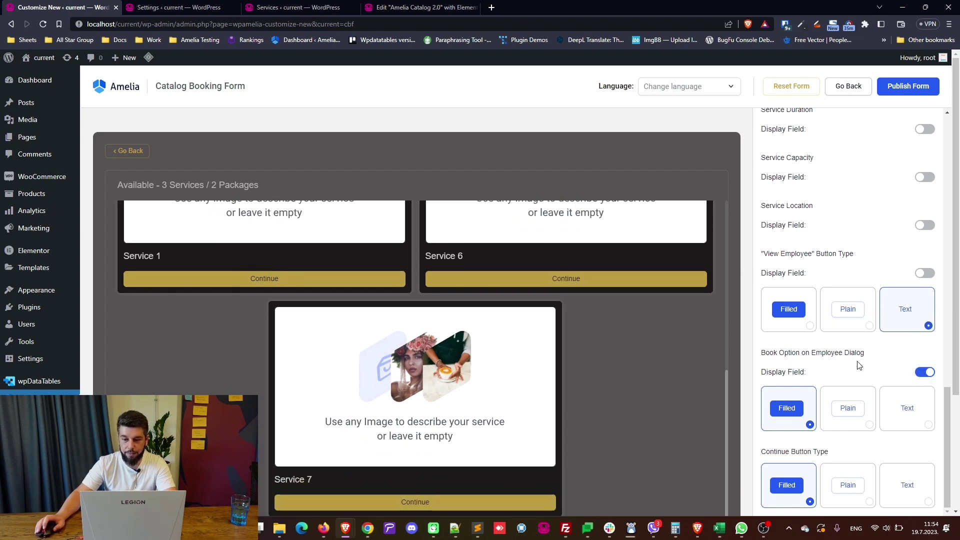
scroll(846, 356, up, 15)
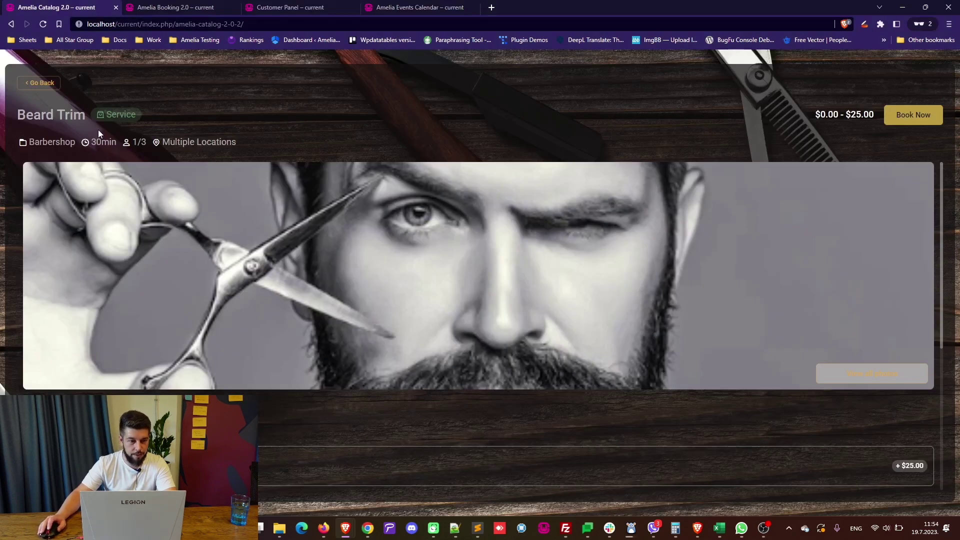
On the live catalog page, view the Beard Trim service's employee list and expand the description of the second employee
scroll(82, 251, down, 1)
scroll(896, 425, down, 3)
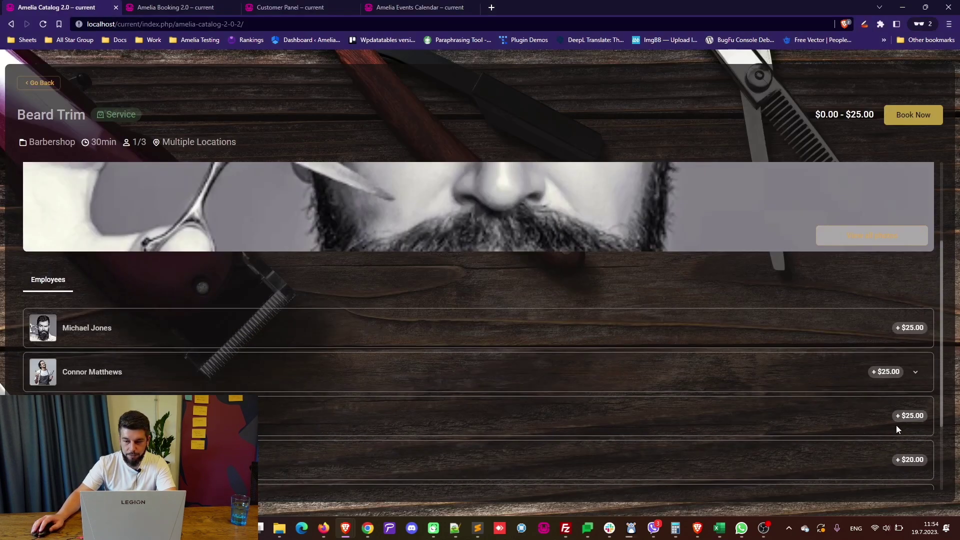
click(916, 310)
scroll(457, 353, down, 2)
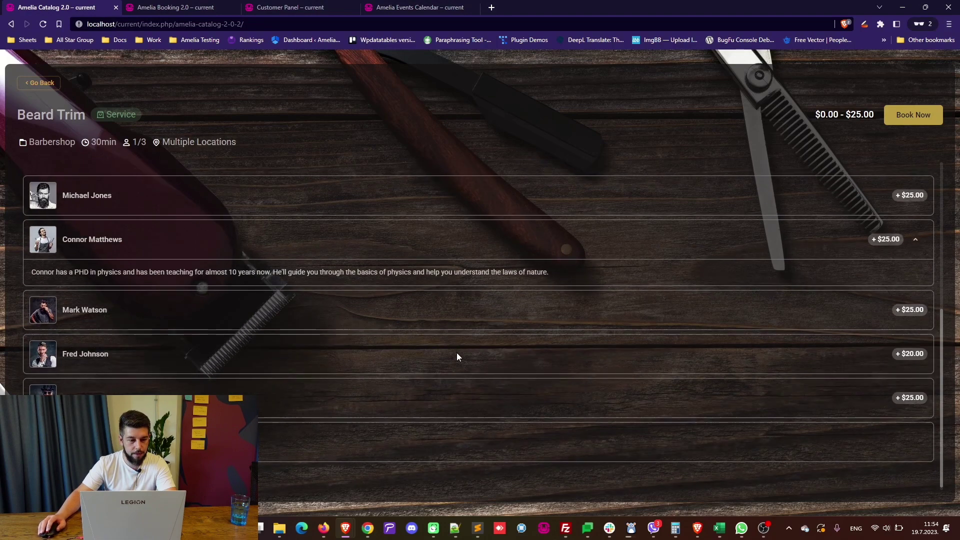
scroll(422, 340, up, 6)
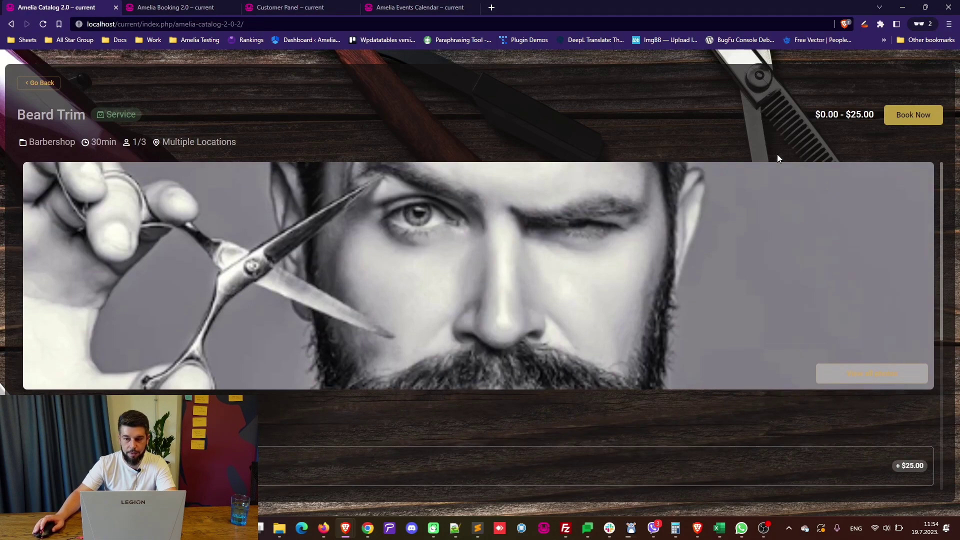
Go back to the service list, view Beard Trim's employees, and open the service through Book This Service in the employee dialog
click(39, 83)
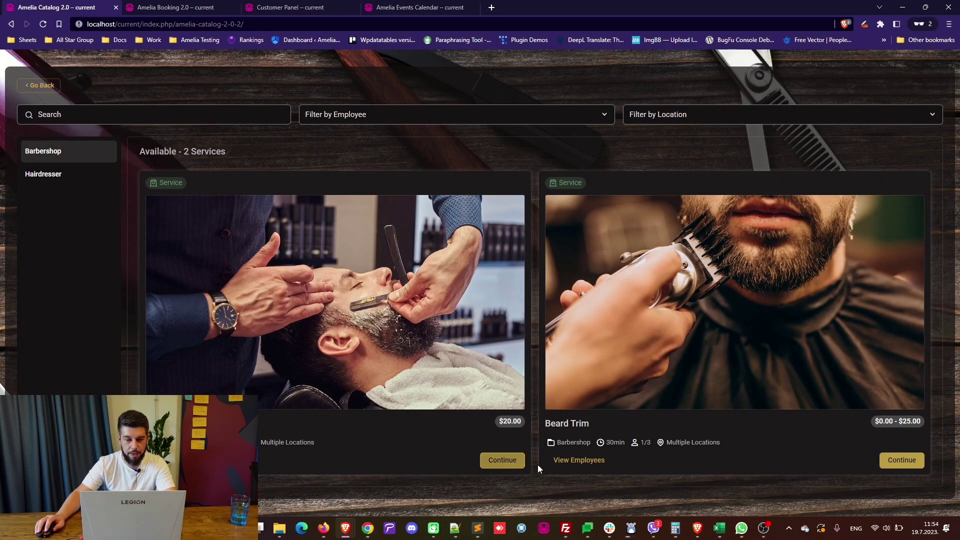
click(589, 464)
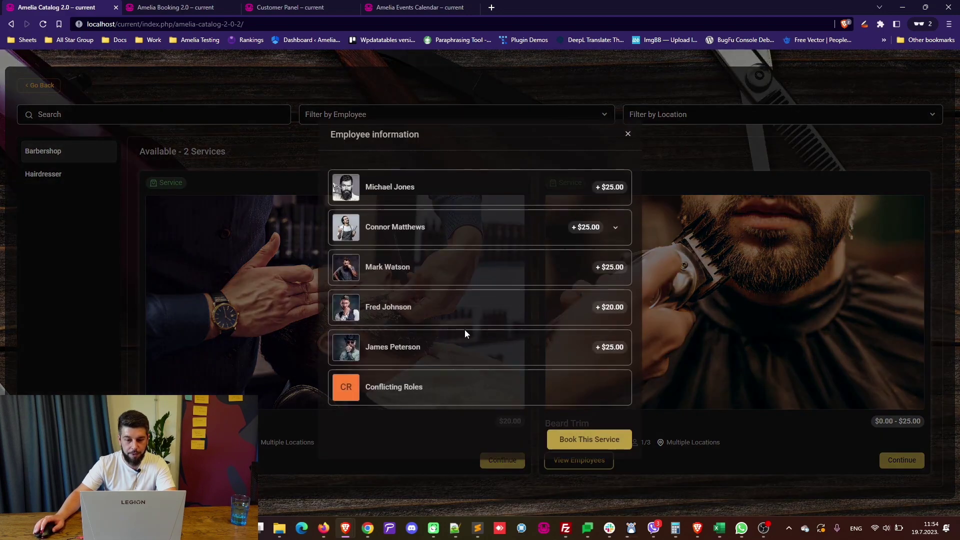
click(595, 440)
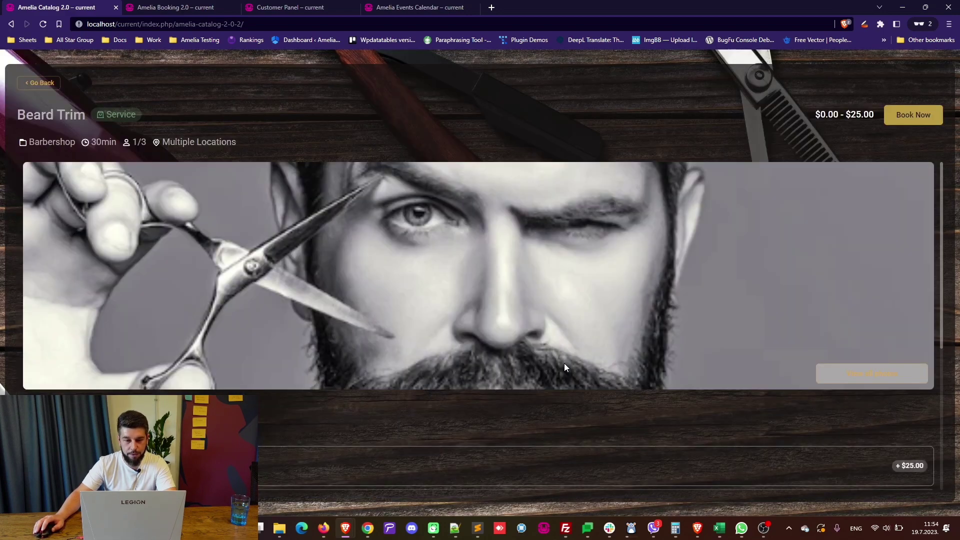
scroll(508, 334, down, 3)
In the admin, open the Catalog form's Service Details step and examine its preview, including the description text and available packages
key(alt+Tab)
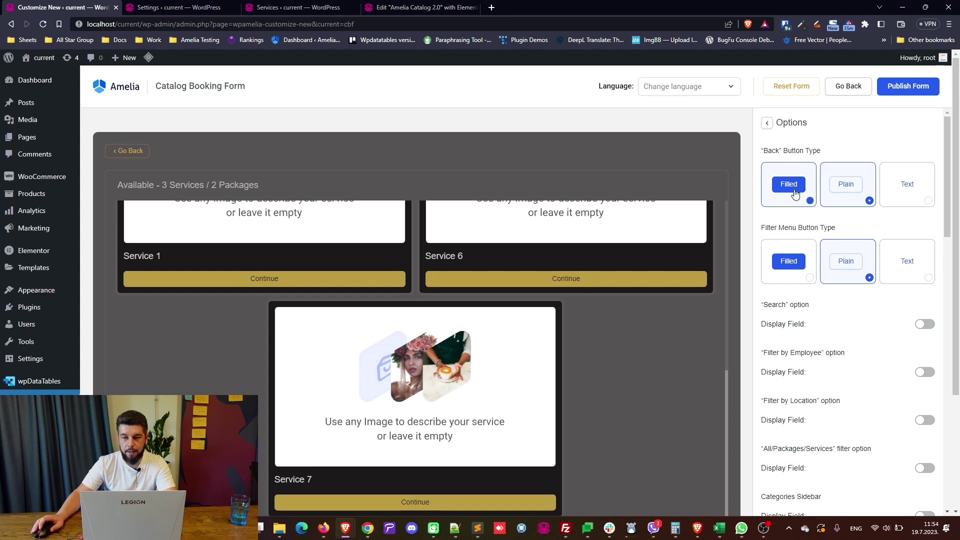
click(765, 122)
click(766, 123)
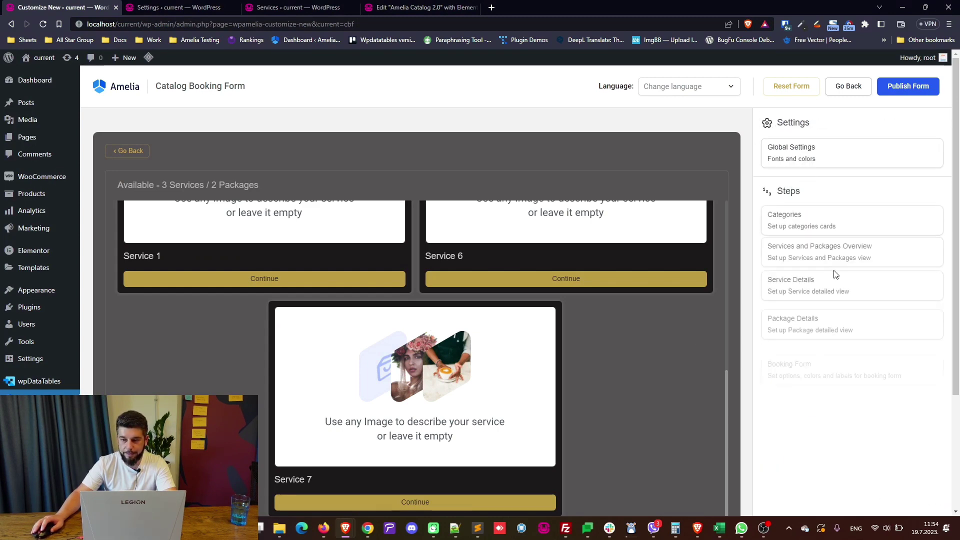
click(824, 290)
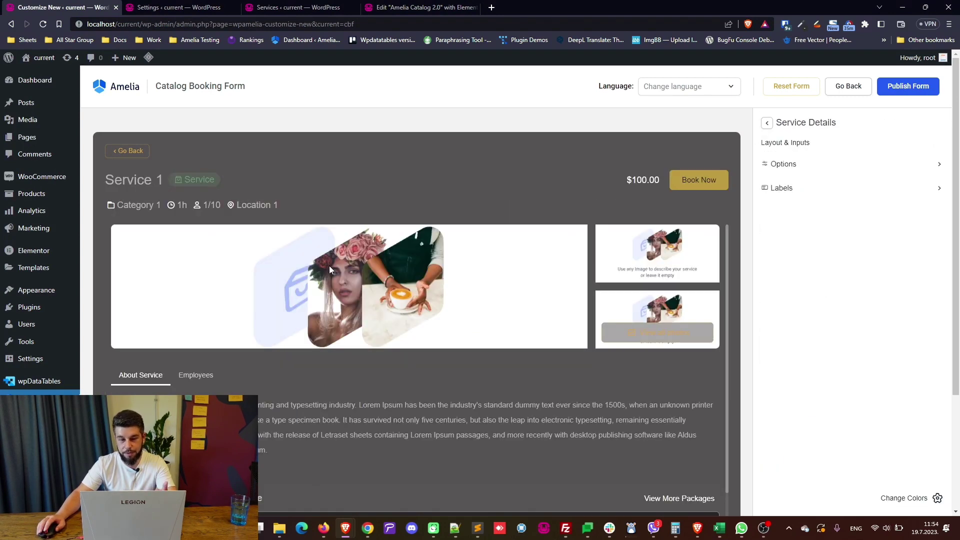
scroll(329, 265, down, 2)
drag(110, 356, 281, 398)
scroll(281, 392, down, 3)
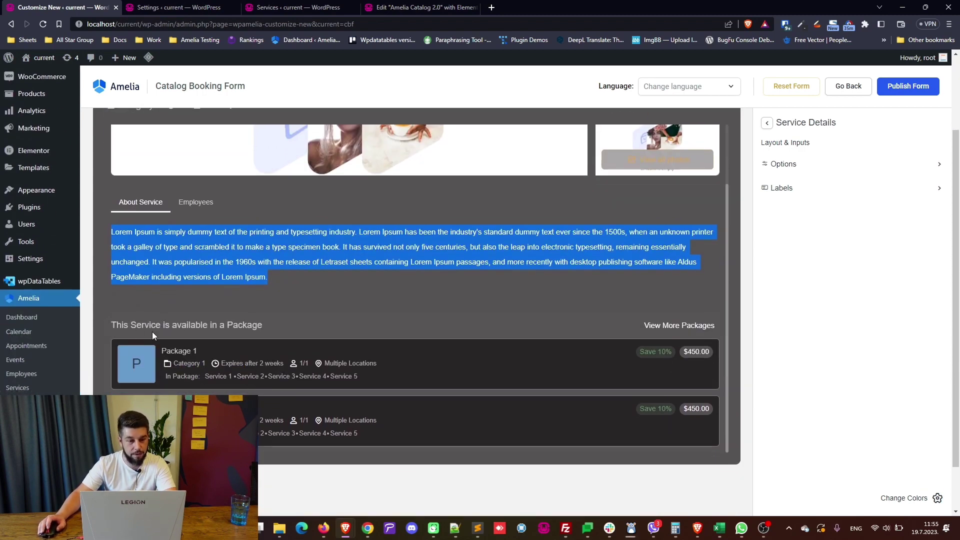
scroll(310, 395, up, 2)
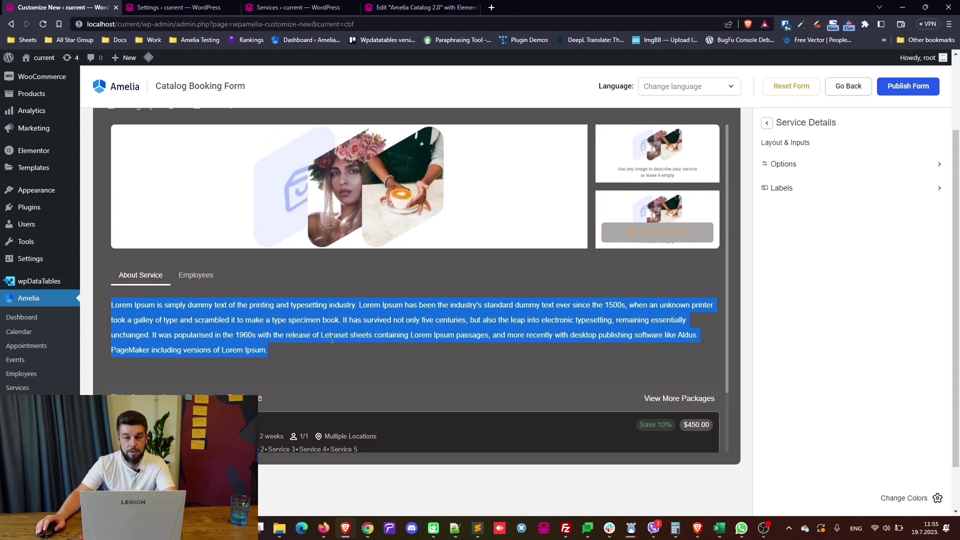
scroll(354, 278, up, 2)
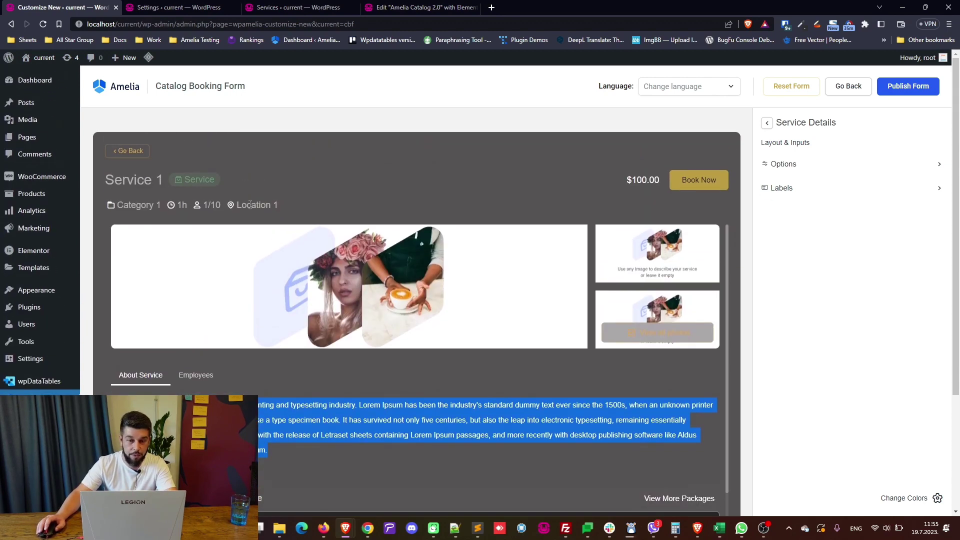
Leave Service Details and open the Catalog form's Booking Form step for customization
click(767, 122)
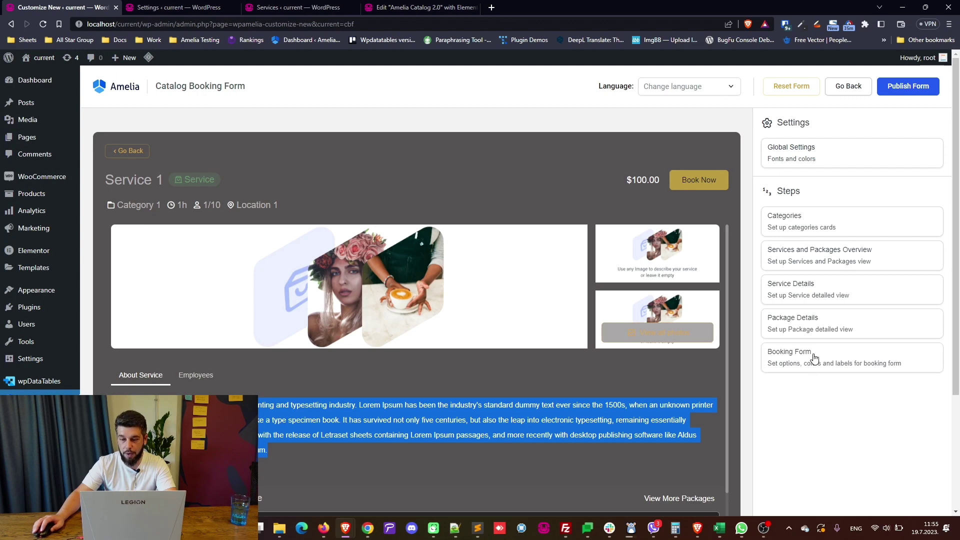
click(814, 358)
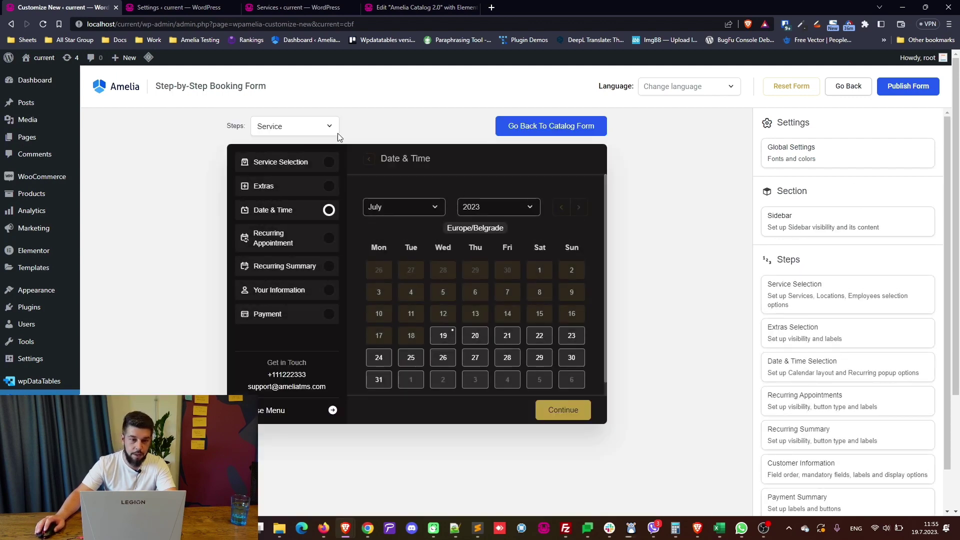
drag(155, 86, 287, 102)
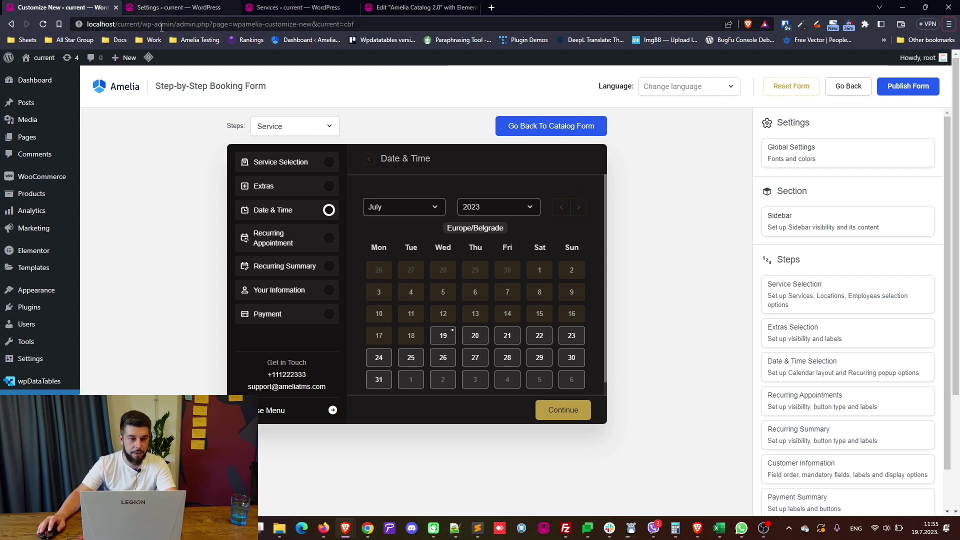
On the live catalog page, start booking Beard Trim, select the employee priced at +$20.00, and continue to the extras
key(alt+Tab)
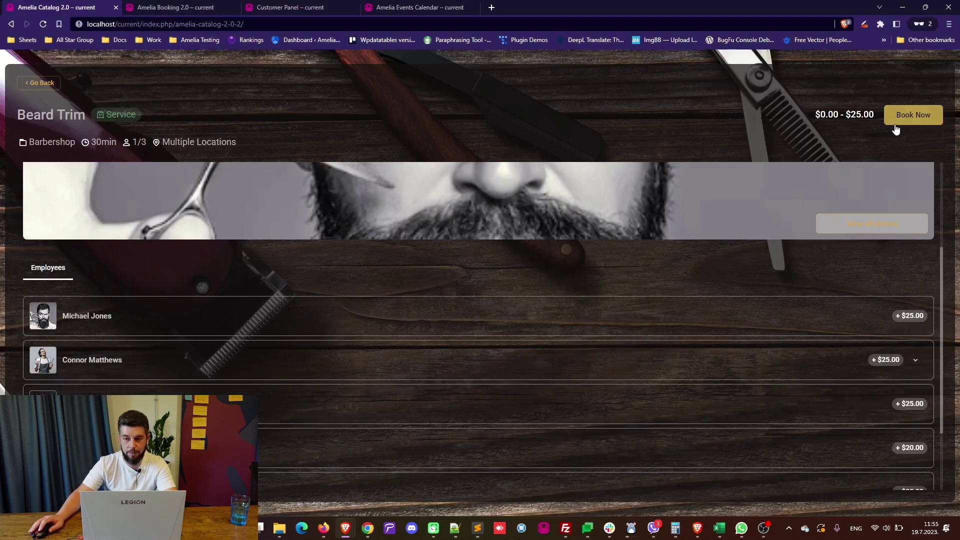
click(896, 130)
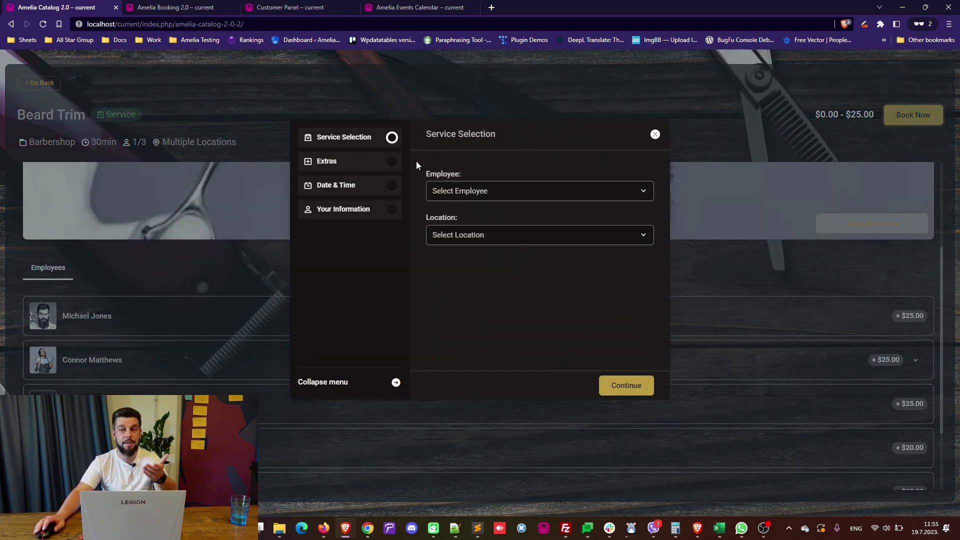
click(508, 189)
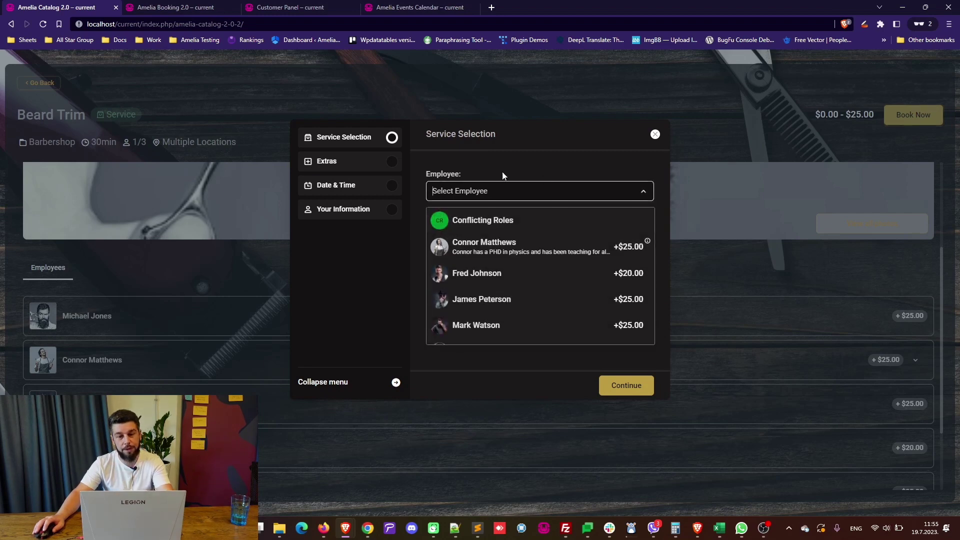
click(495, 272)
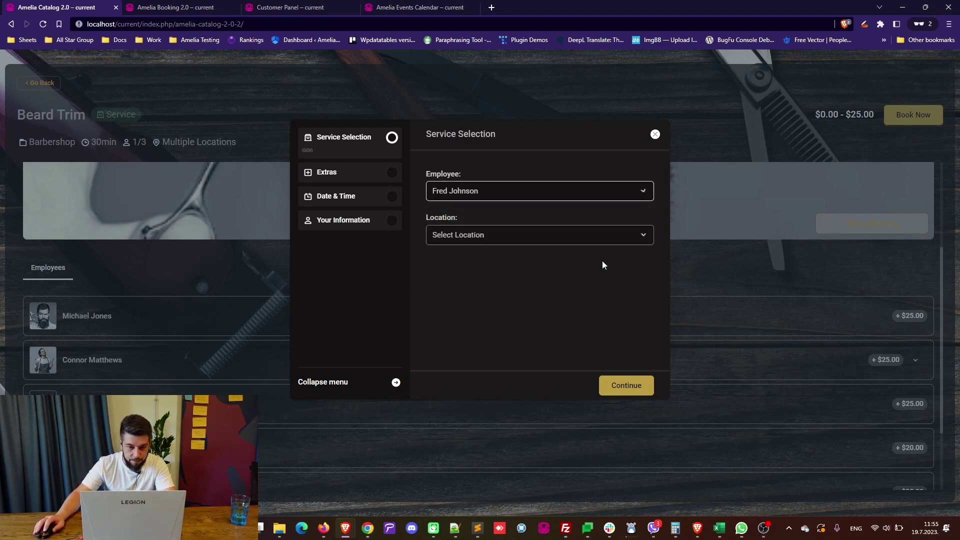
click(641, 386)
click(591, 380)
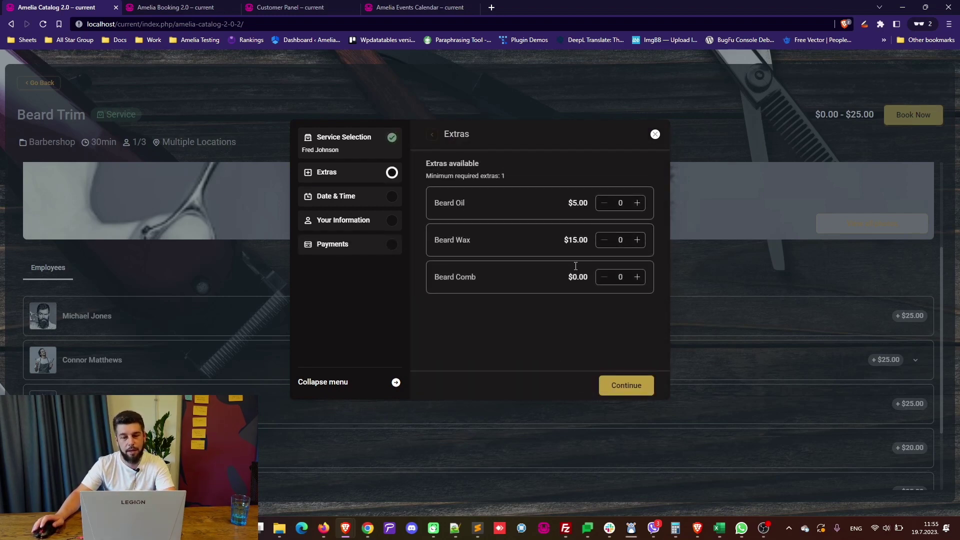
Switch back to the admin and return from the Step-by-Step Booking Form to the Catalog form
key(alt+Tab)
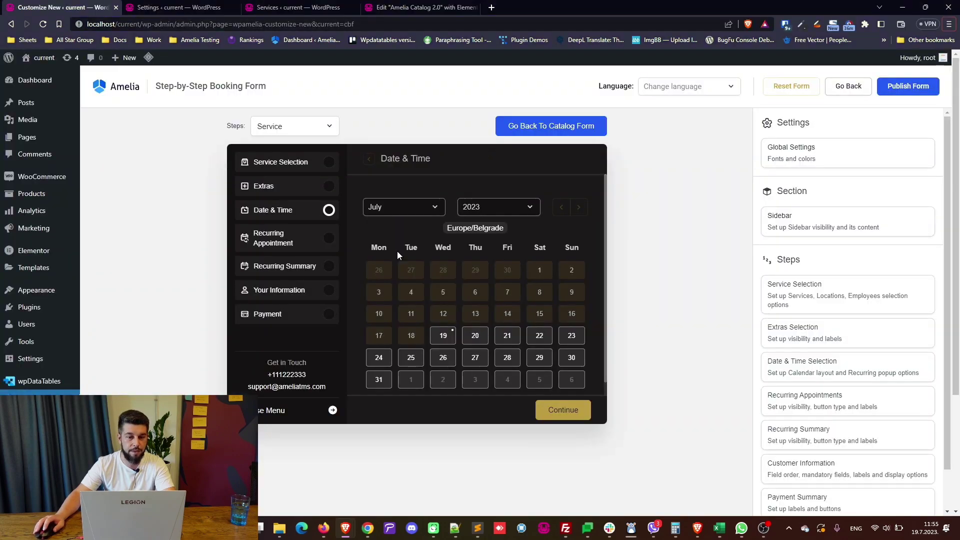
drag(156, 86, 292, 105)
click(539, 125)
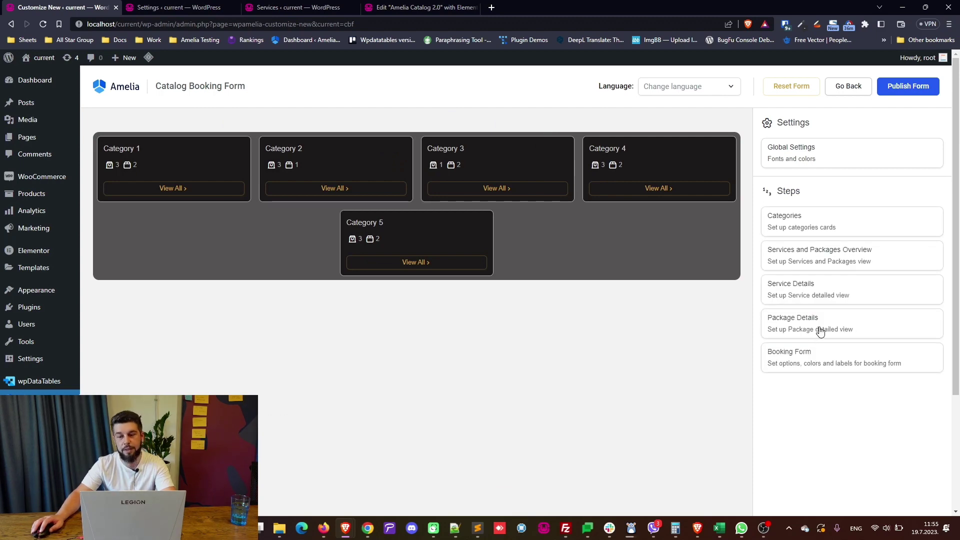
Open the Package Details step and look through its button type and field display options
click(820, 332)
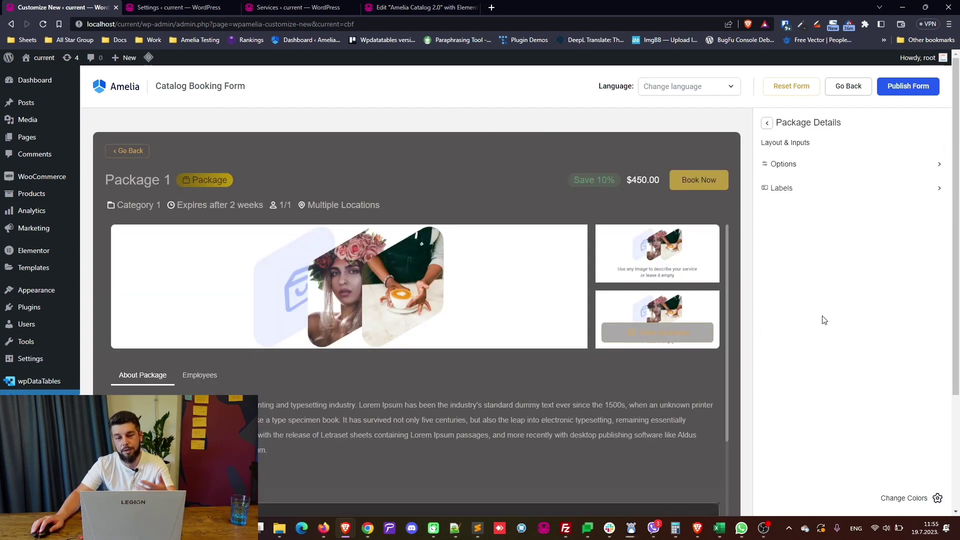
click(789, 164)
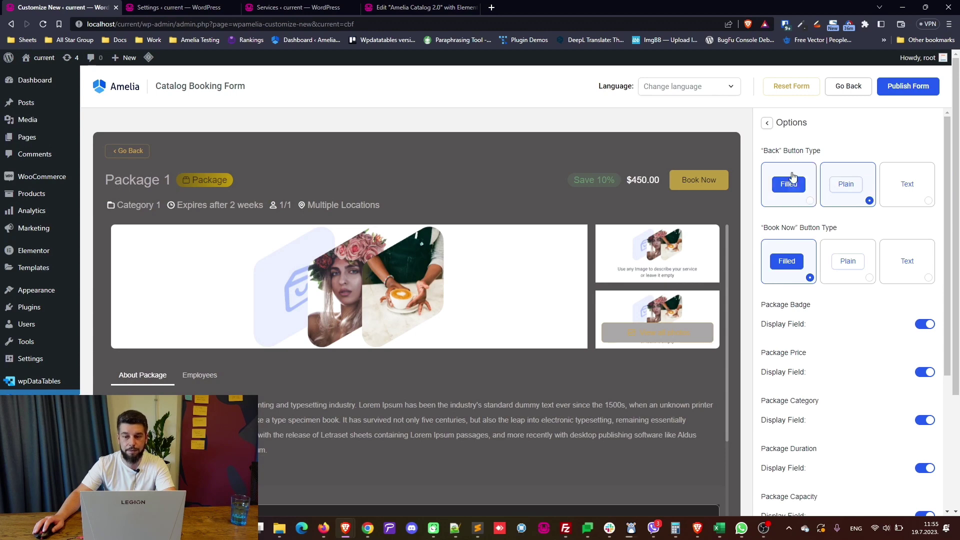
scroll(820, 210, down, 4)
scroll(810, 200, up, 4)
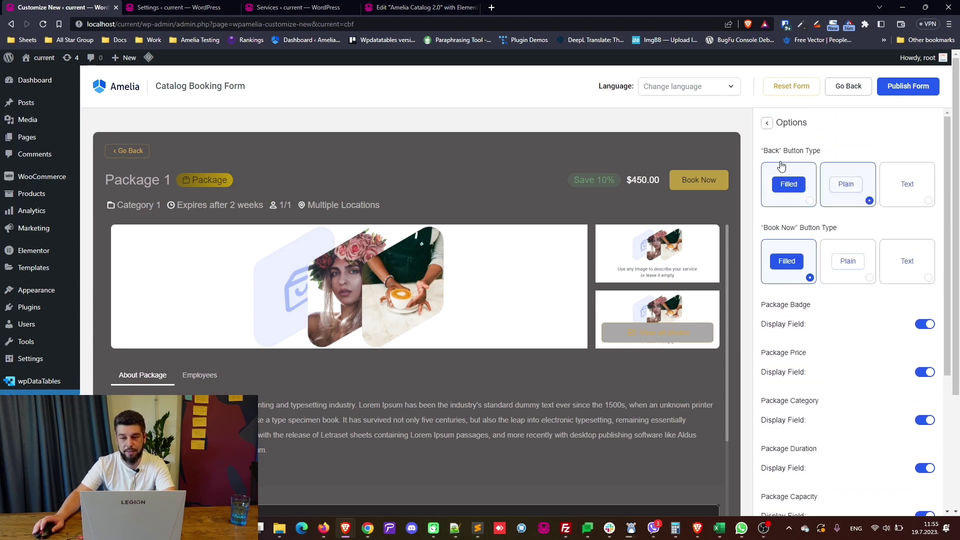
click(767, 123)
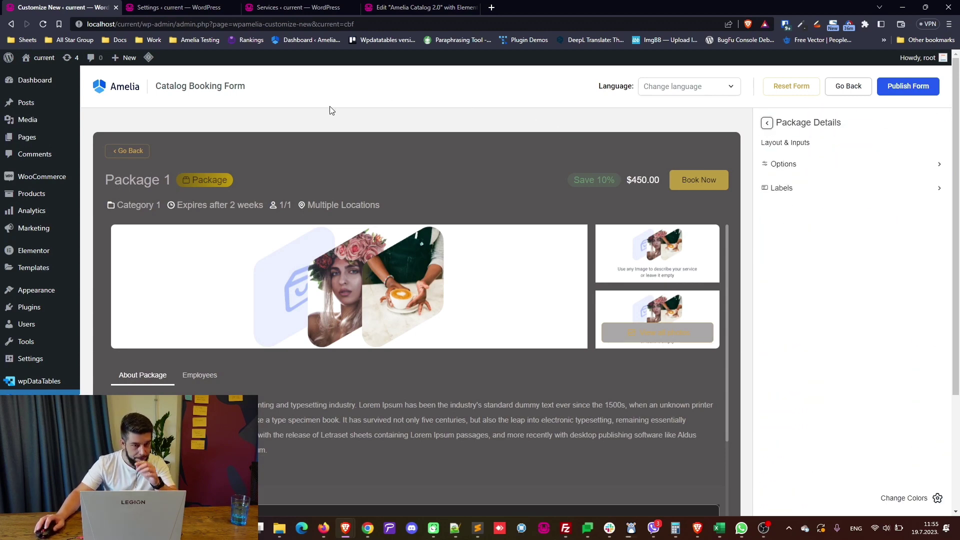
Leave the Catalog form and open Event List Booking Form 2.0 for customization
click(854, 87)
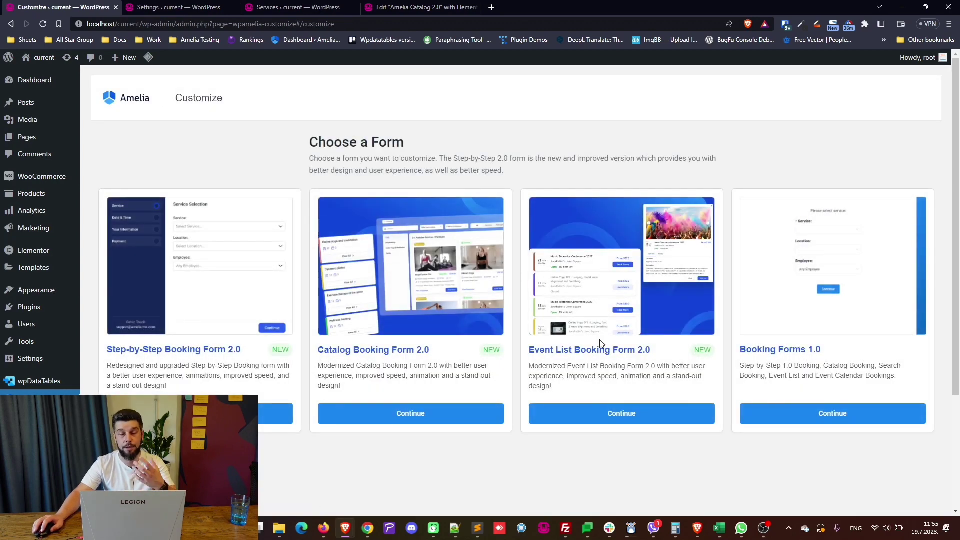
drag(529, 350, 648, 354)
click(648, 353)
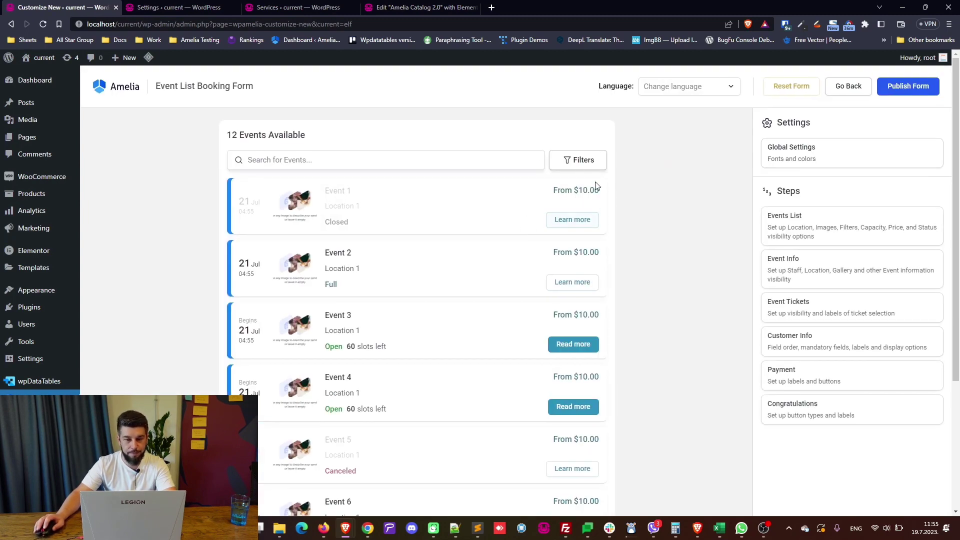
Open the color options in the Event List form's global settings and view the Primary and state colors group
click(801, 159)
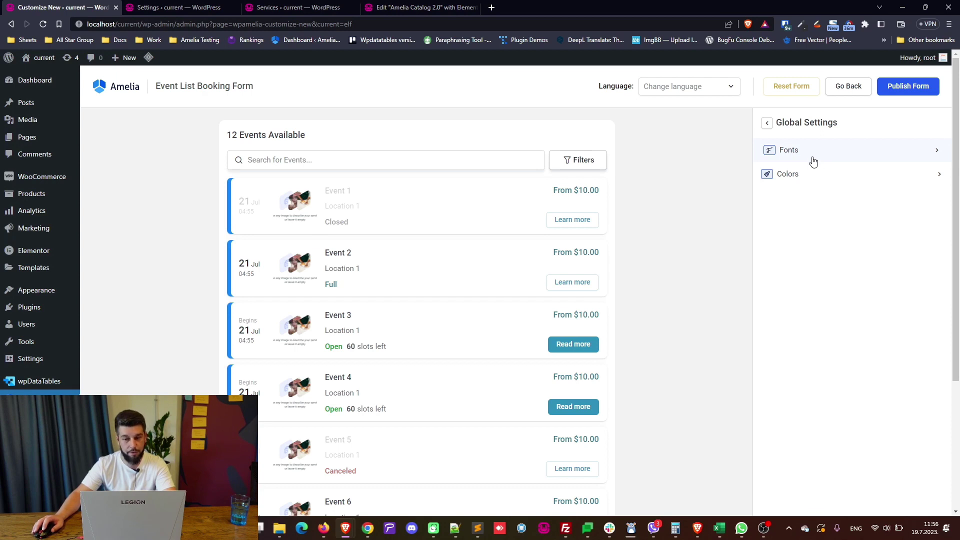
click(815, 174)
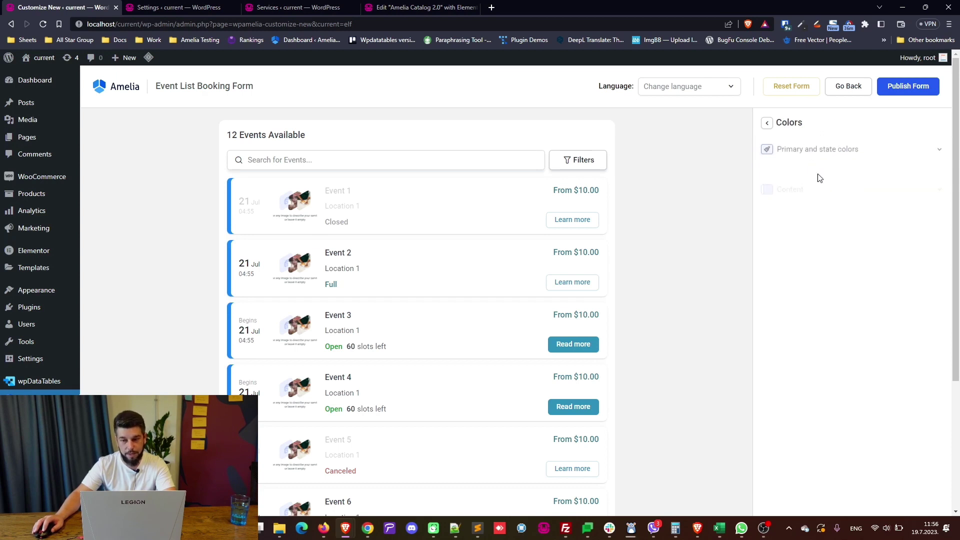
click(932, 157)
click(932, 157)
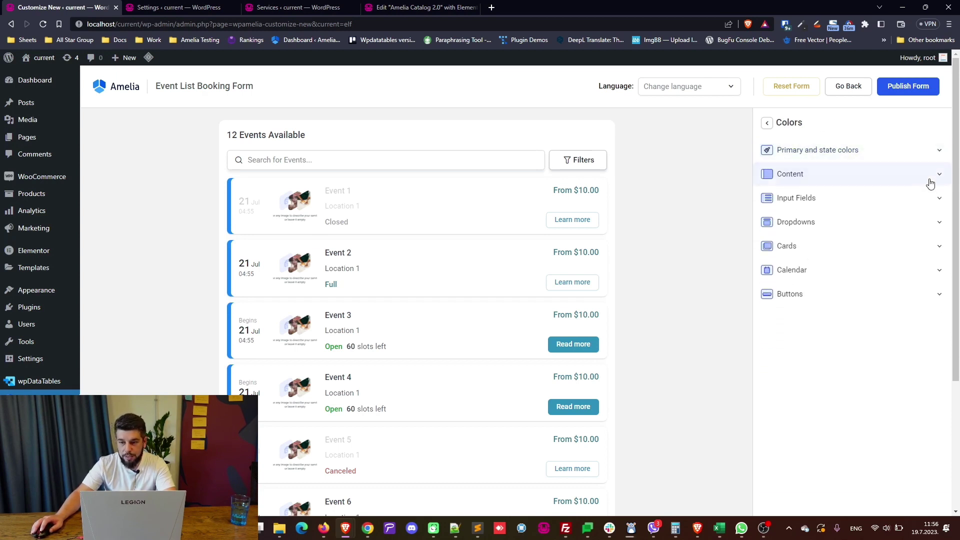
Set the Content background color to a very dark red in the Event List form's global colors
click(935, 178)
click(935, 202)
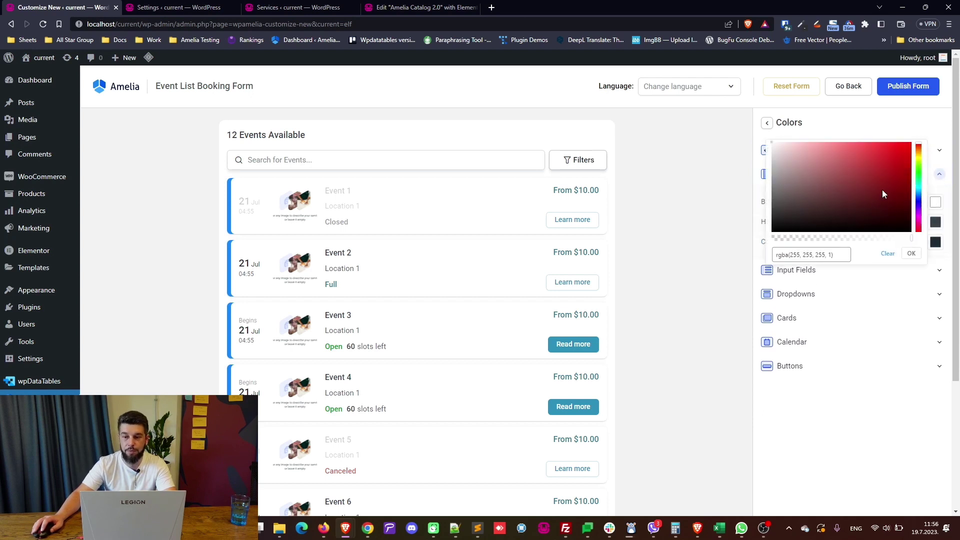
click(887, 216)
click(911, 253)
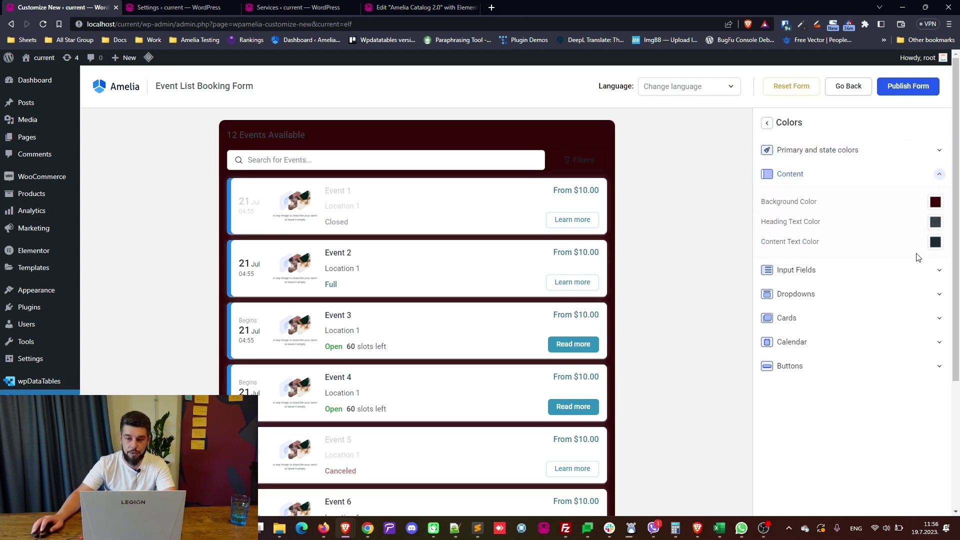
Set the Cards background color to rgba(169, 19, 19, 1) and check the event cards down the preview
click(815, 319)
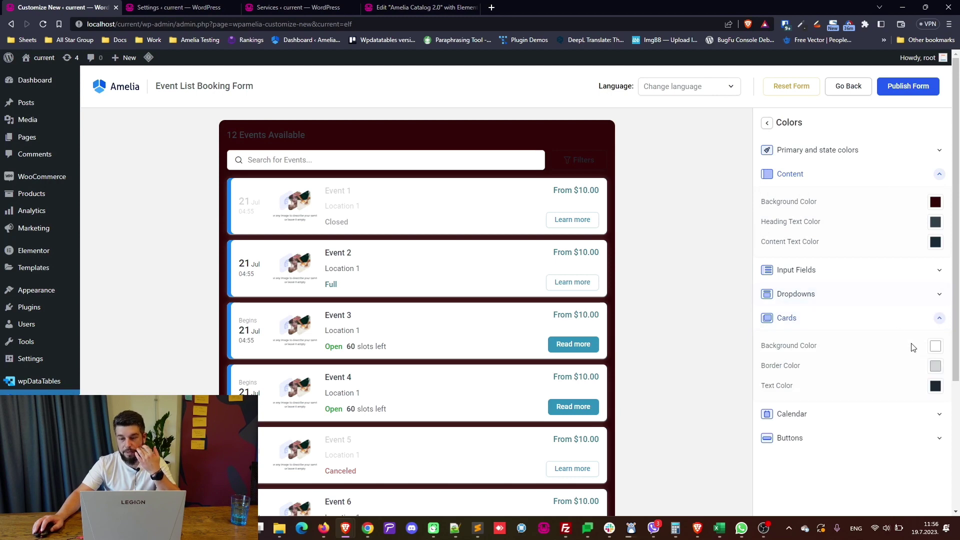
click(935, 346)
click(895, 316)
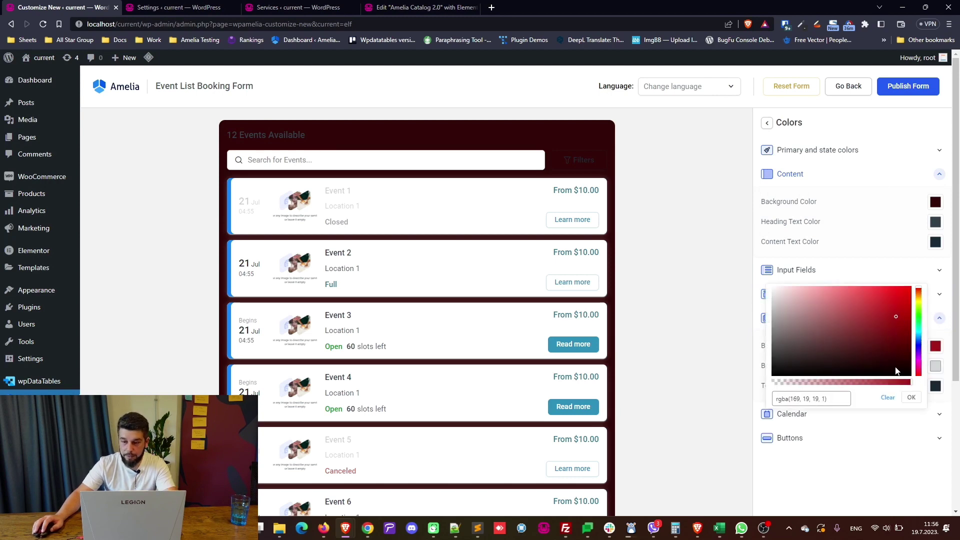
click(911, 398)
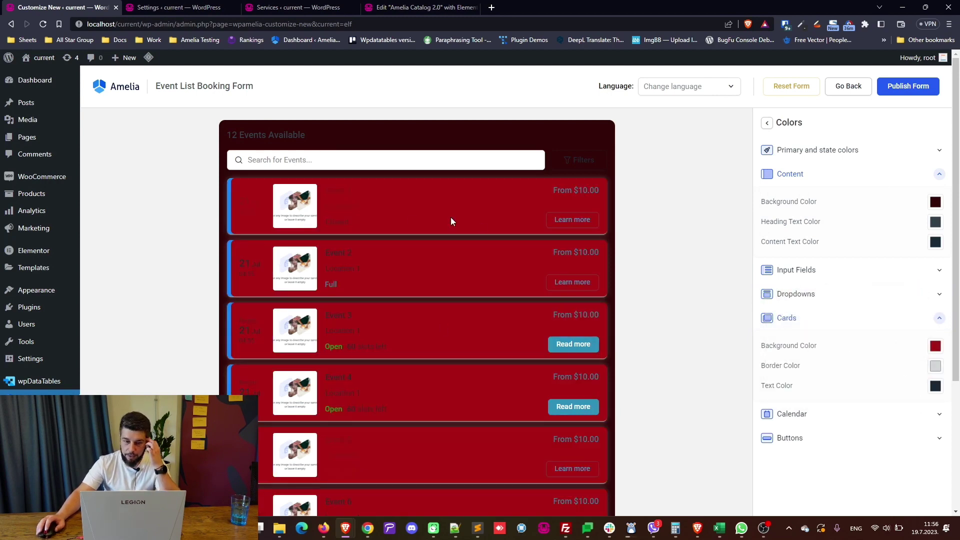
scroll(426, 264, down, 2)
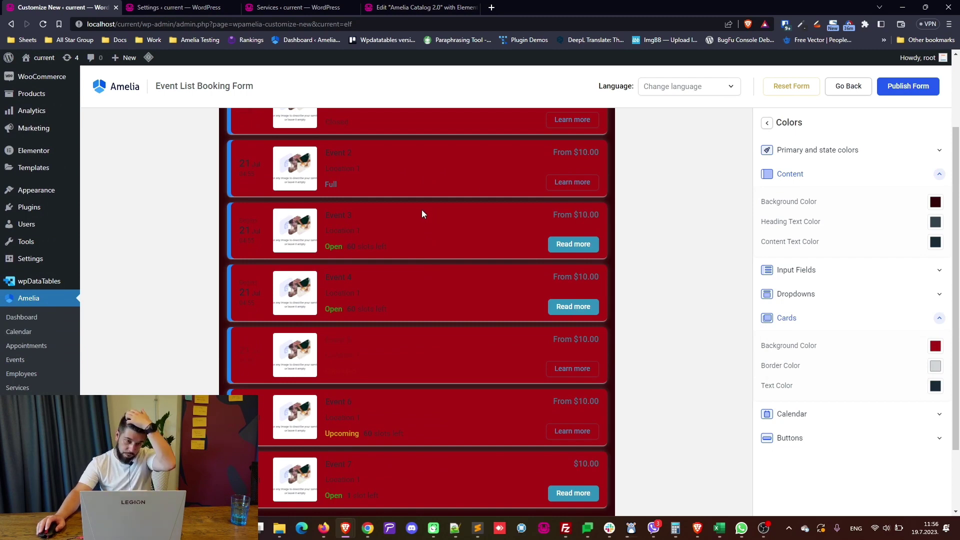
scroll(414, 191, down, 2)
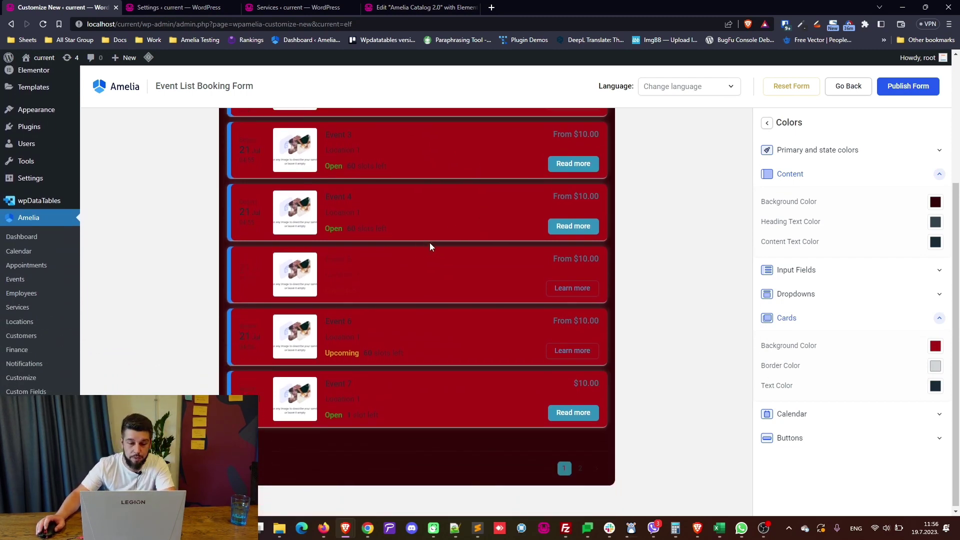
scroll(430, 247, up, 4)
Reopen the global colors and set the Primary Button Background Color to a very light blue in the Buttons group
click(768, 122)
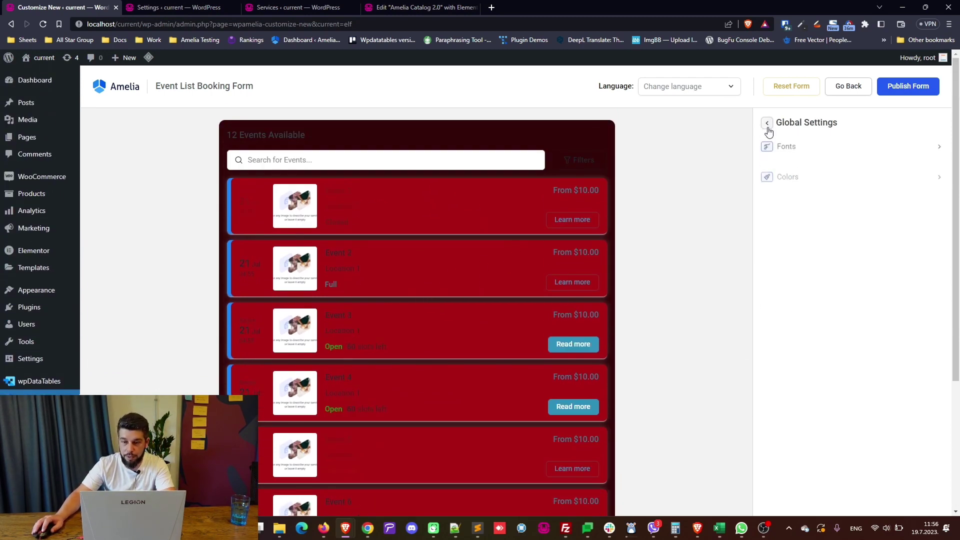
click(807, 173)
scroll(873, 351, down, 3)
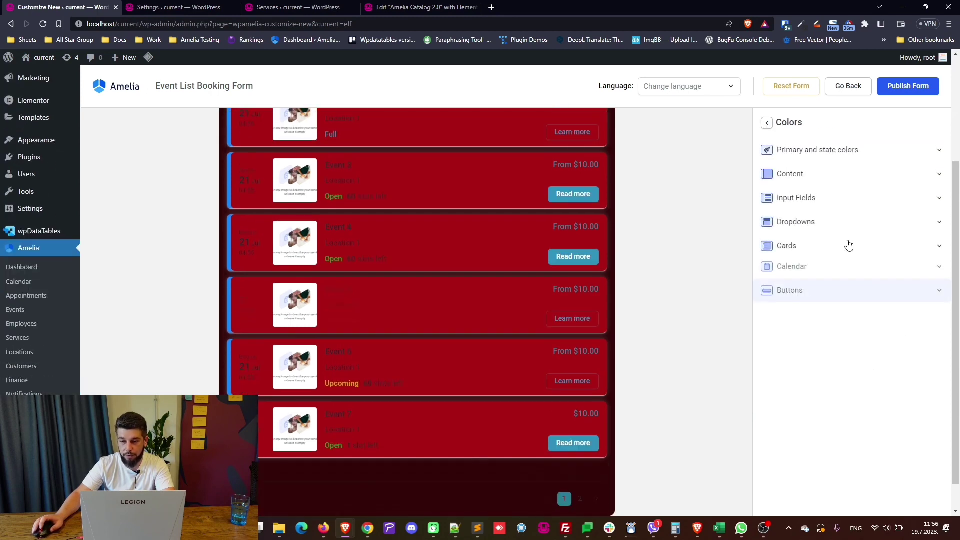
click(850, 222)
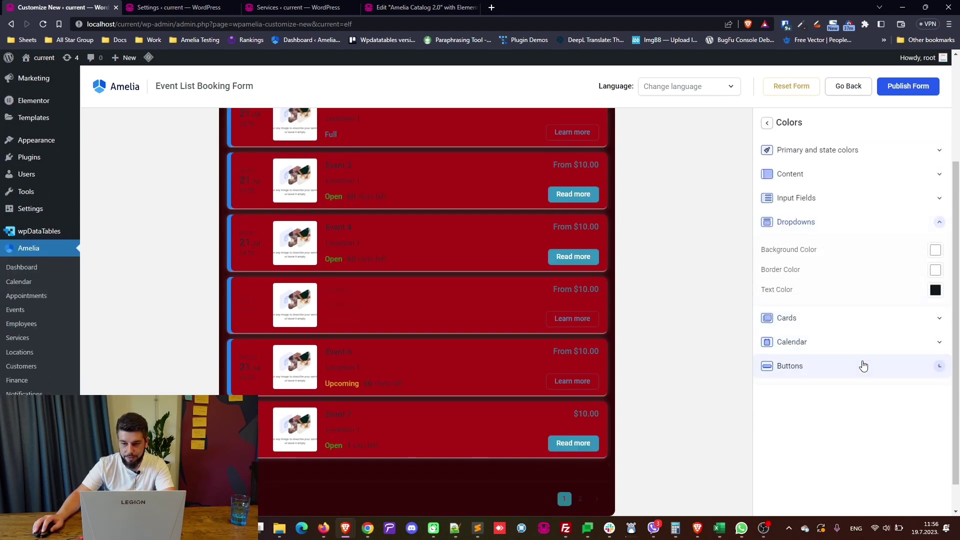
click(863, 364)
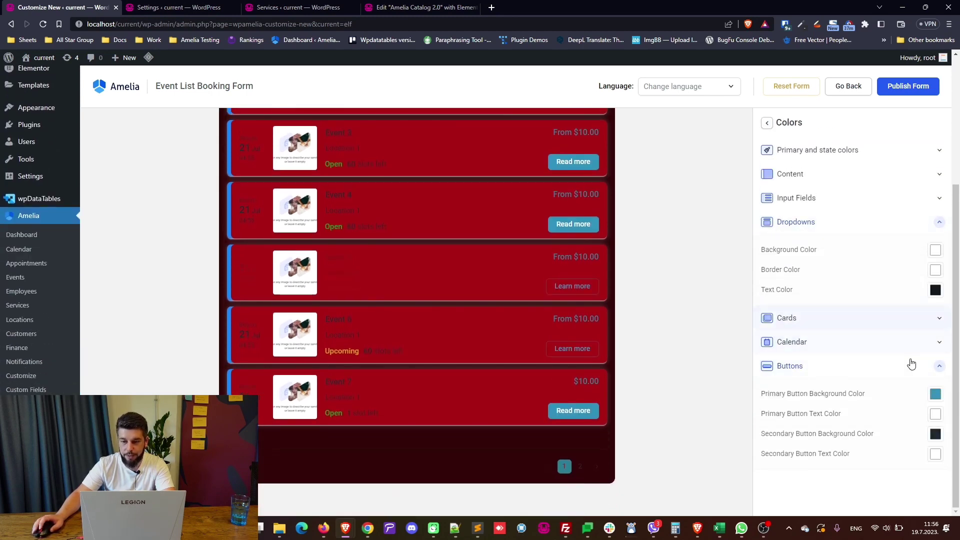
click(935, 394)
click(878, 422)
click(908, 445)
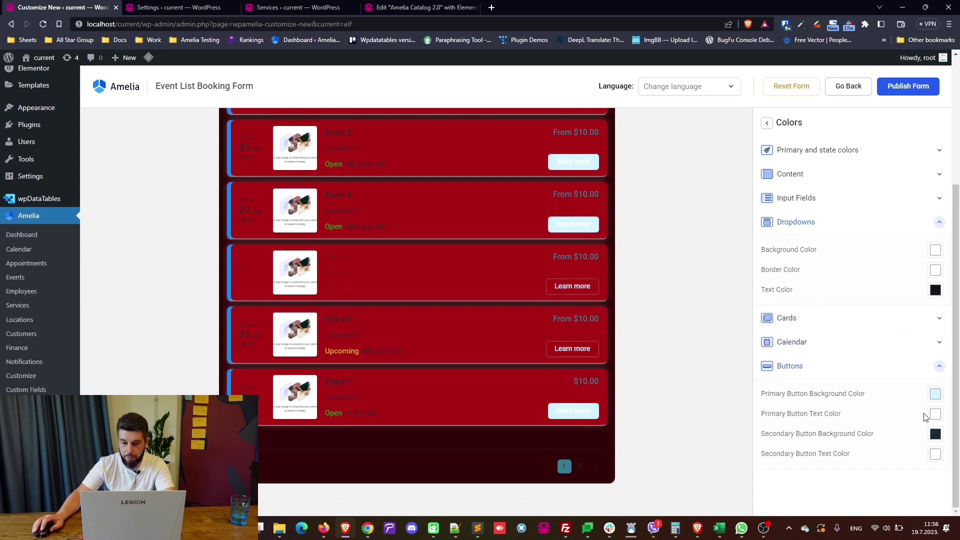
Set the Primary Button Text Color to rgba(112, 12, 12, 1)
click(935, 413)
click(872, 392)
click(896, 404)
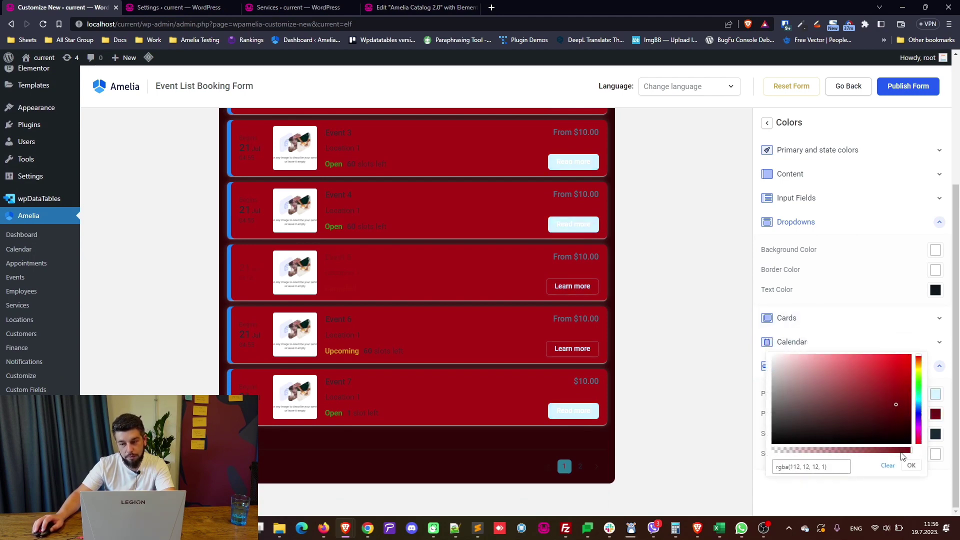
click(915, 466)
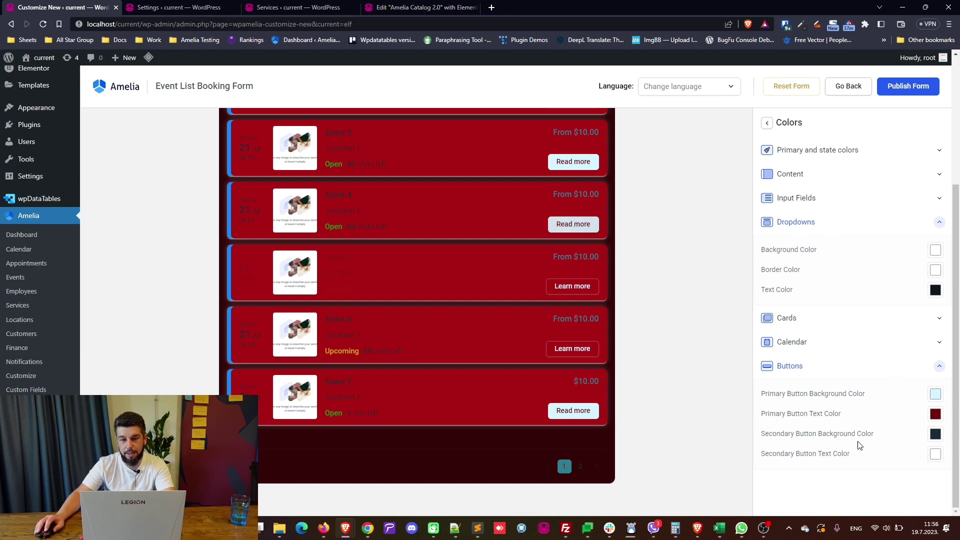
Set the Secondary Button Text Color to a muted pink
click(935, 454)
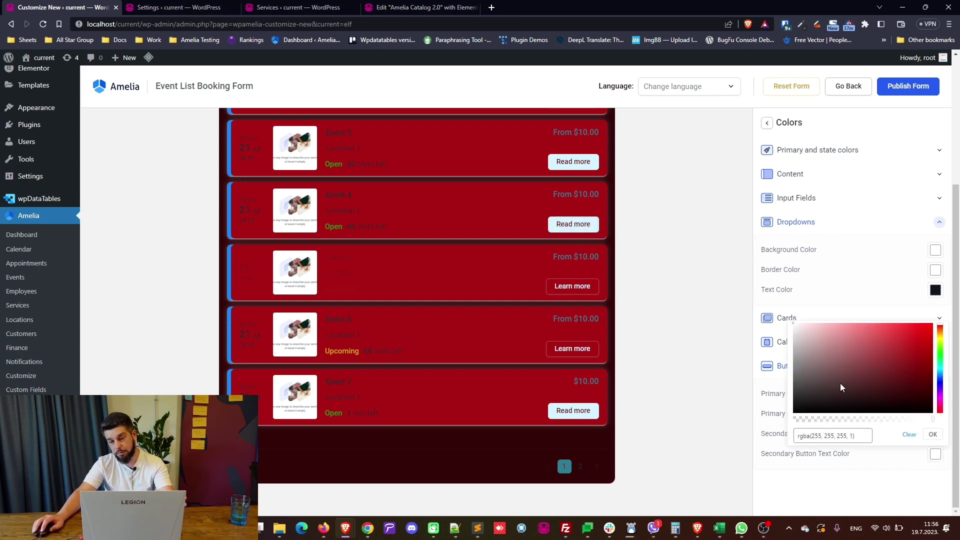
drag(840, 383, 849, 342)
click(931, 435)
scroll(836, 300, up, 5)
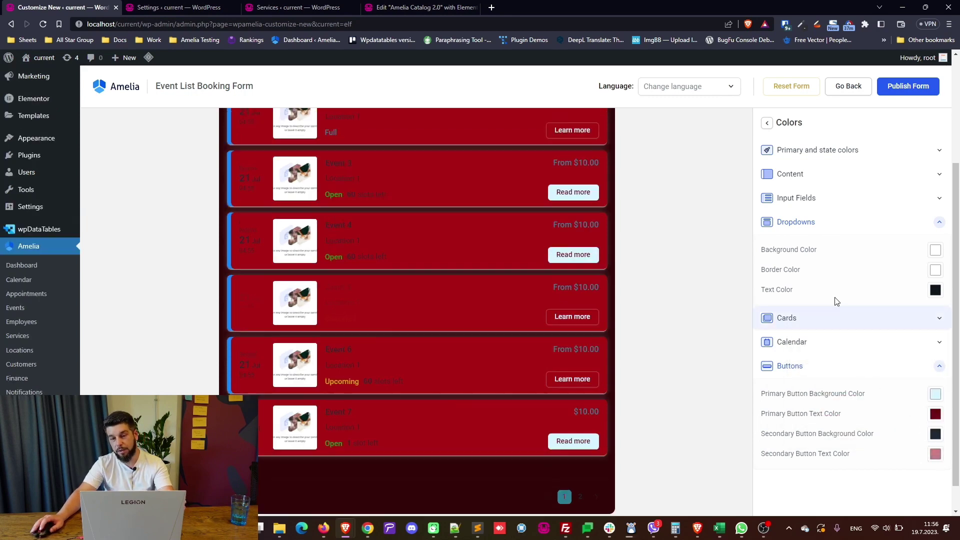
Leave the global settings and open the display options of the Events List step
click(767, 122)
click(767, 124)
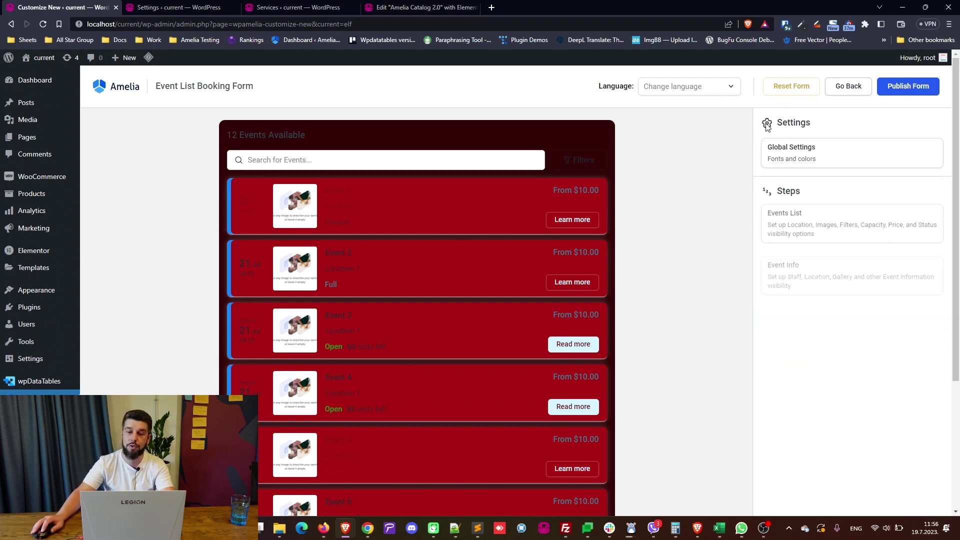
click(826, 231)
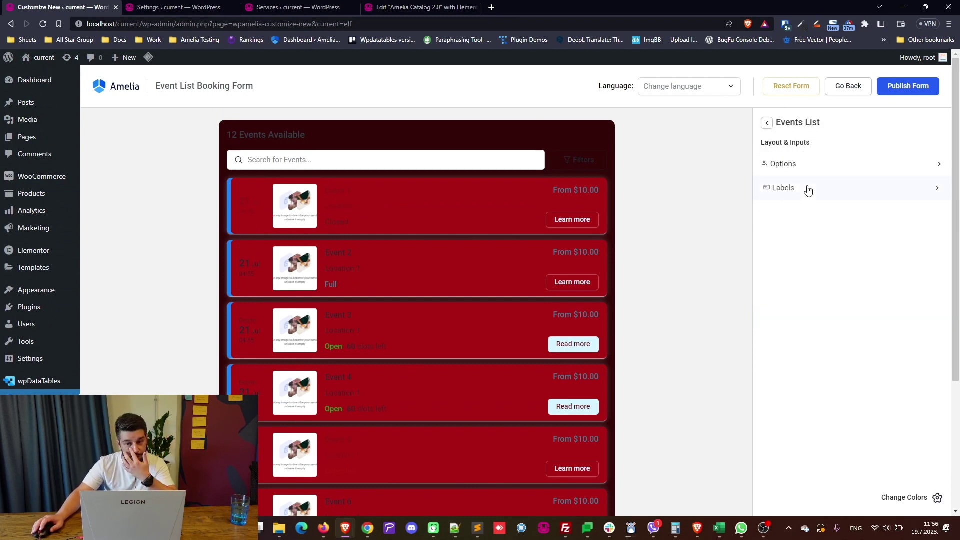
click(803, 167)
scroll(850, 210, up, 4)
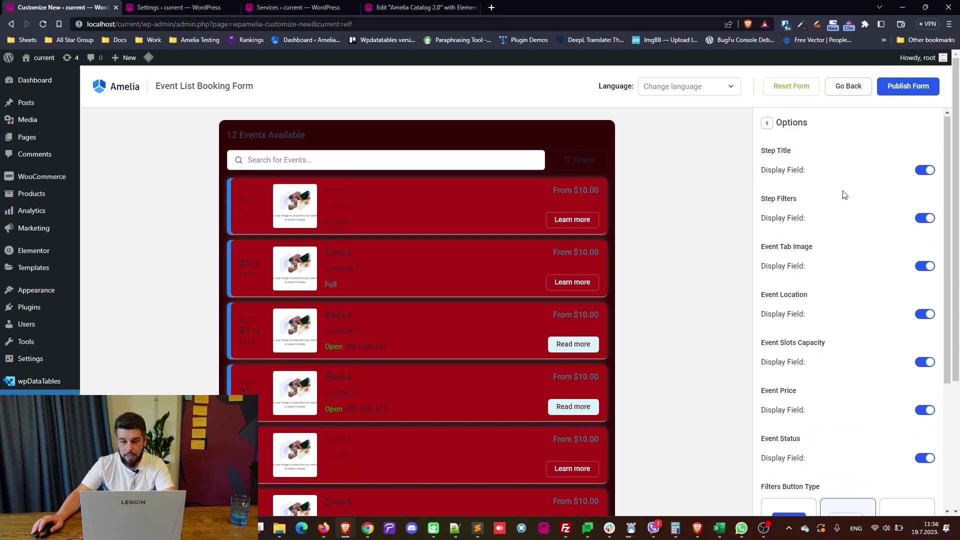
Toggle the display of the Step Title and the Step Filters off and back on
click(923, 172)
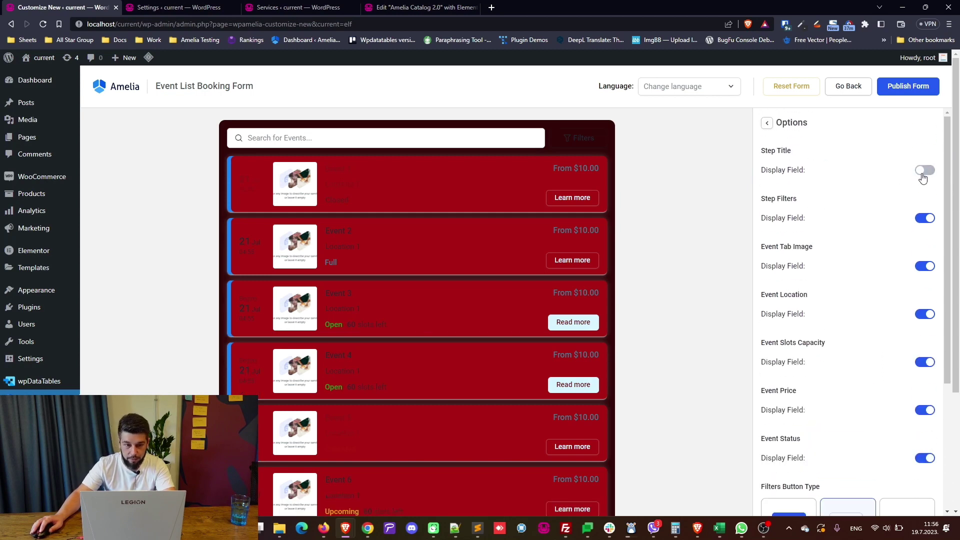
click(922, 173)
drag(239, 144, 315, 139)
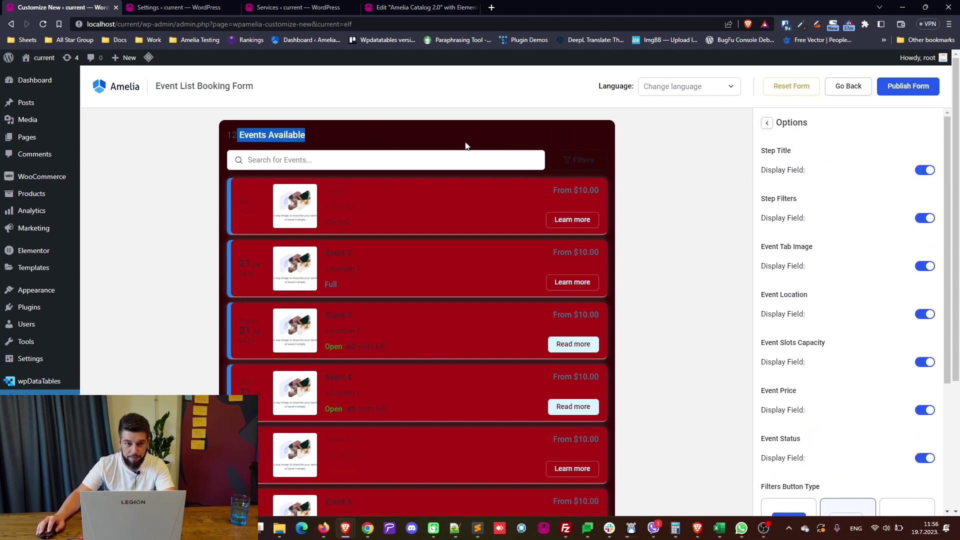
click(918, 221)
click(917, 221)
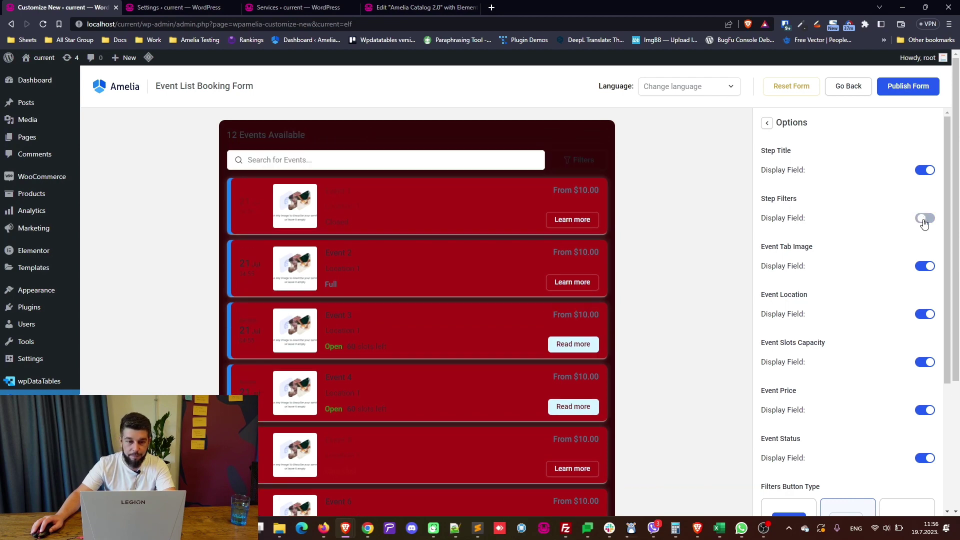
Expand the filters in the form preview and view the event type, event location and date choices
click(579, 160)
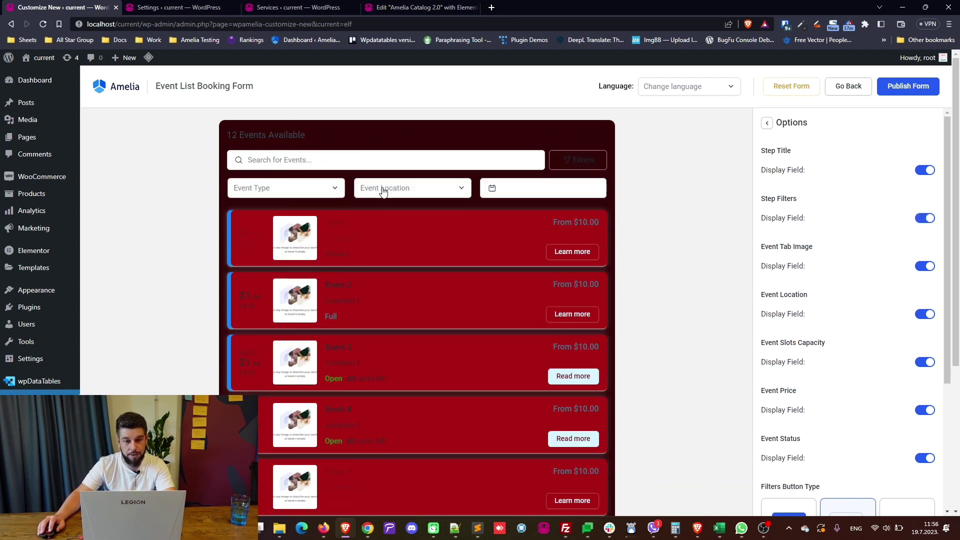
click(312, 193)
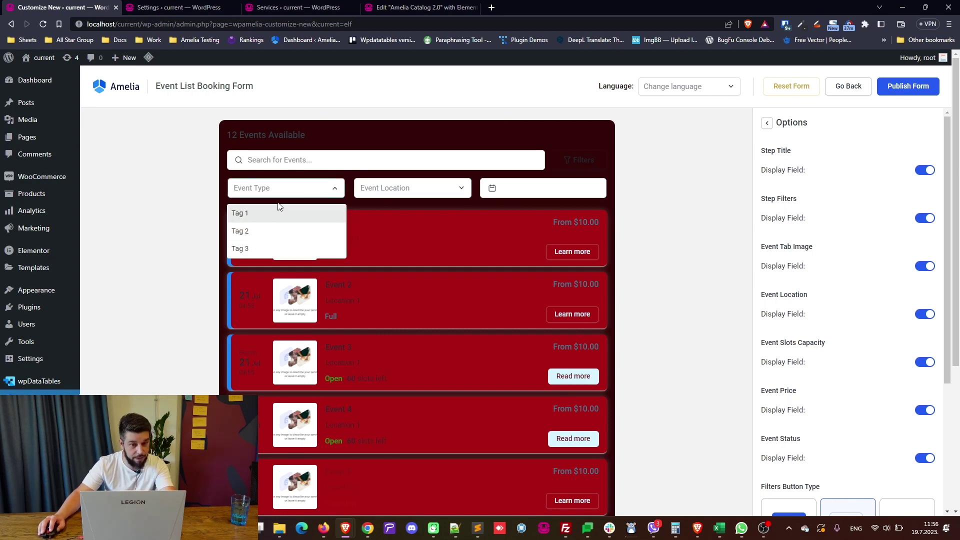
click(403, 188)
click(514, 184)
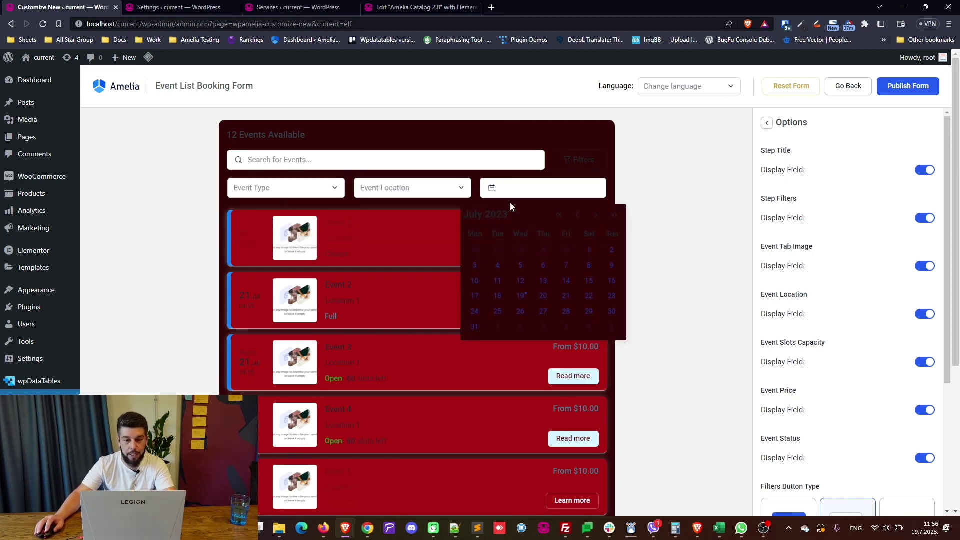
click(839, 260)
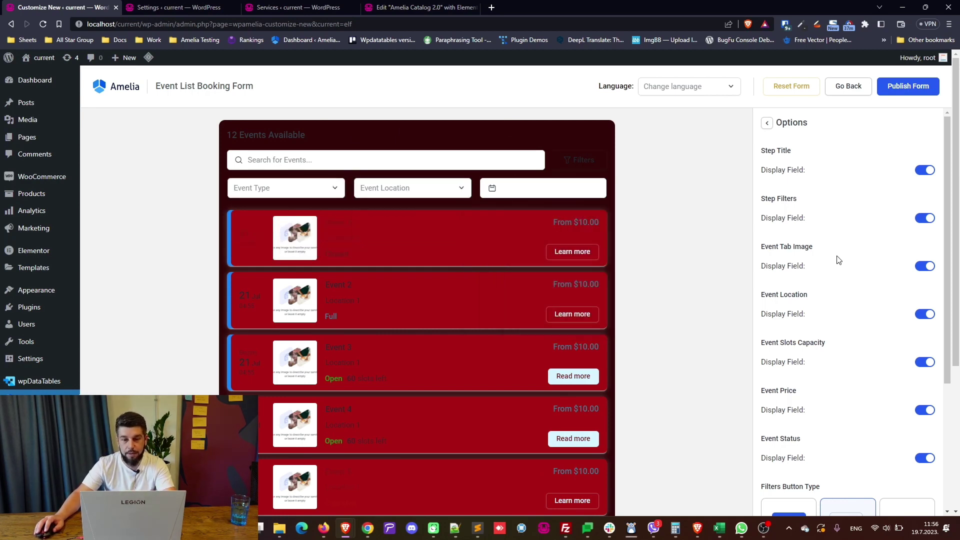
Turn off the display of the Step Filters and the Event Tab Image in the Events List options
click(924, 219)
click(926, 266)
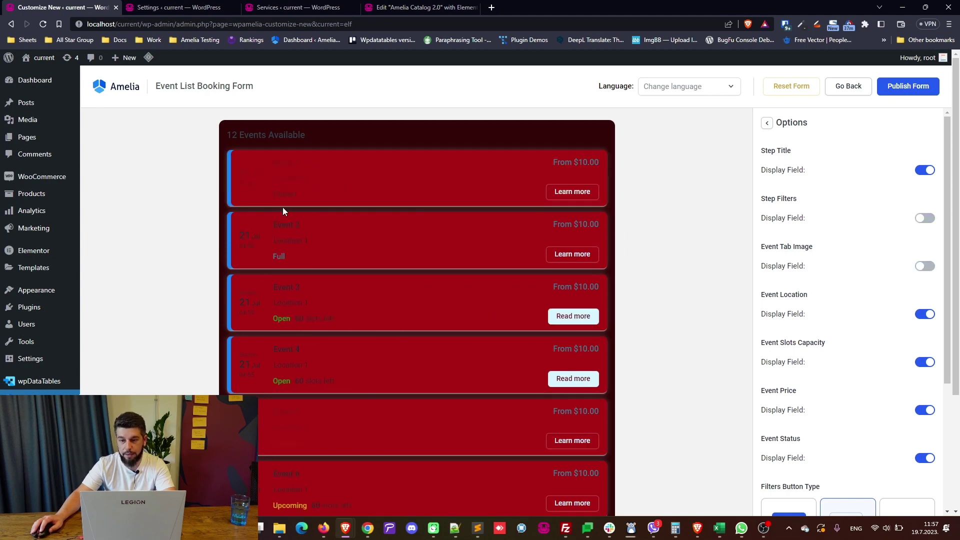
scroll(916, 315, down, 6)
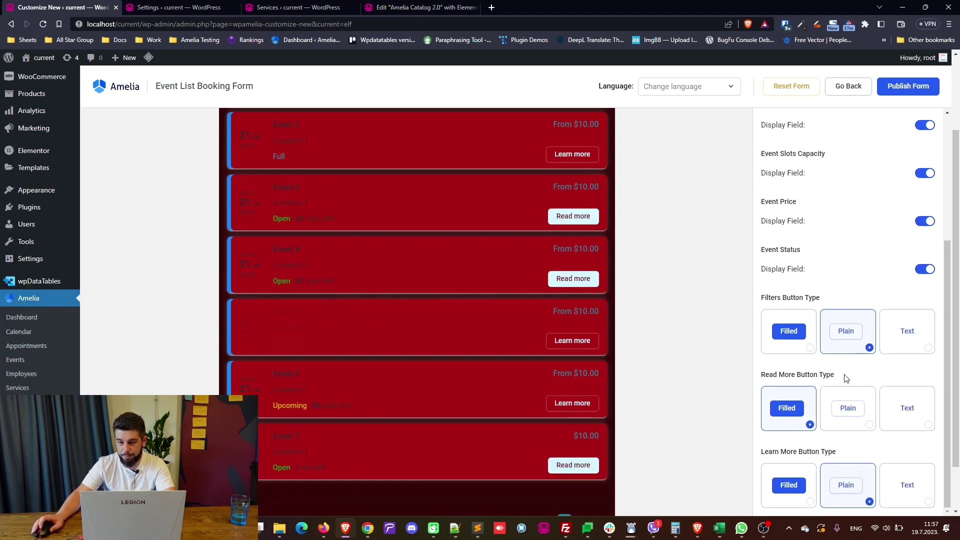
Try different button types, ending with Text for the Filters and Read More buttons and Plain for Learn More
click(787, 331)
click(867, 397)
click(907, 480)
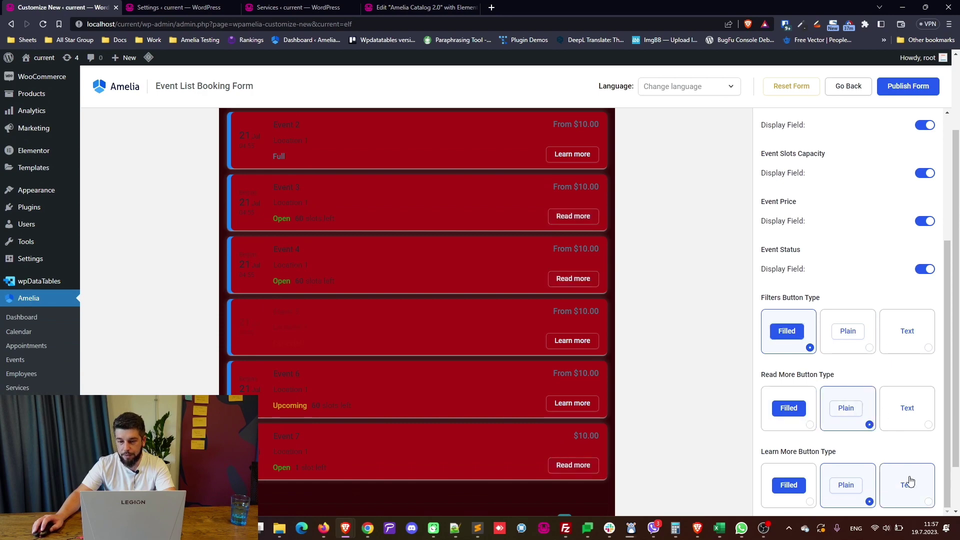
click(848, 486)
click(907, 408)
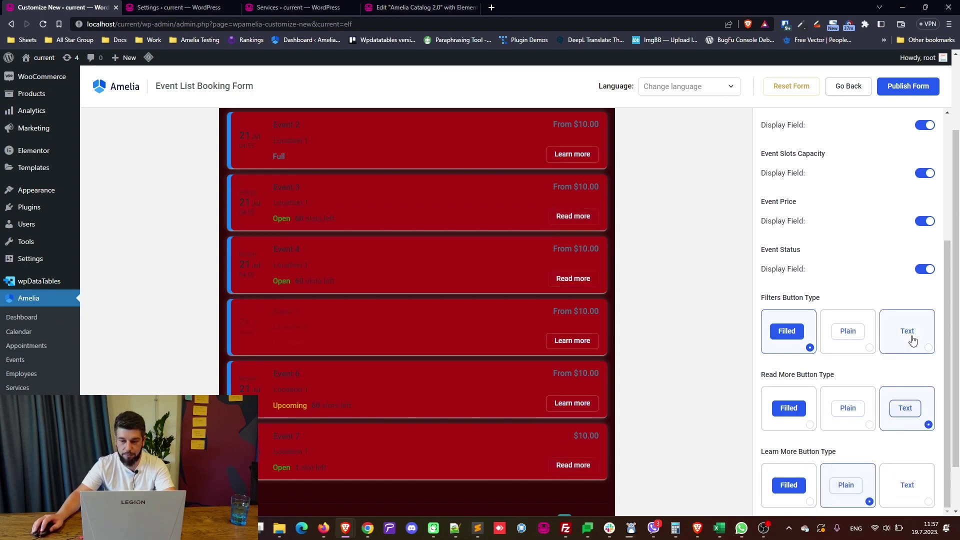
click(909, 332)
scroll(811, 250, up, 4)
scroll(810, 248, up, 2)
Switch from the Events List step to the Event Info step and look through the event details in the preview
click(767, 122)
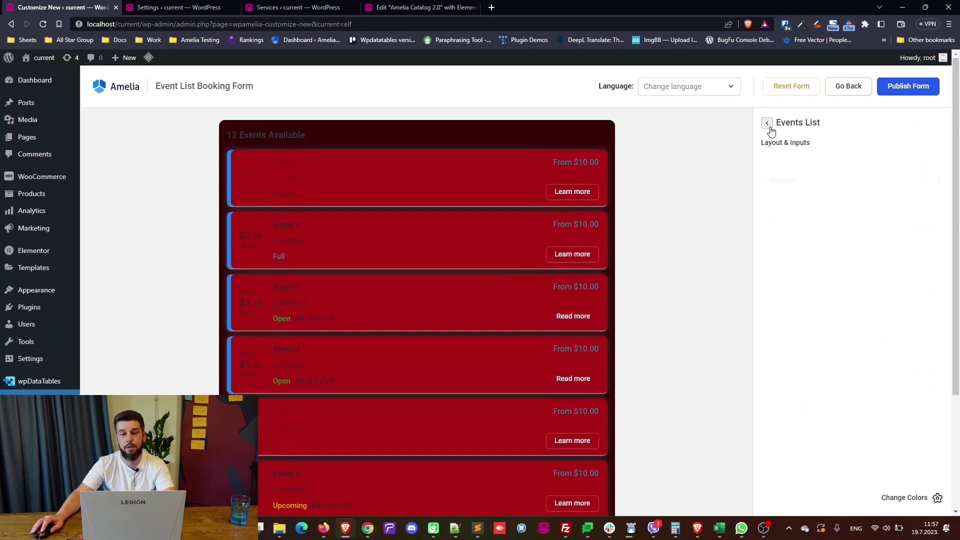
click(767, 123)
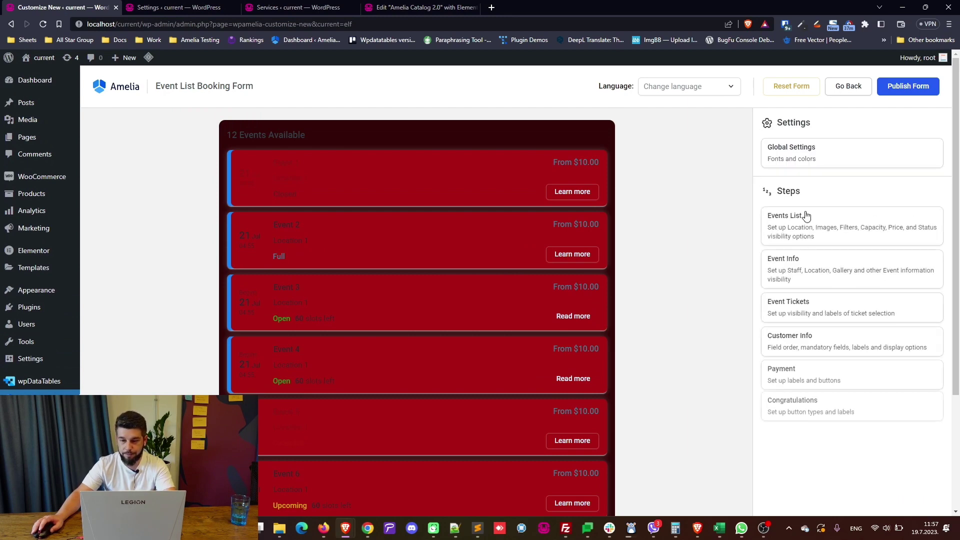
click(800, 270)
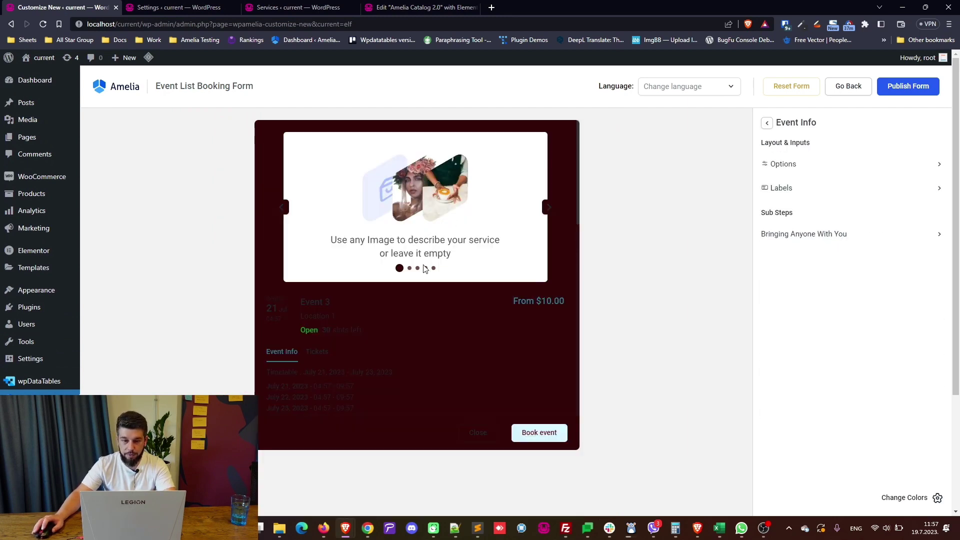
drag(283, 374, 484, 400)
click(311, 244)
scroll(311, 244, up, 2)
Set the form's content heading text color to rgba(65, 143, 187, 1) and content text color to rgba(198, 223, 238, 1)
click(897, 497)
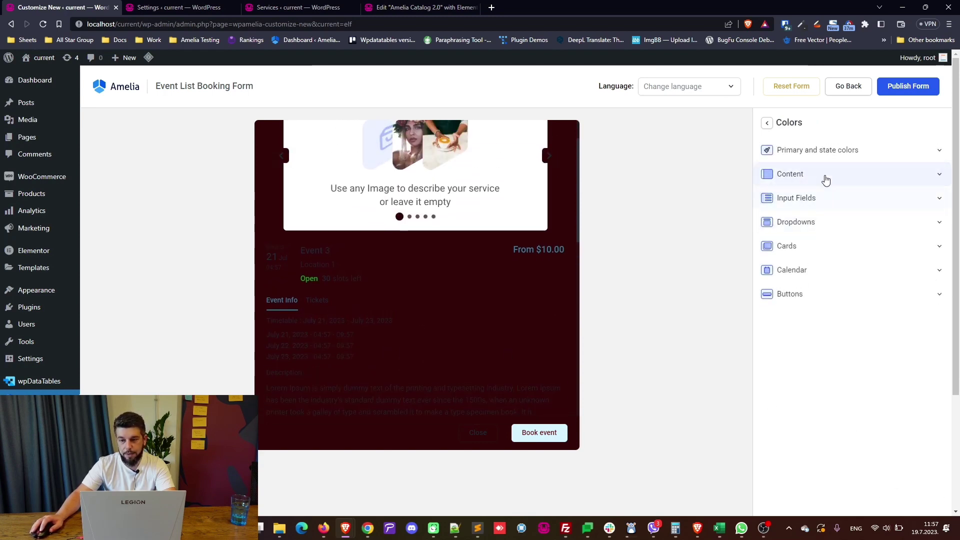
click(856, 170)
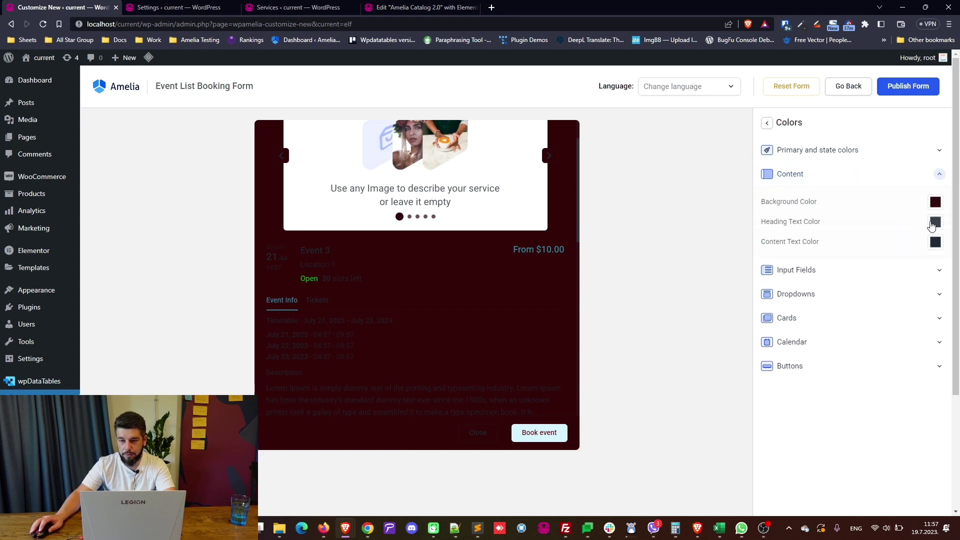
click(931, 224)
click(862, 186)
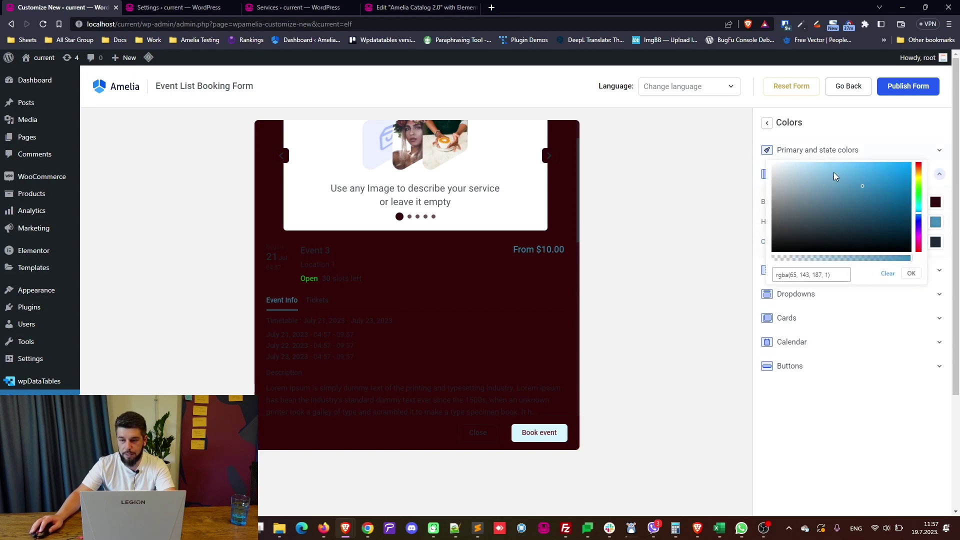
click(911, 274)
click(927, 245)
click(819, 210)
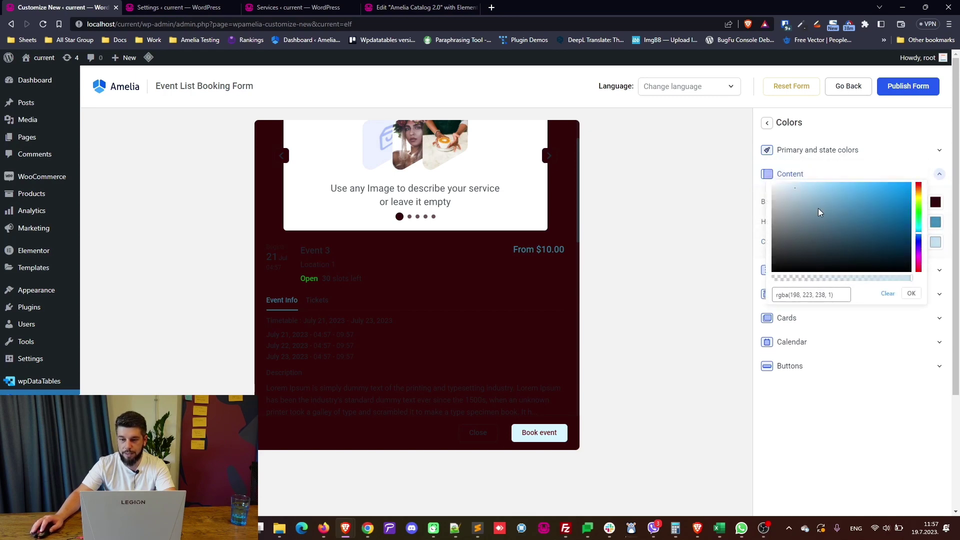
click(909, 293)
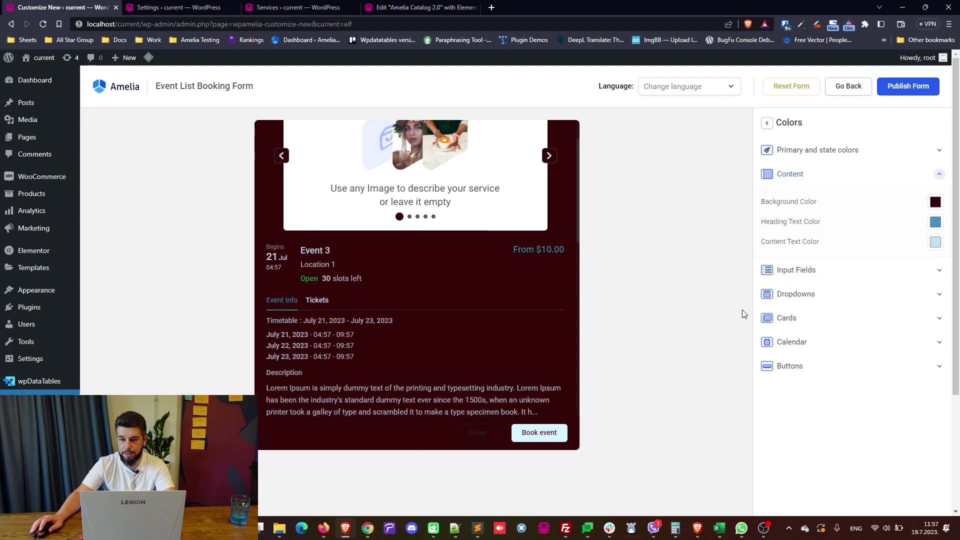
Leave the color settings and view the Customer Info step's preview and customization sections
click(767, 123)
click(767, 125)
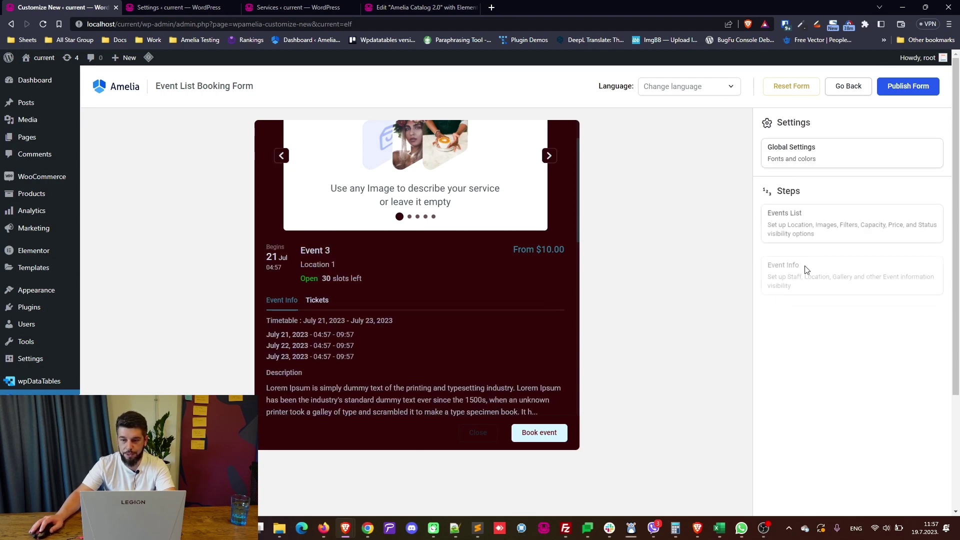
scroll(820, 280, down, 1)
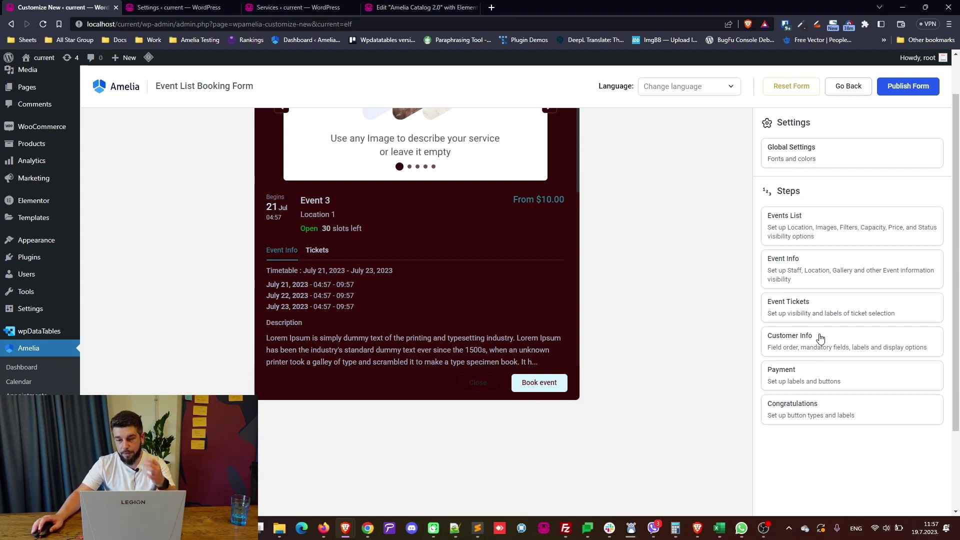
click(820, 338)
scroll(382, 238, up, 1)
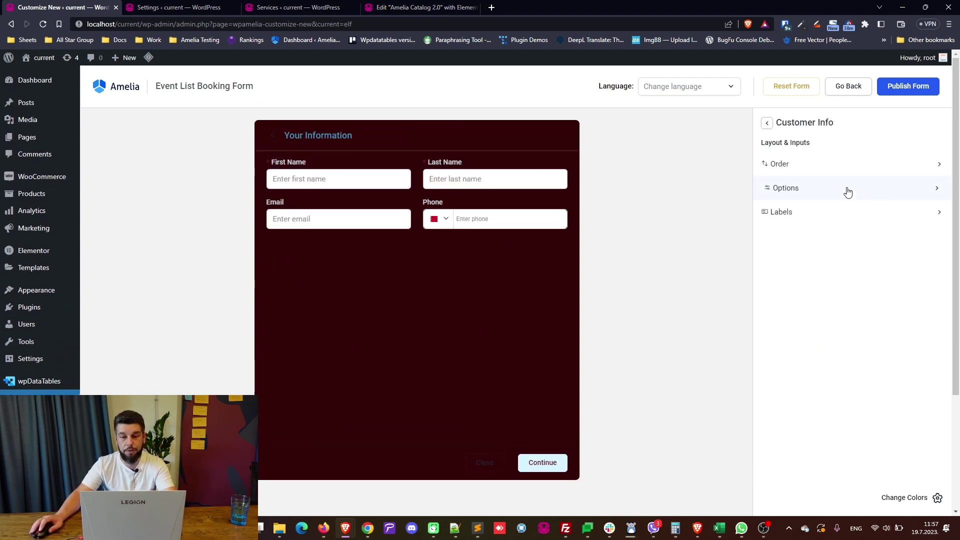
click(773, 126)
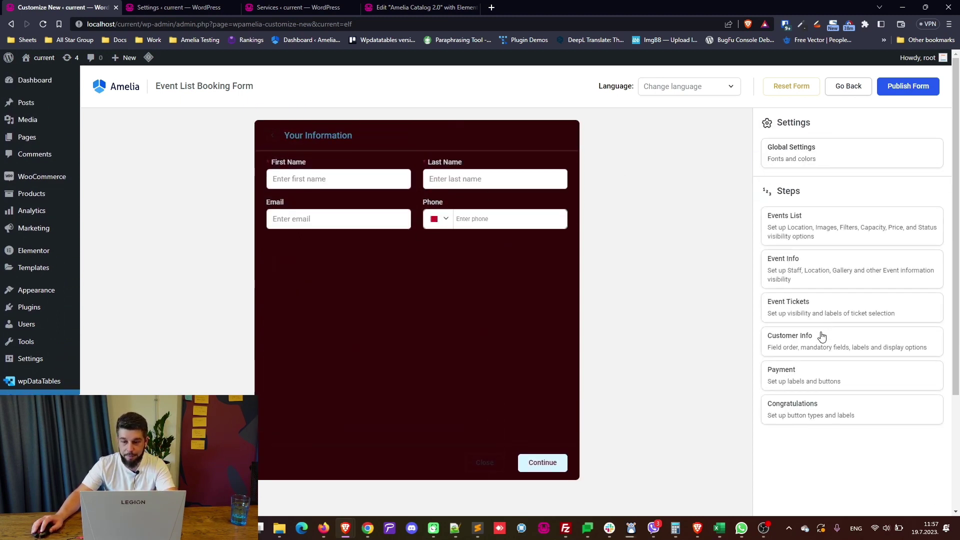
click(821, 337)
click(767, 124)
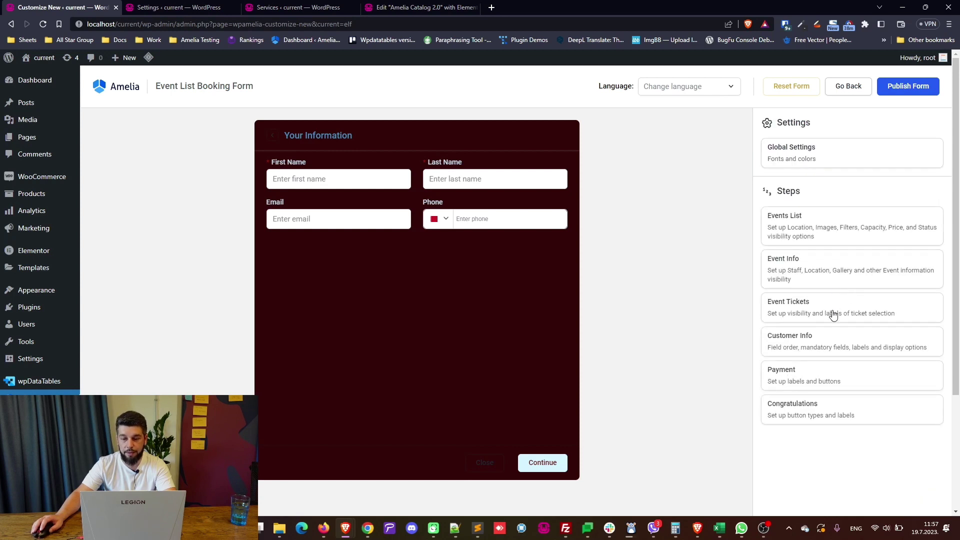
Set the default label of the Event Tickets step title to "Book Tickets"
click(831, 310)
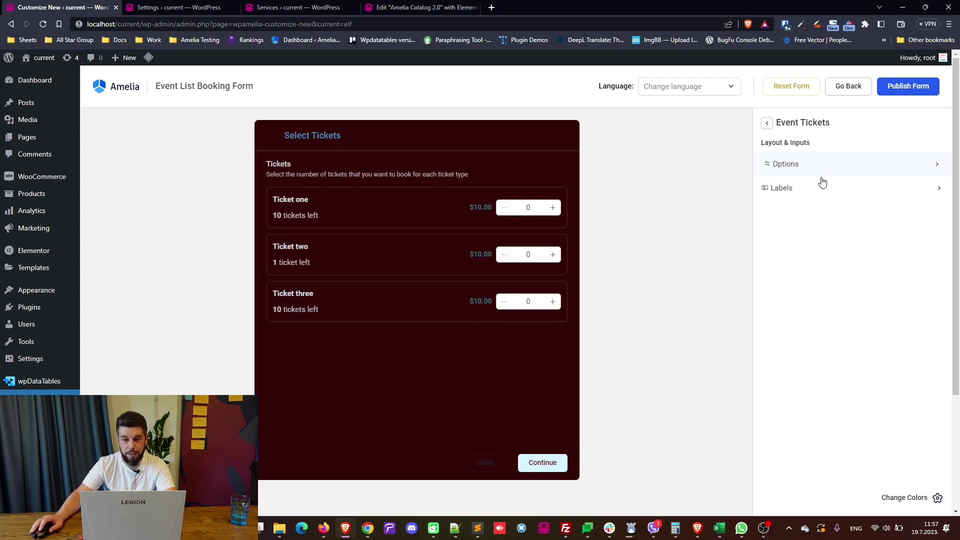
click(798, 170)
click(768, 123)
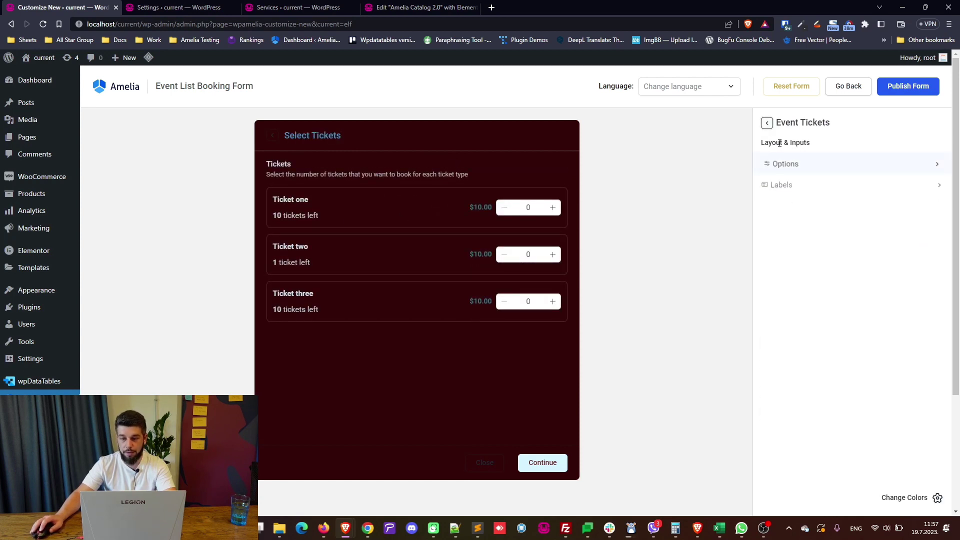
click(800, 192)
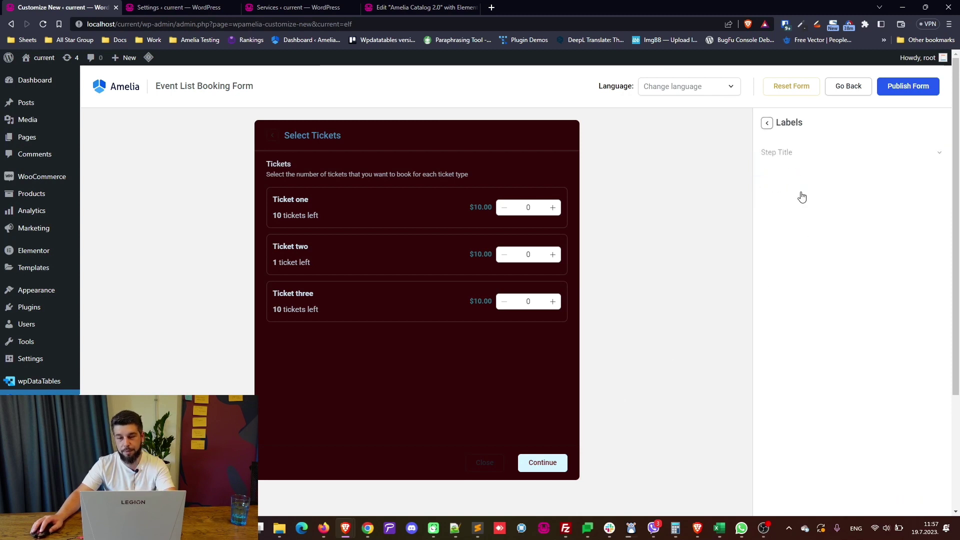
click(840, 156)
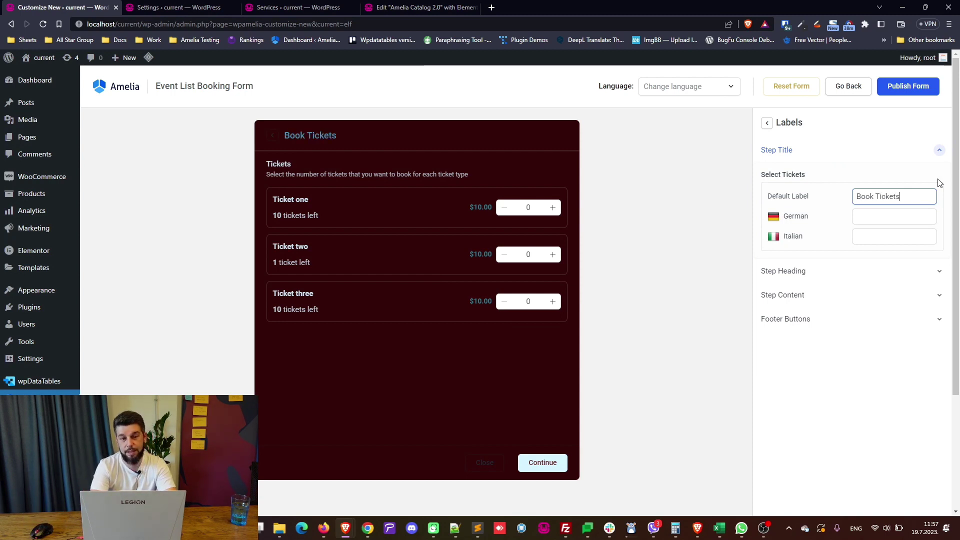
In the Step Heading labels, set the default label for the ticket number instruction to "Please make your selection"
click(850, 274)
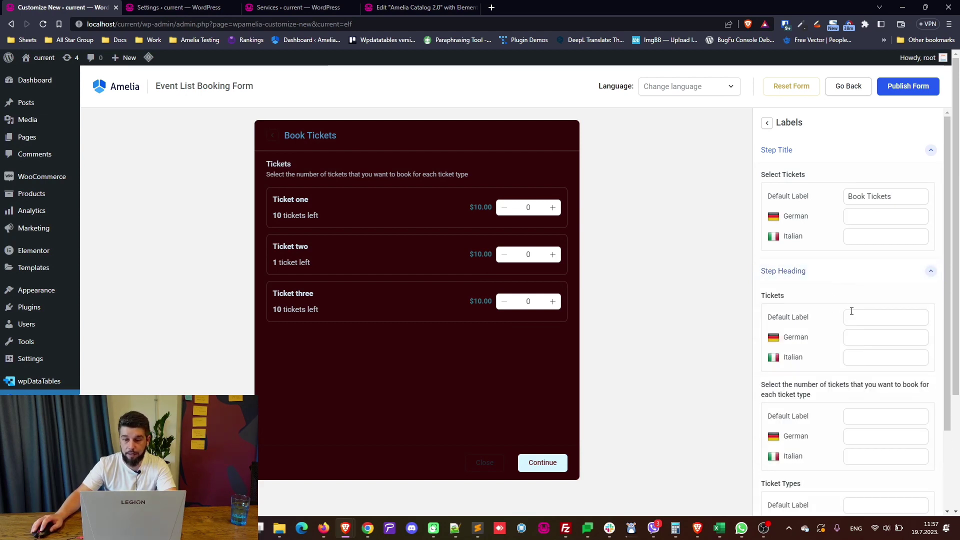
scroll(852, 311, down, 1)
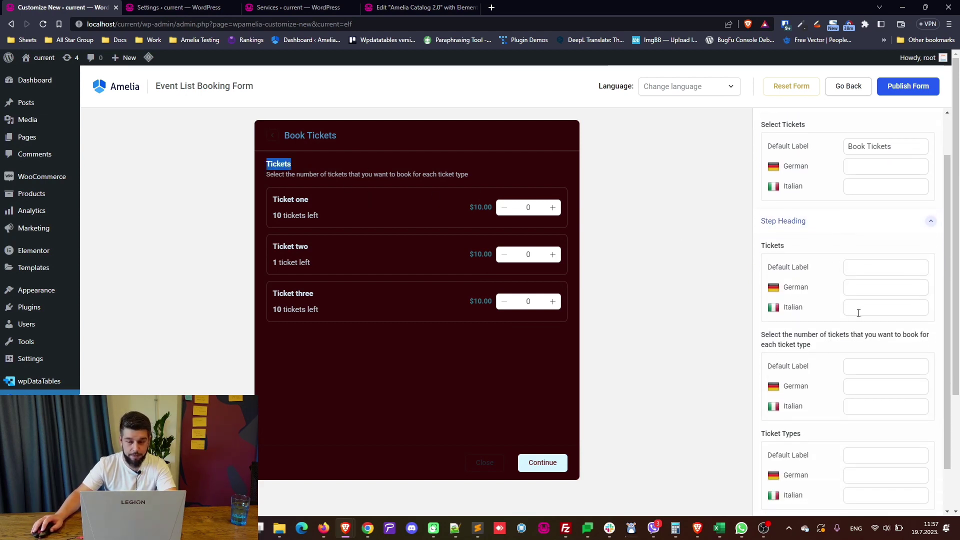
click(856, 265)
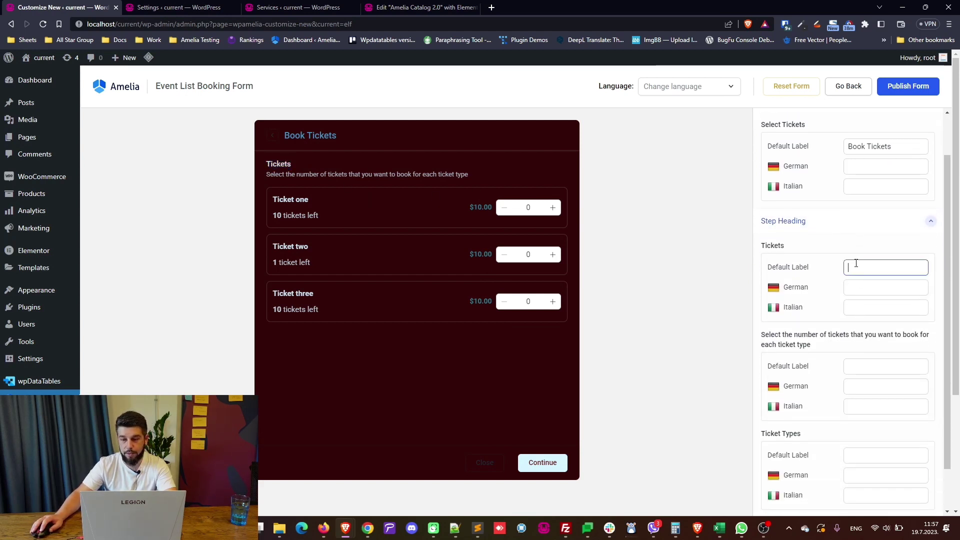
click(893, 367)
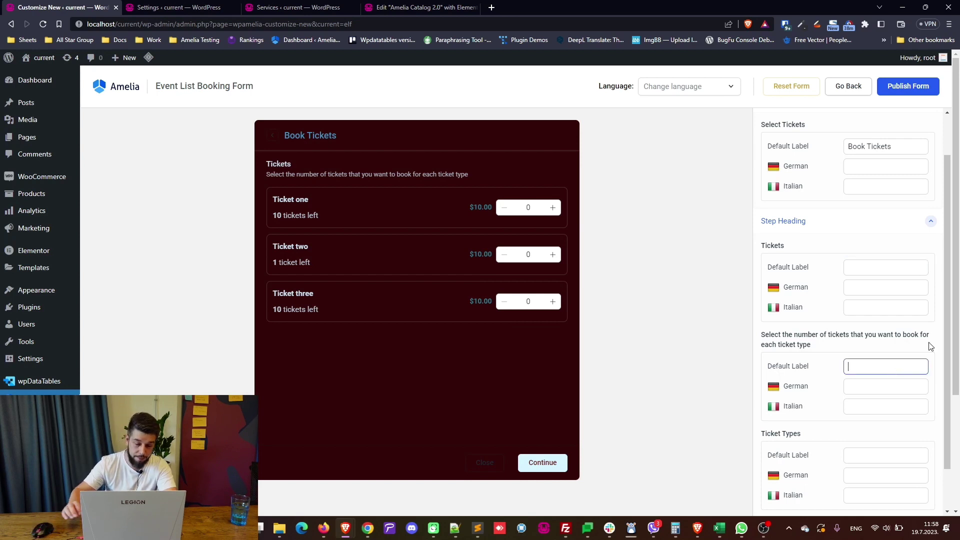
text(P)
key(BackSpace)
text(Please make your selection)
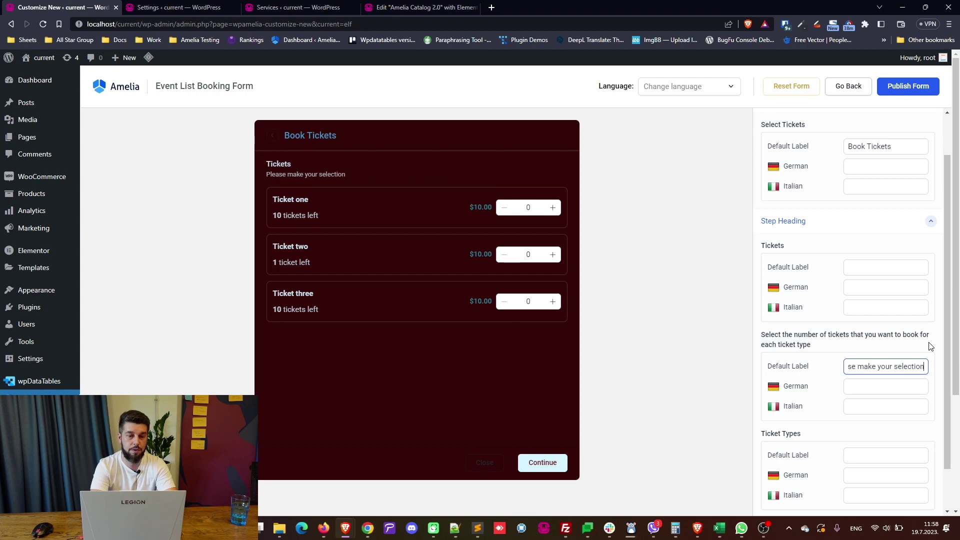
Look through the remaining Event Tickets labels and its button options, and return to the list of steps
scroll(832, 259, down, 3)
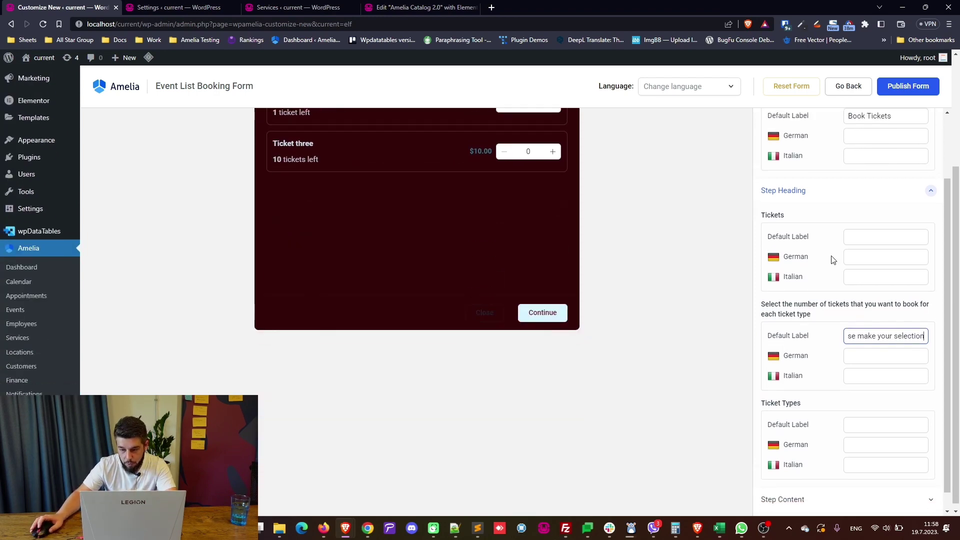
scroll(832, 259, up, 5)
click(768, 124)
click(818, 165)
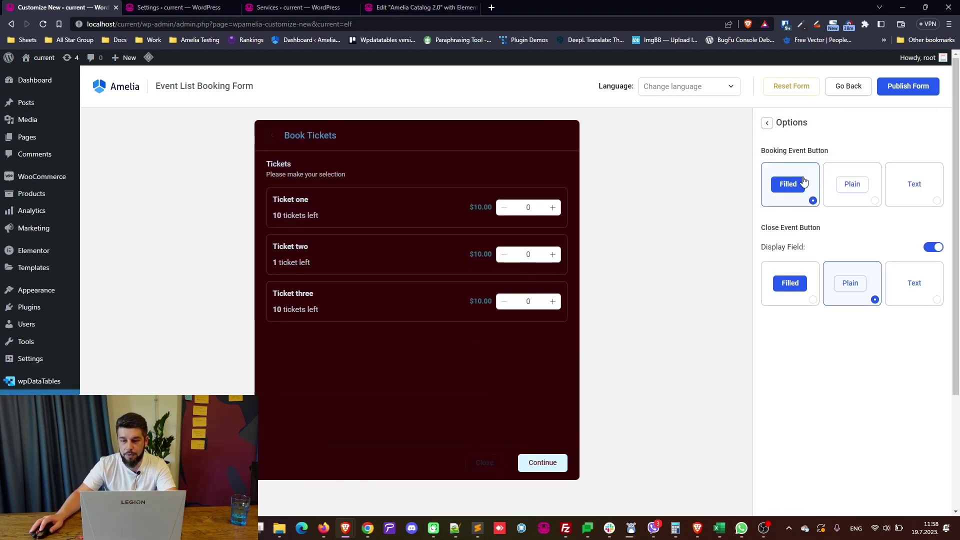
click(767, 123)
click(767, 123)
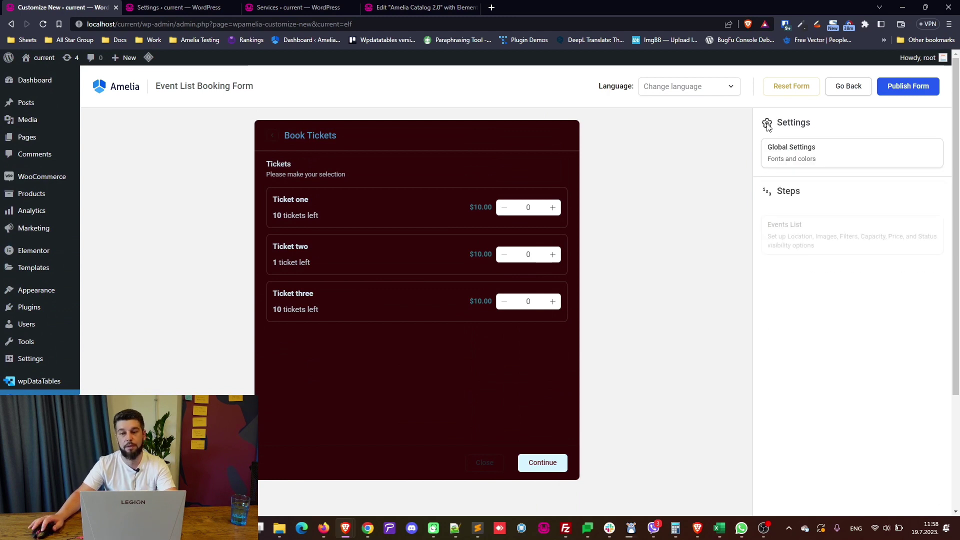
scroll(847, 324, down, 1)
scroll(846, 320, up, 1)
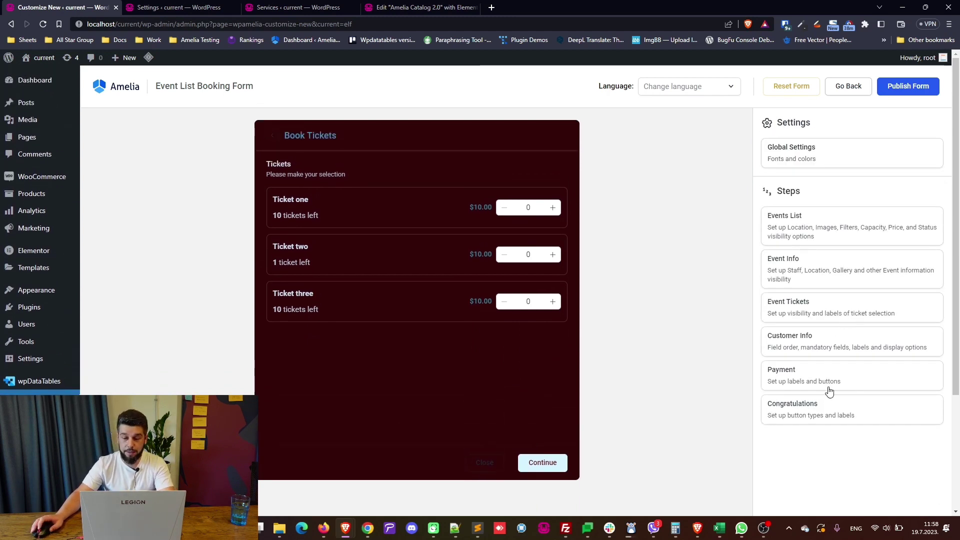
Try different types for the Congratulations step's Customer Panel button, ending with Filled, and toggle its display off and back on
click(825, 403)
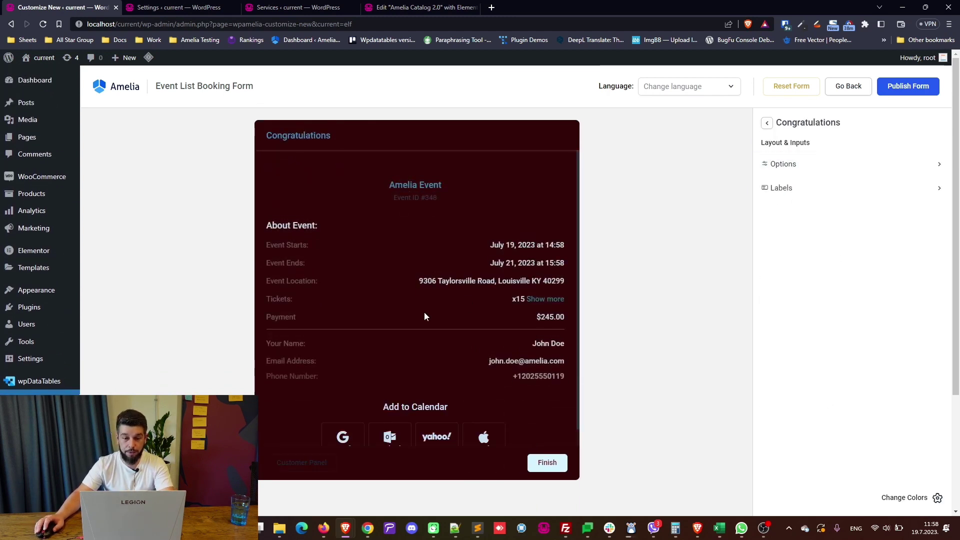
click(783, 164)
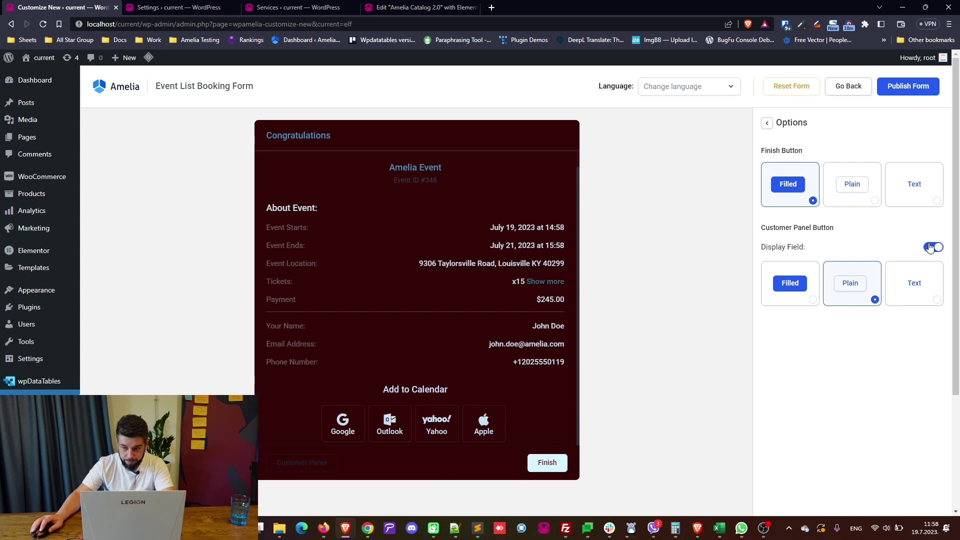
click(810, 281)
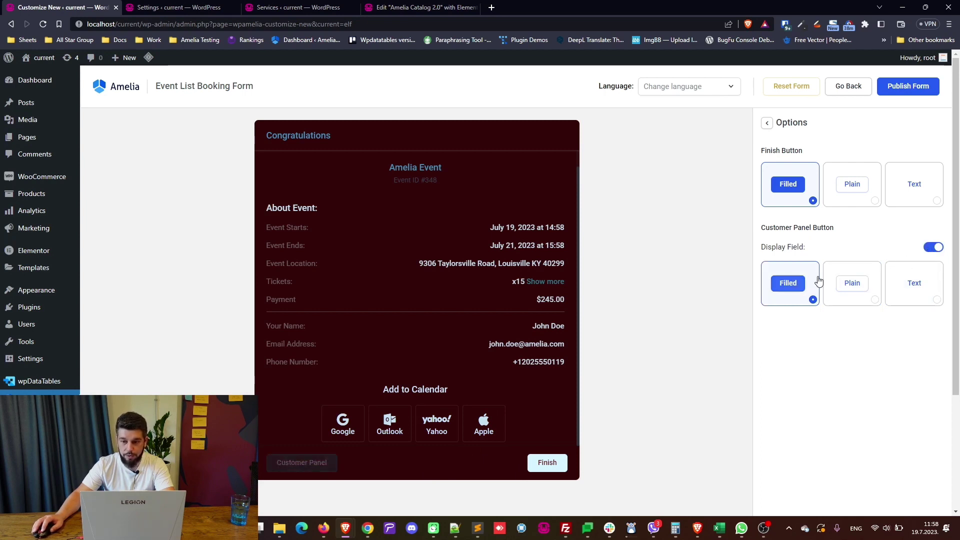
click(905, 280)
click(788, 282)
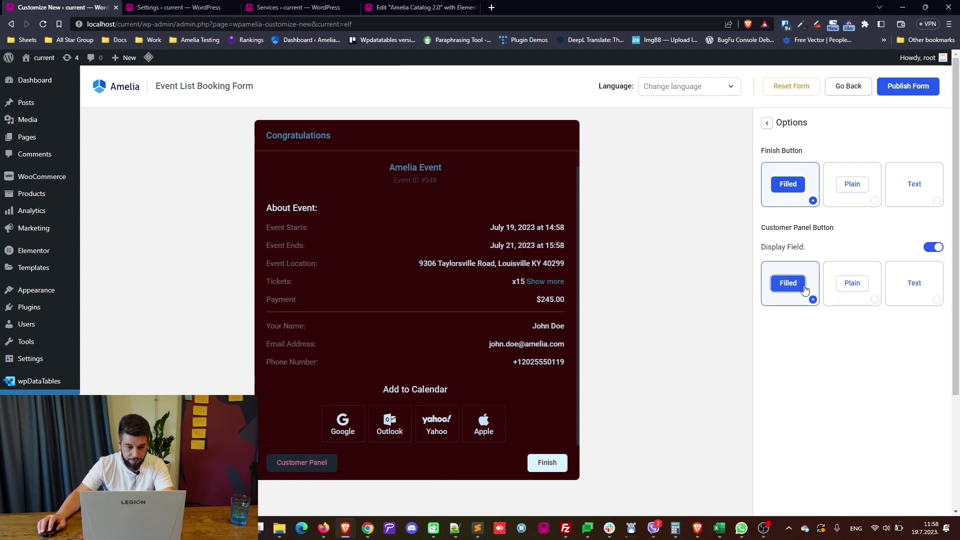
click(850, 283)
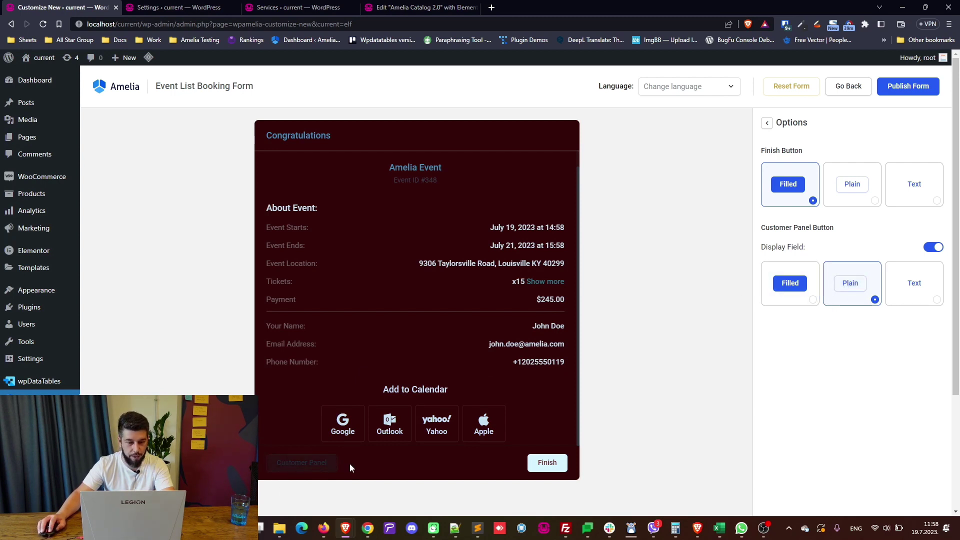
drag(350, 468, 284, 466)
click(800, 288)
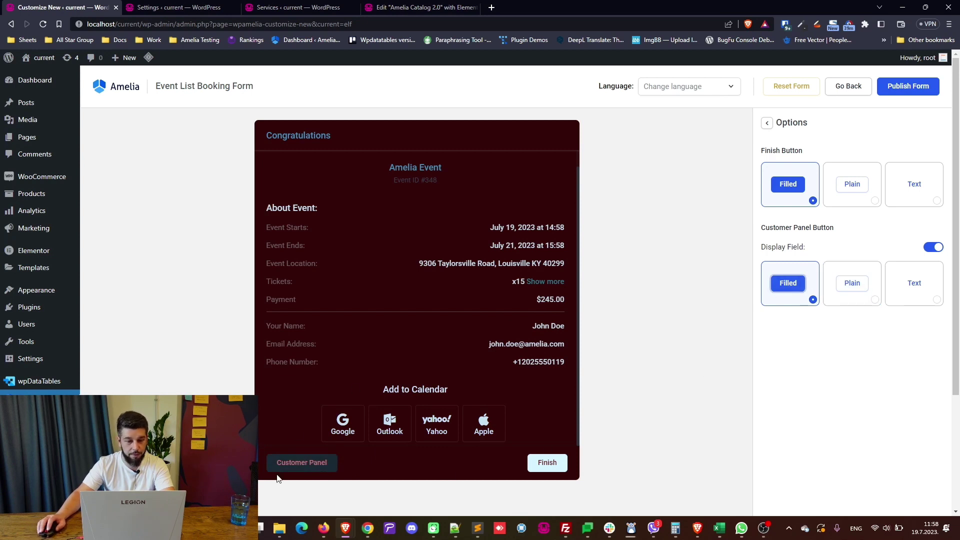
click(935, 247)
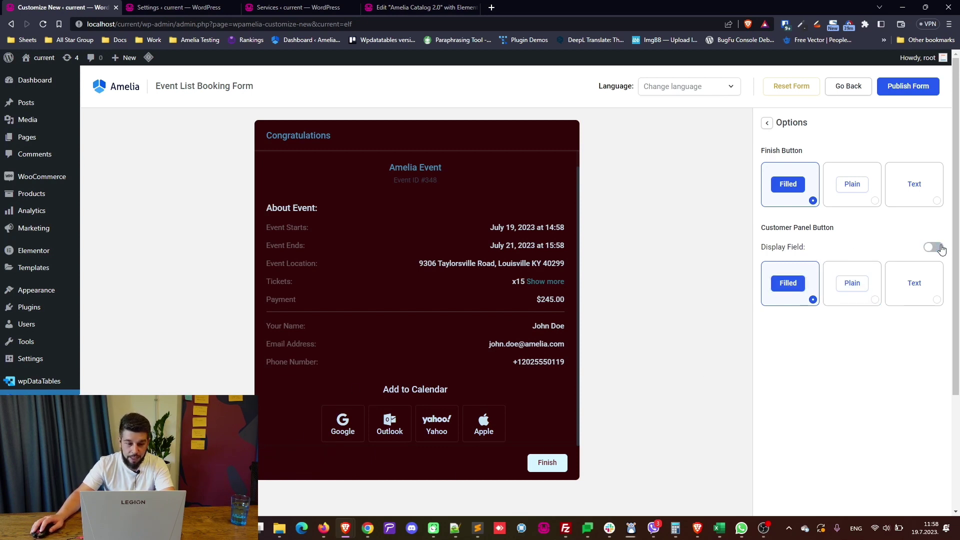
click(935, 247)
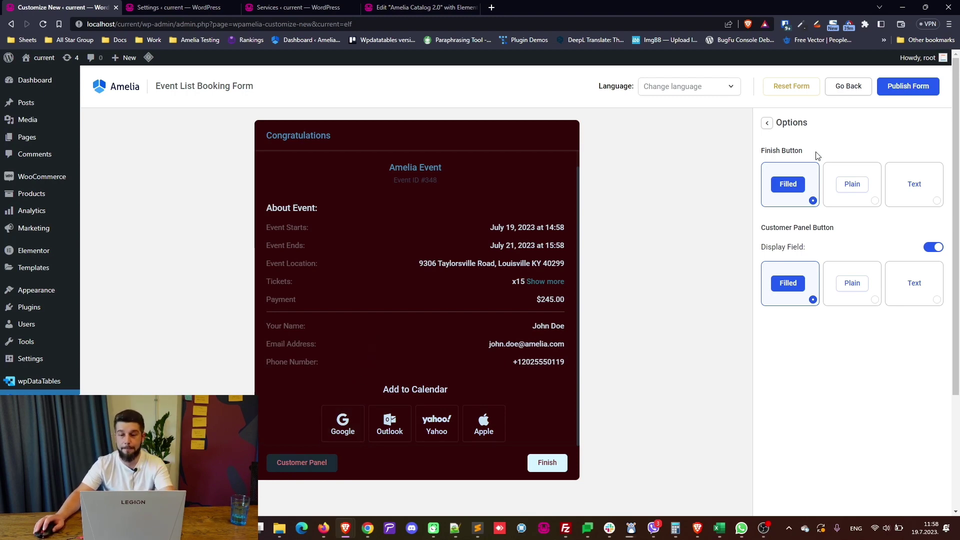
Leave the Congratulations options, view the Events List step's preview and return to the main settings
click(768, 125)
click(768, 125)
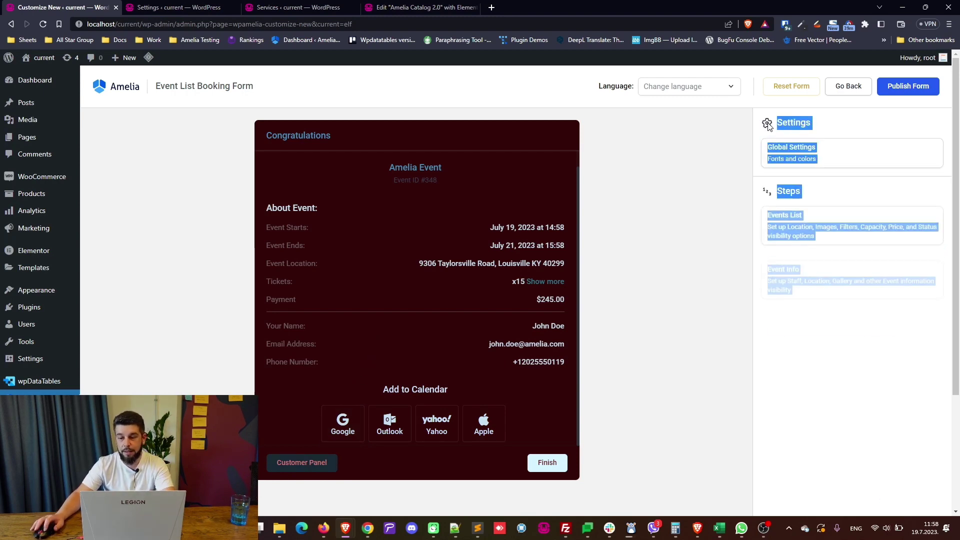
click(825, 214)
click(767, 122)
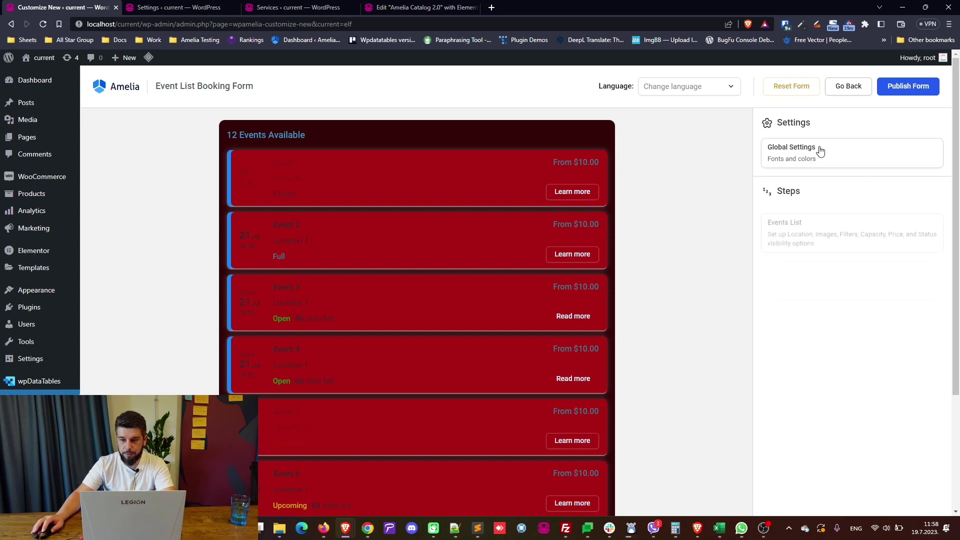